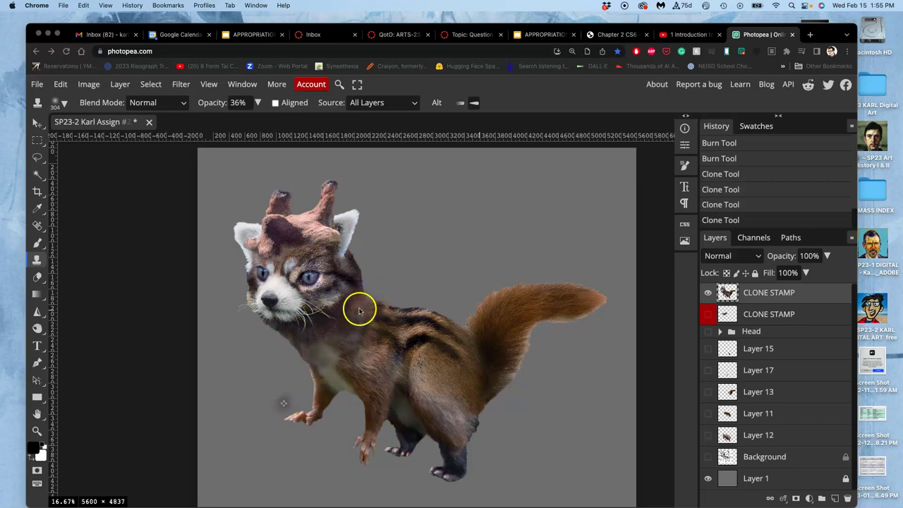
Compare the edit by hiding and re-showing the top CLONE STAMP layer
scroll(337, 313, "down", 2)
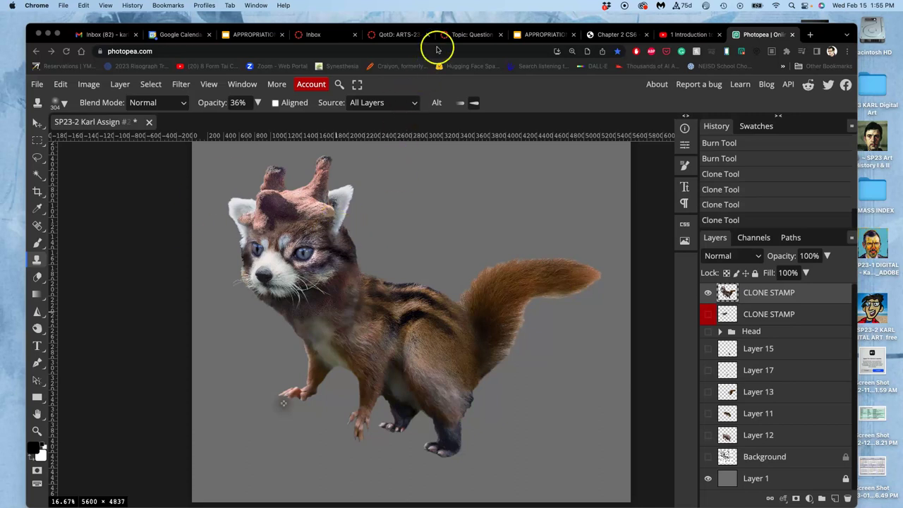
left_click_drag(67, 34, 56, 23)
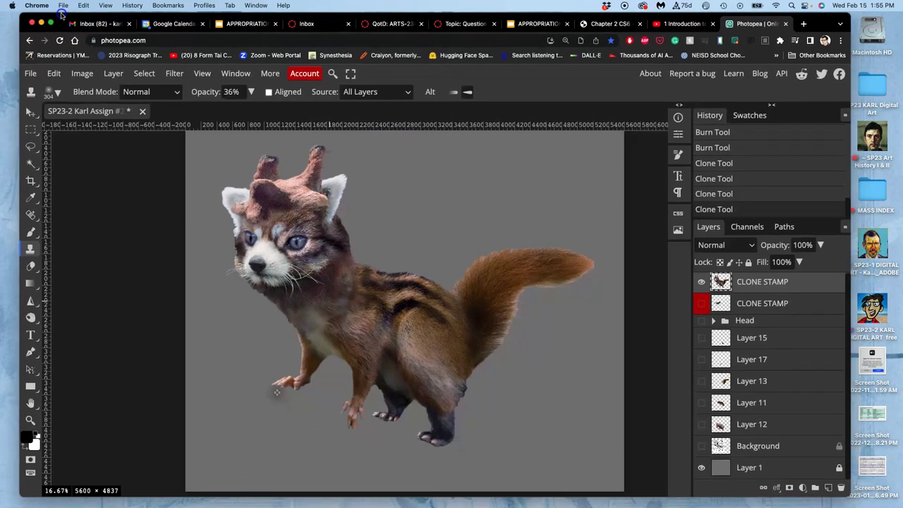
left_click(25, 147)
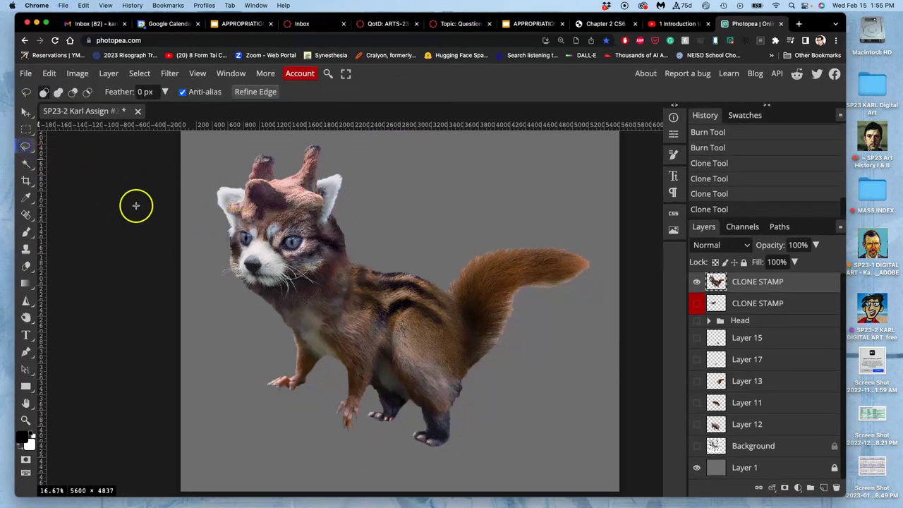
left_click(697, 283)
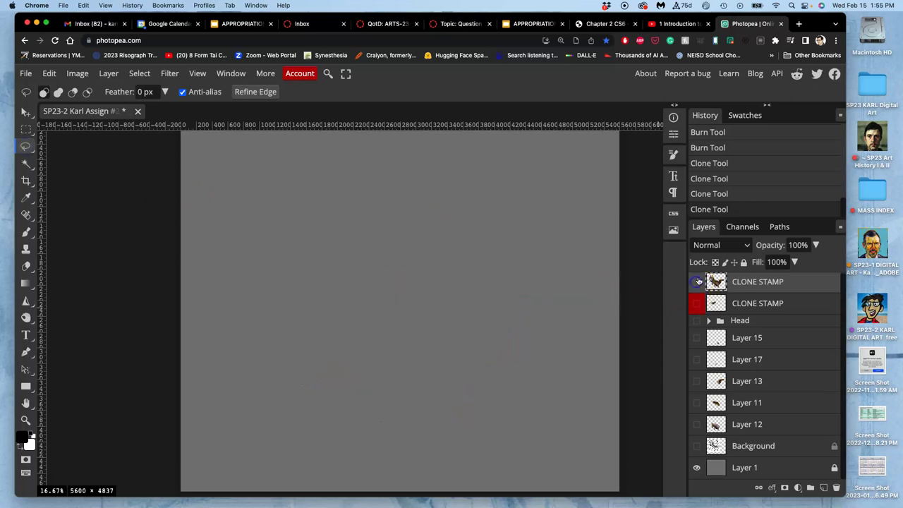
left_click(696, 283)
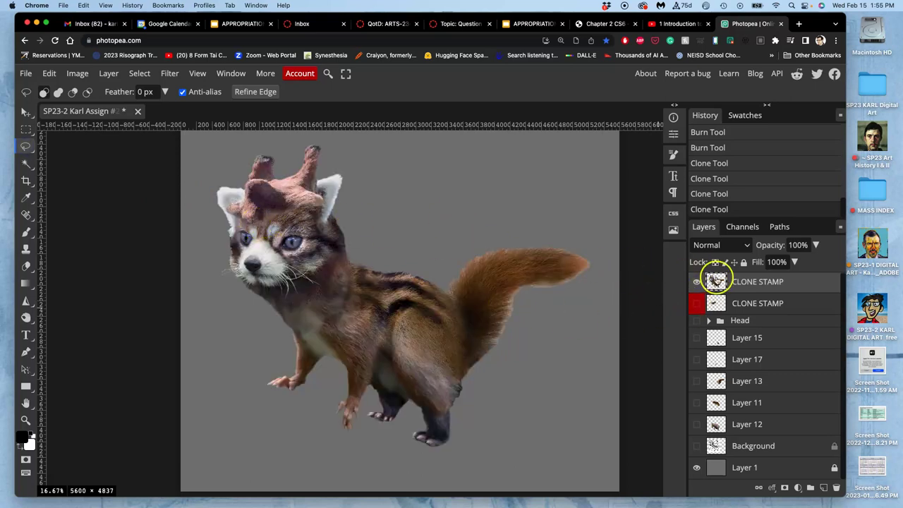
Burn the head fur up toward the left ear with Midtones at 17% exposure
left_click(25, 317)
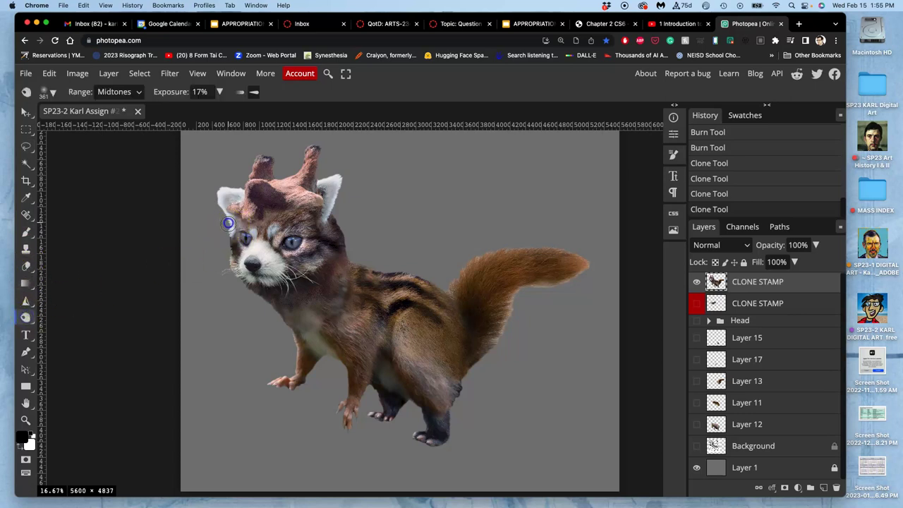
left_click_drag(228, 223, 228, 223)
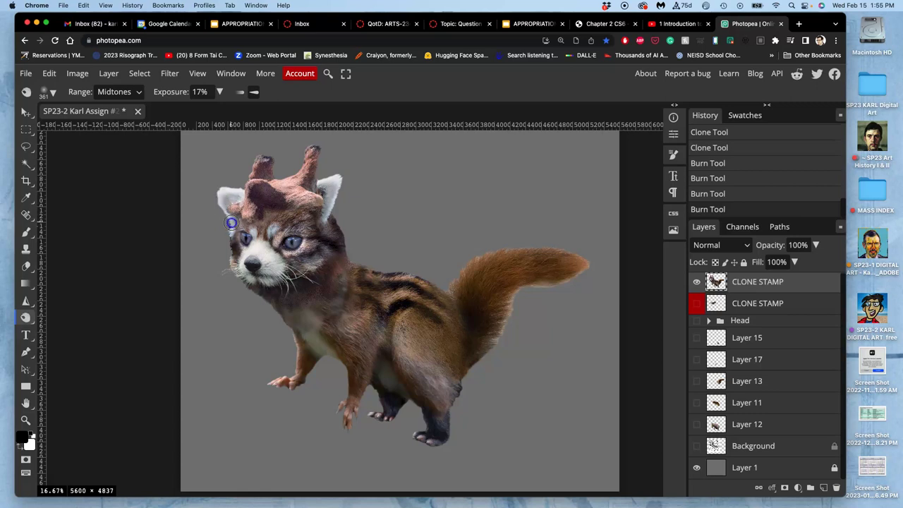
left_click_drag(231, 223, 233, 192)
left_click_drag(335, 200, 336, 200)
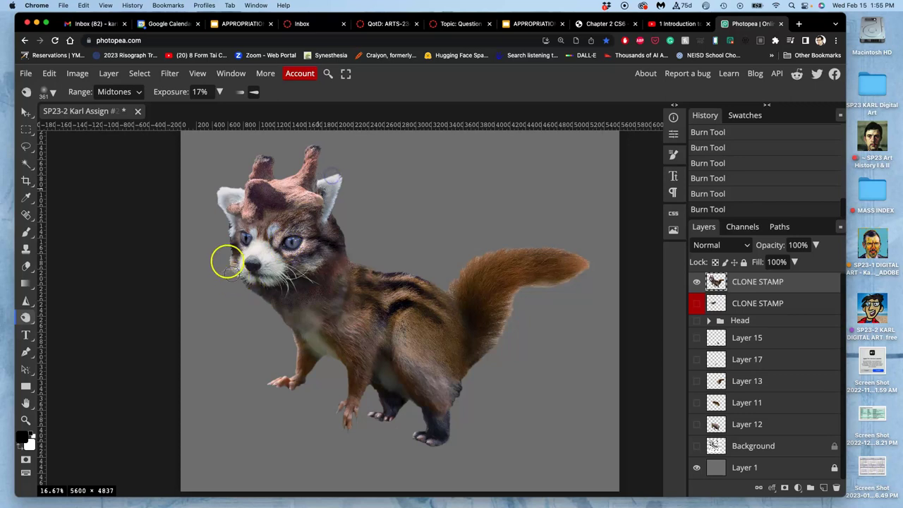
key("super+equal")
key("super+equal")
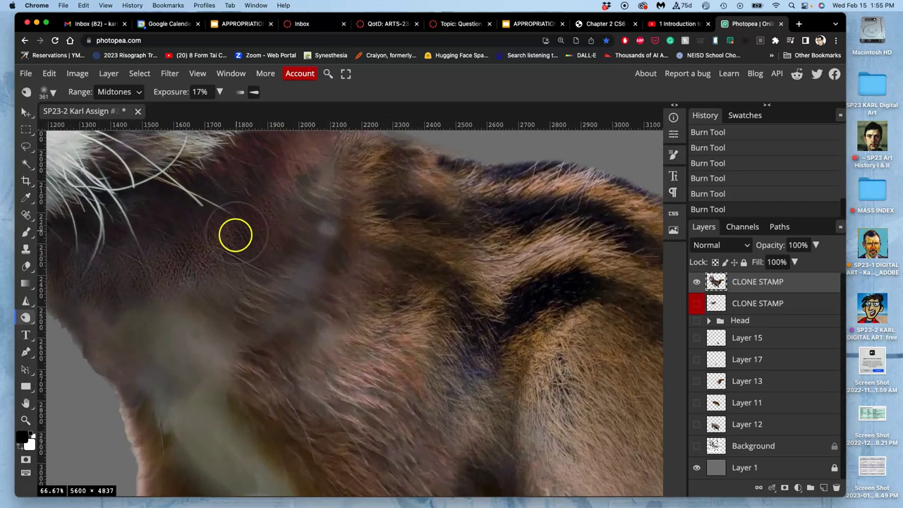
left_click_drag(231, 209, 415, 294)
scroll(415, 294, "up", 3)
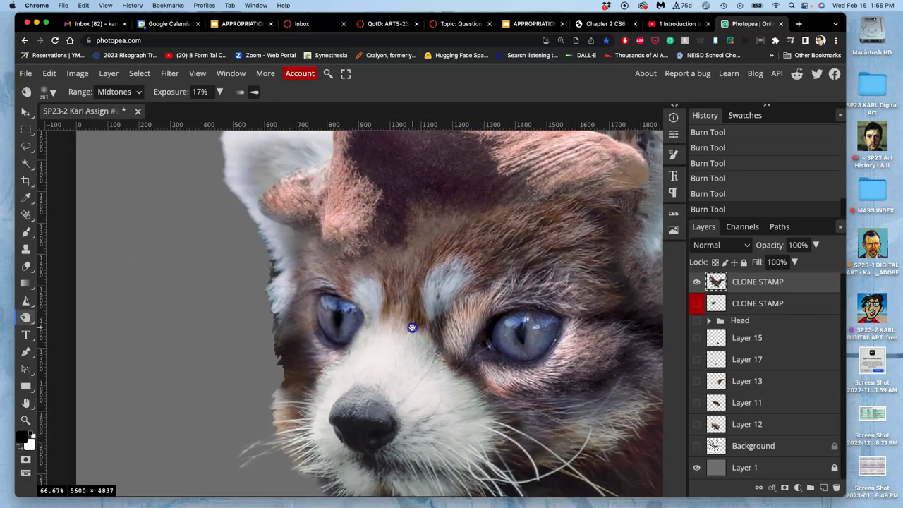
Erase the white fur edge on the head's left side at 27% eraser opacity
left_click(27, 265)
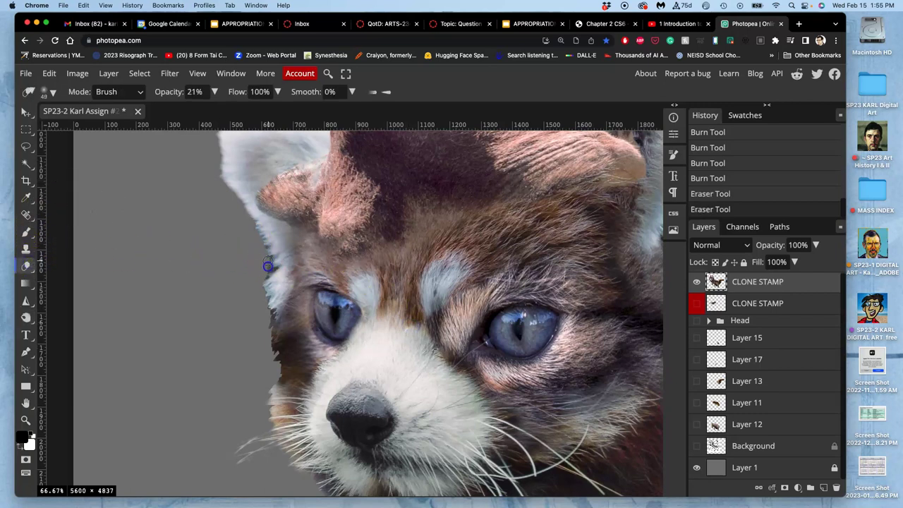
left_click(214, 91)
left_click_drag(170, 110, 178, 113)
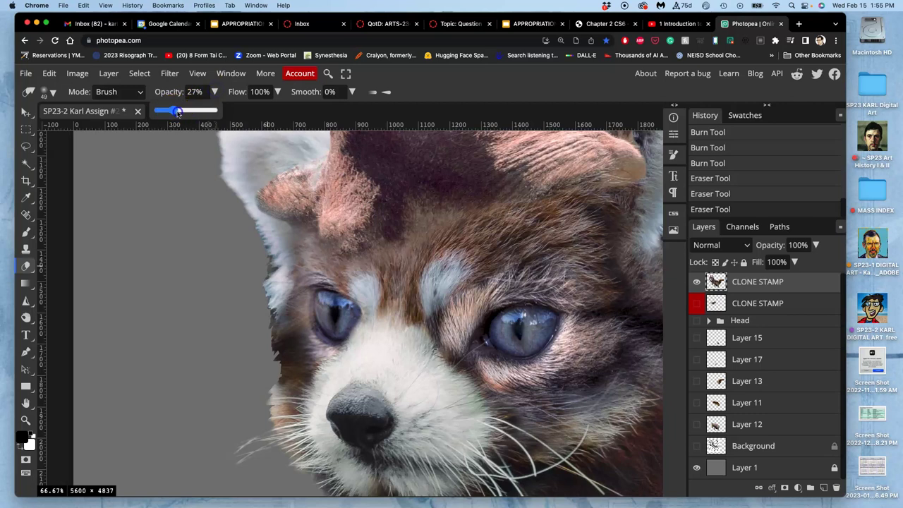
left_click_drag(266, 243, 266, 269)
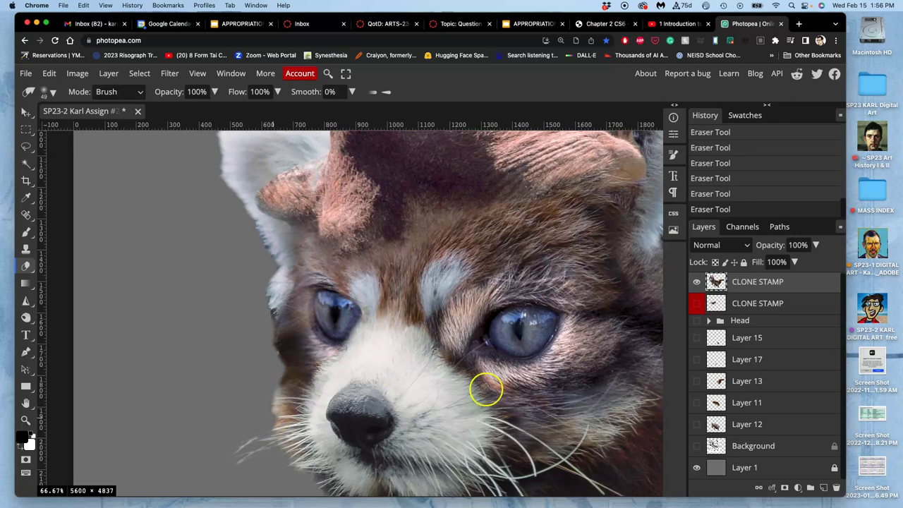
scroll(459, 322, "down", 5)
scroll(459, 323, "right", 3)
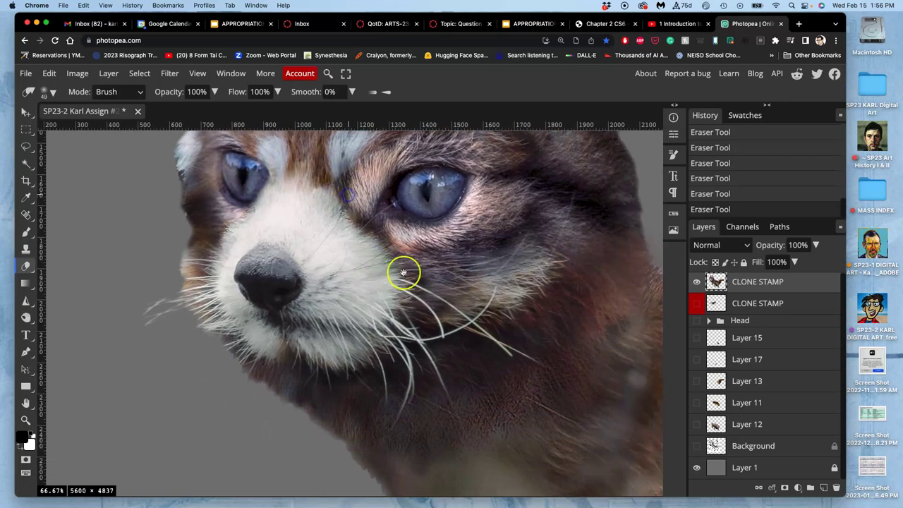
scroll(438, 290, "down", 3)
scroll(437, 289, "right", 3)
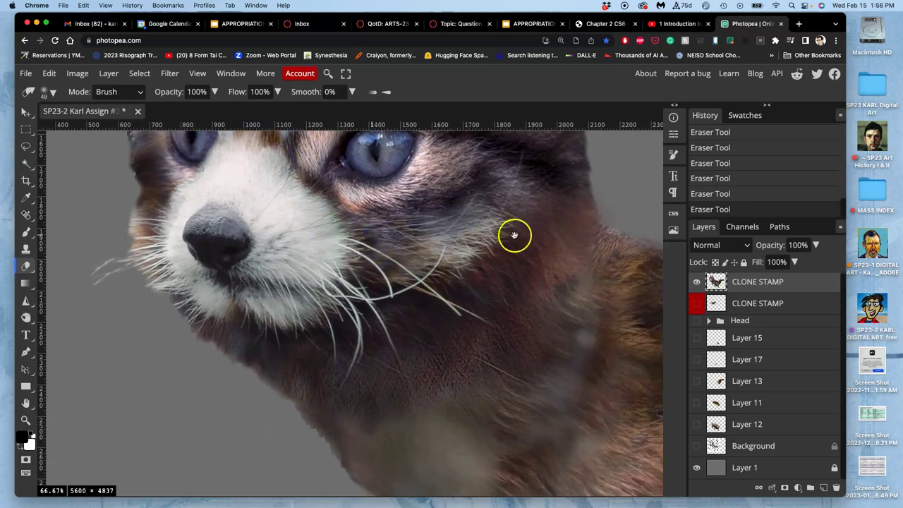
scroll(514, 235, "up", 2)
scroll(515, 235, "right", 2)
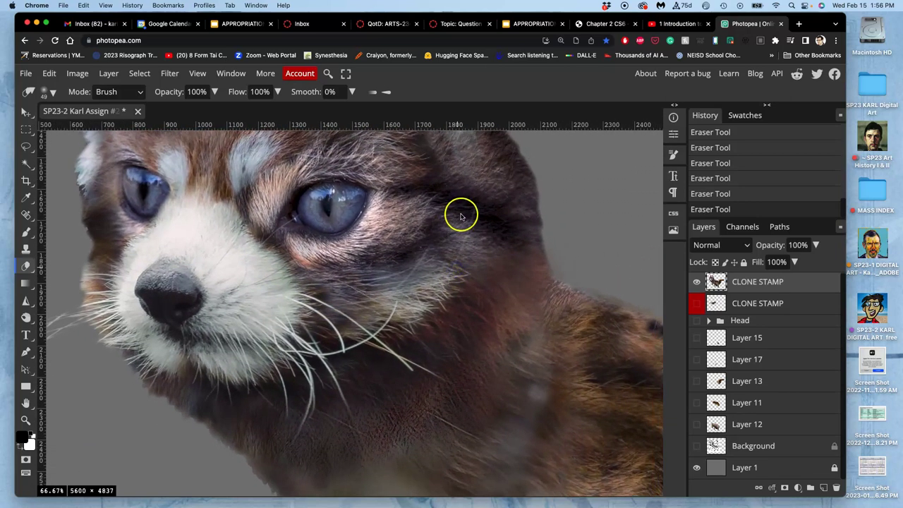
scroll(461, 217, "down", 6)
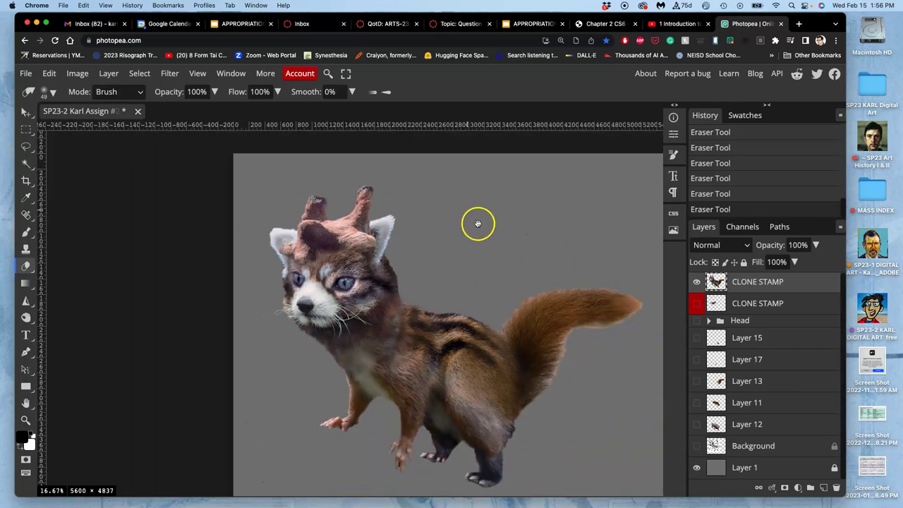
Save the creature collage in Photopea and confirm the save-changes prompt
left_click_drag(478, 224, 423, 198)
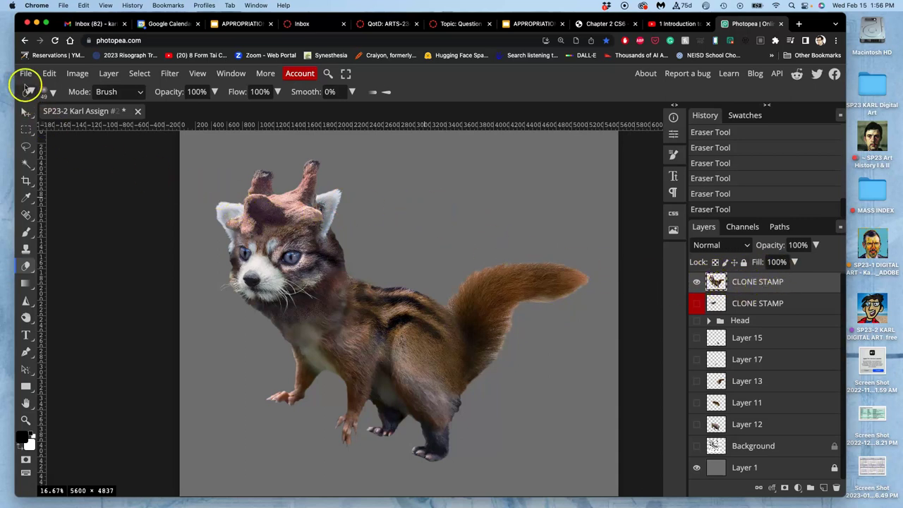
left_click(26, 73)
left_click(52, 189)
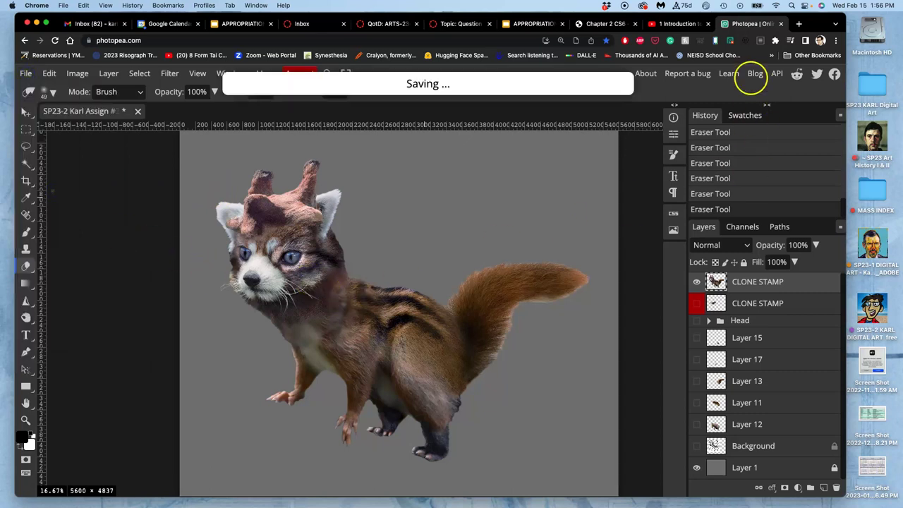
left_click(501, 113)
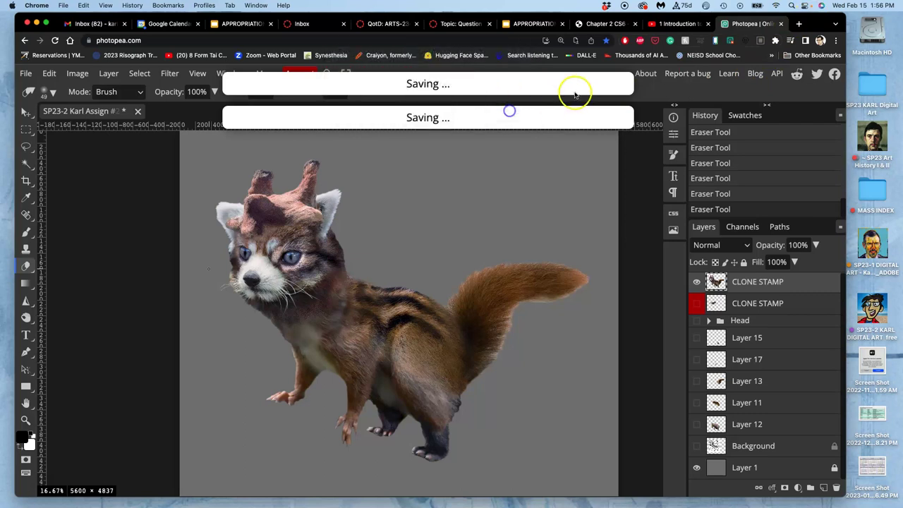
Preview the saved creature PNG from the Assign #2 folder, then close the preview
left_click_drag(810, 22, 719, 188)
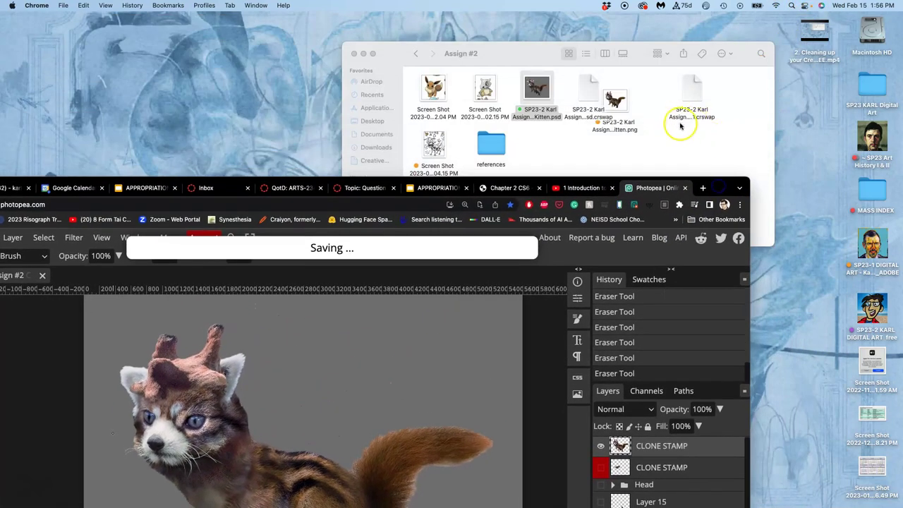
left_click(555, 98)
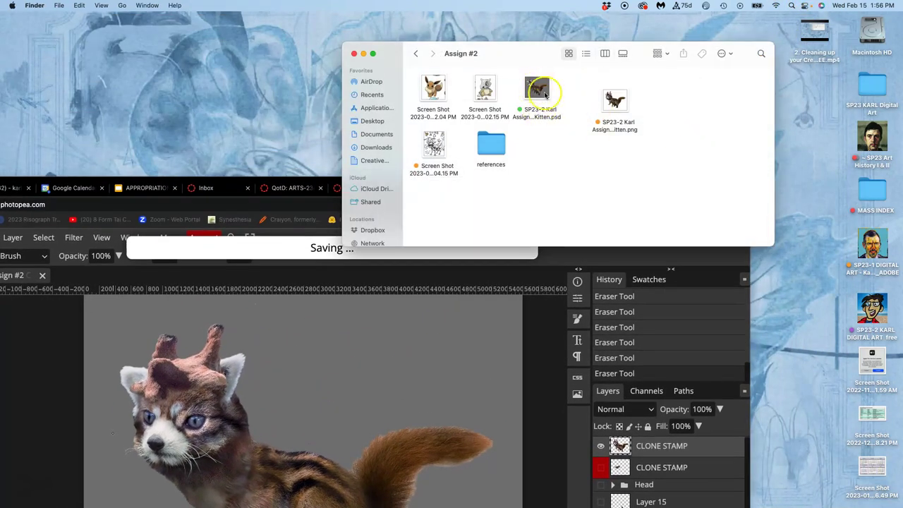
double_click(615, 101)
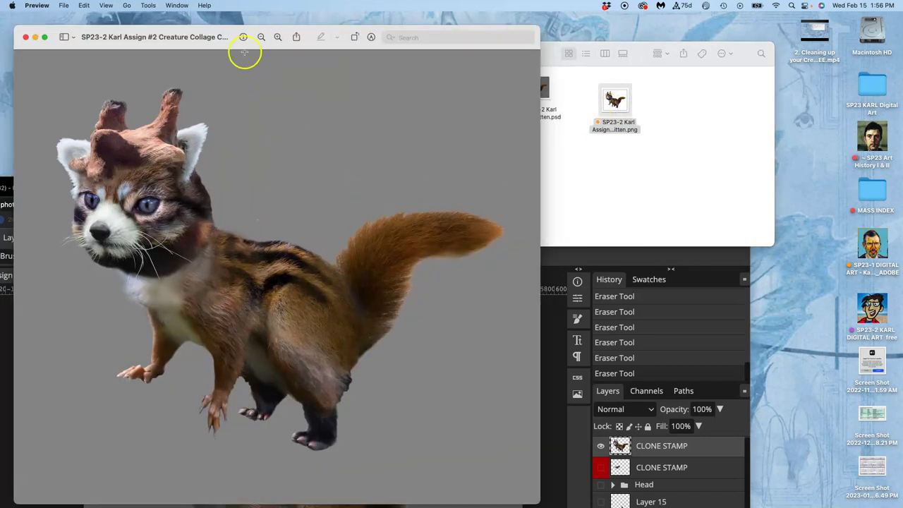
left_click_drag(217, 45, 558, 54)
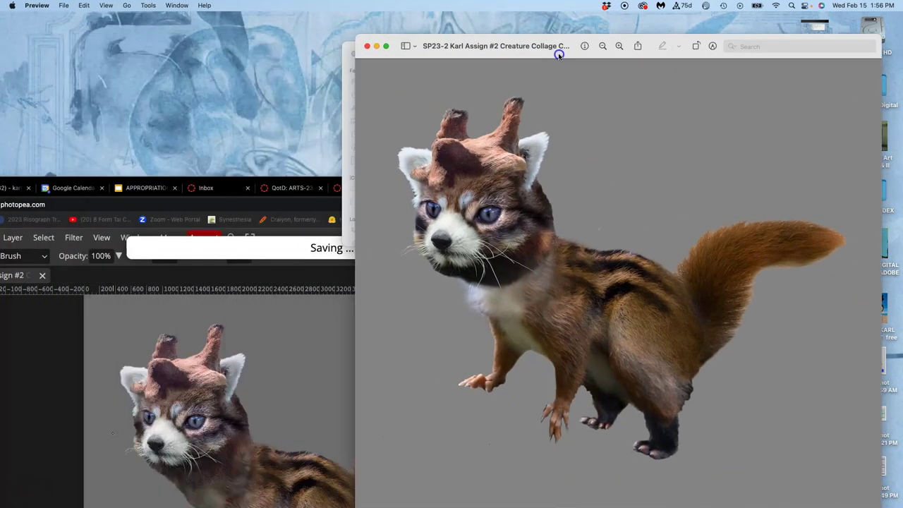
left_click(363, 47)
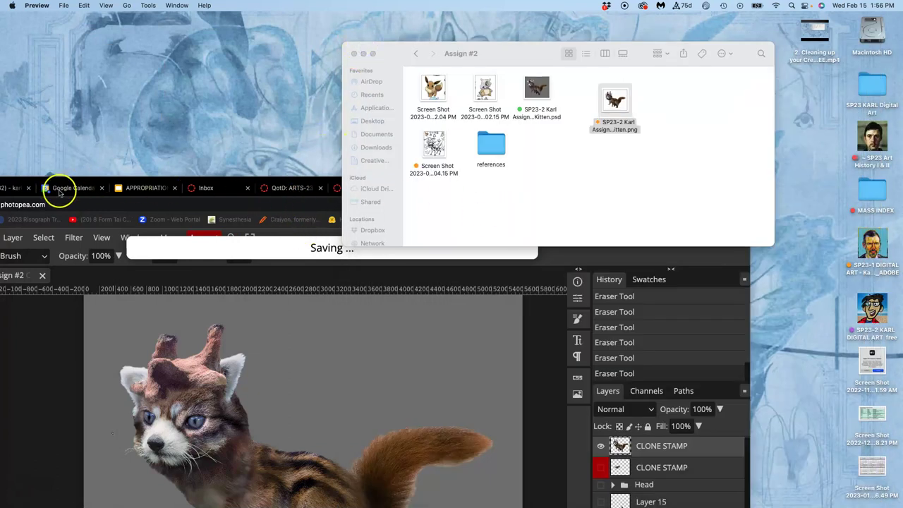
Return to Photopea and set the eraser brush size to 233 px
left_click_drag(33, 183, 154, 19)
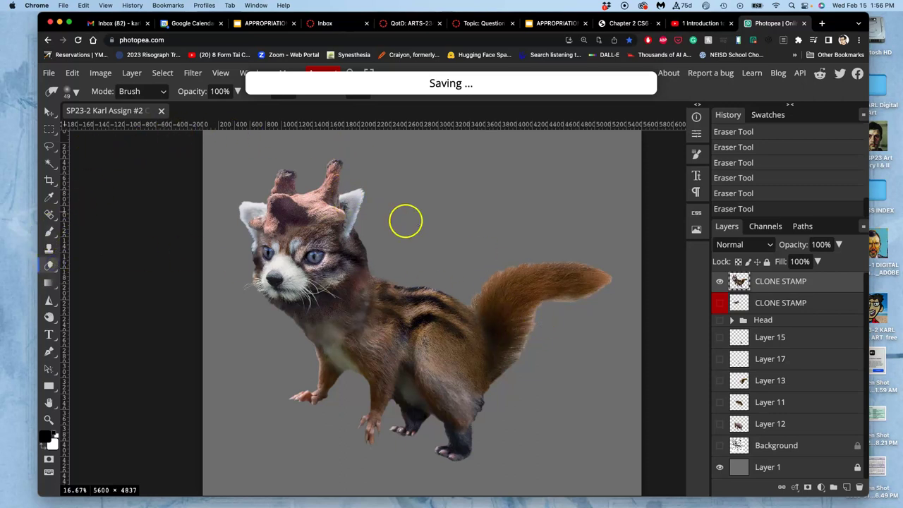
left_click(70, 91)
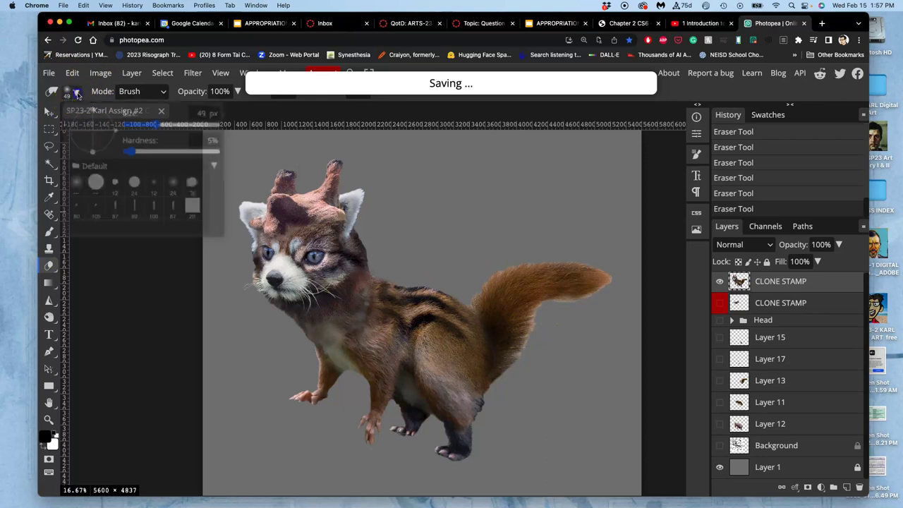
left_click_drag(161, 125, 166, 125)
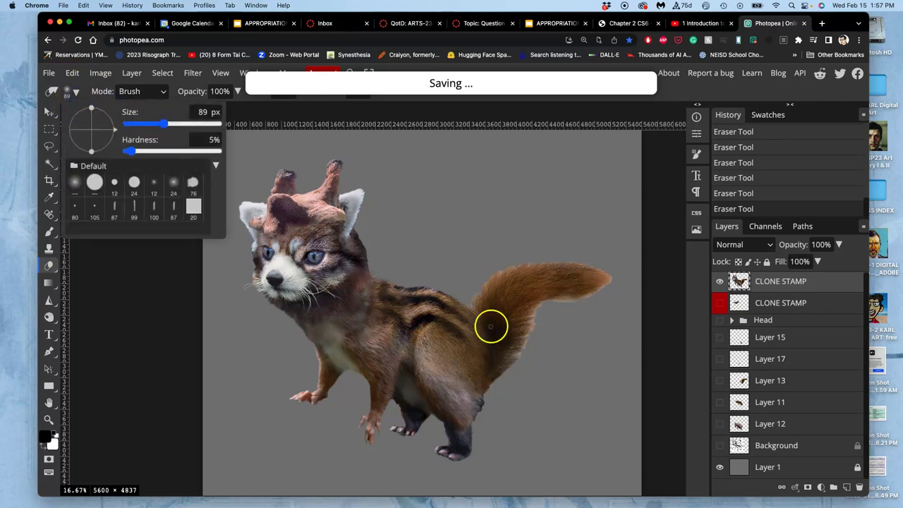
left_click(181, 125)
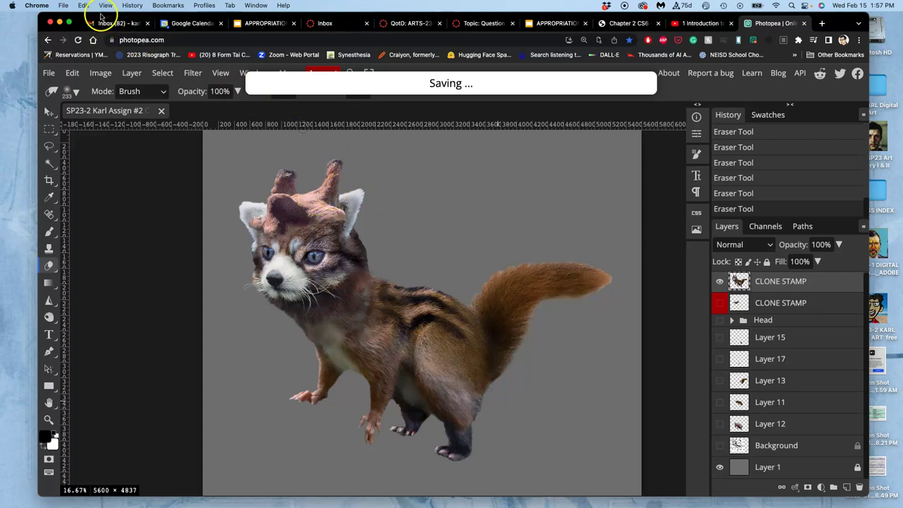
Save the document again and hide the grey background layer
left_click(49, 74)
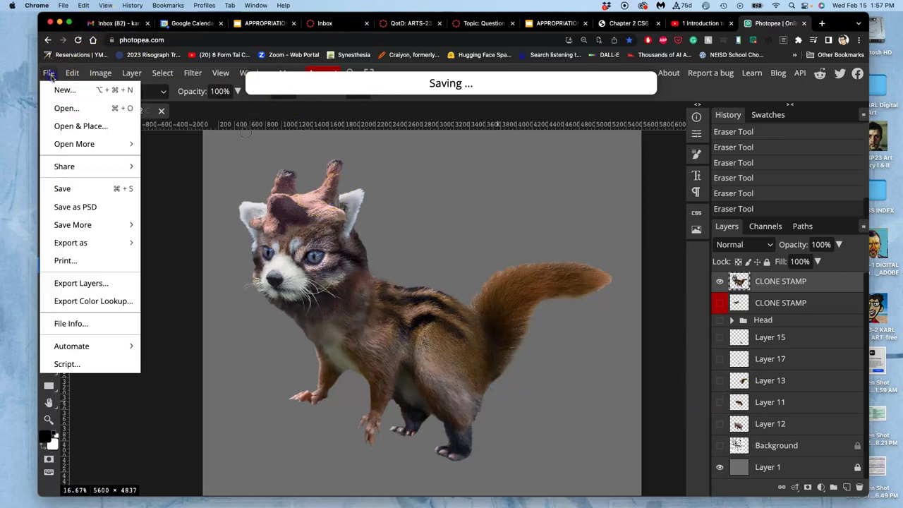
left_click(65, 189)
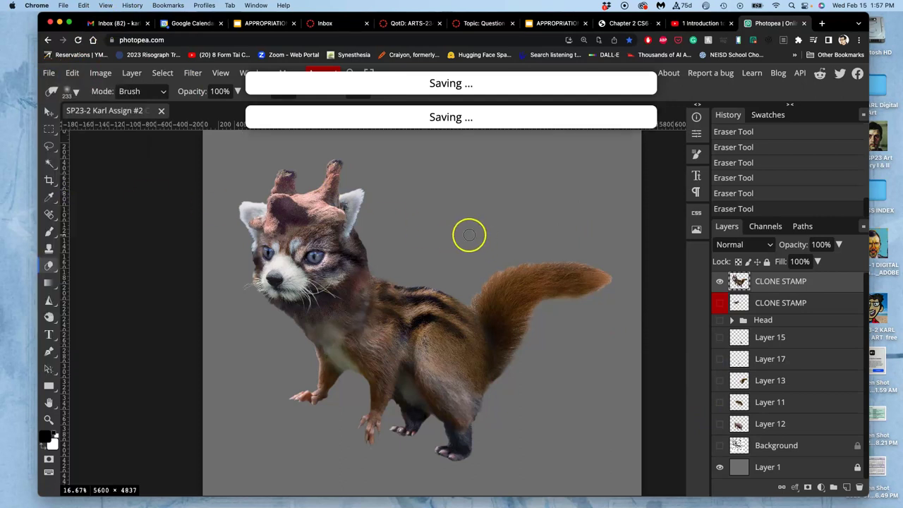
left_click(720, 468)
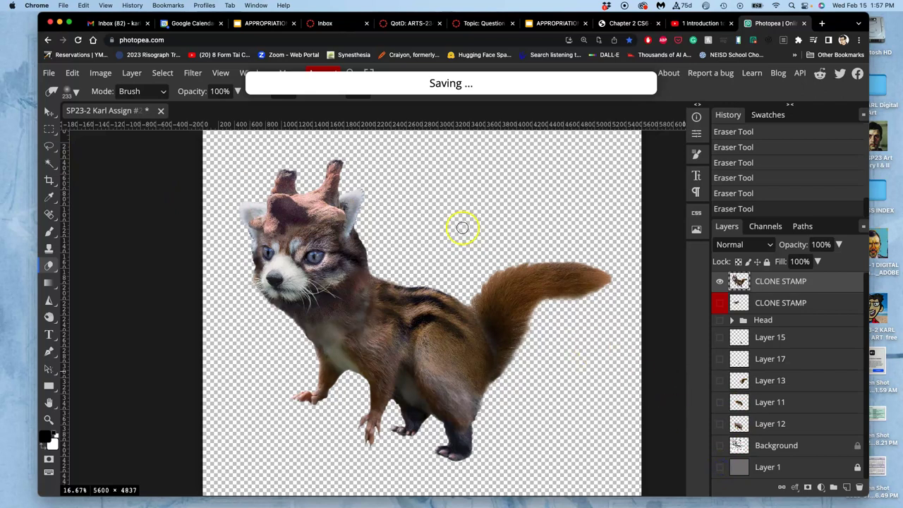
Export the creature as a transparent PNG download and dismiss the ad-blocker notice
left_click(48, 72)
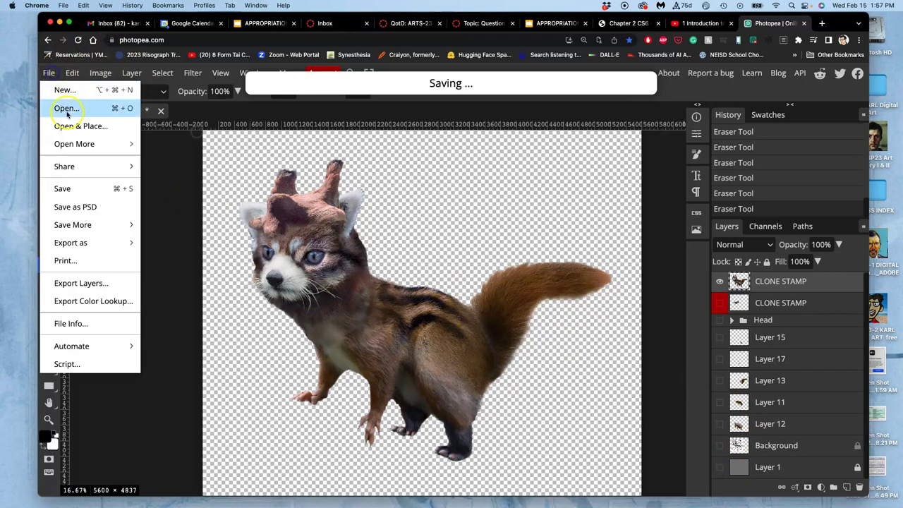
mouse_move(93, 250)
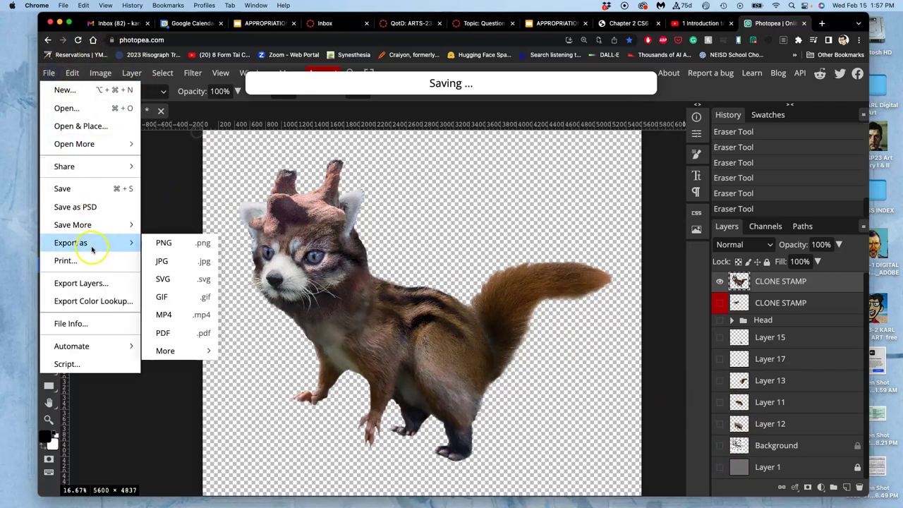
left_click(170, 245)
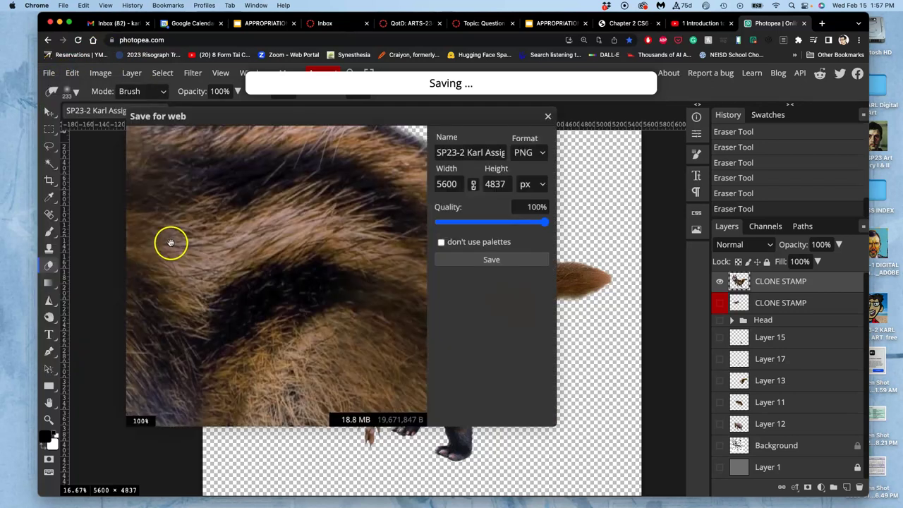
left_click(492, 259)
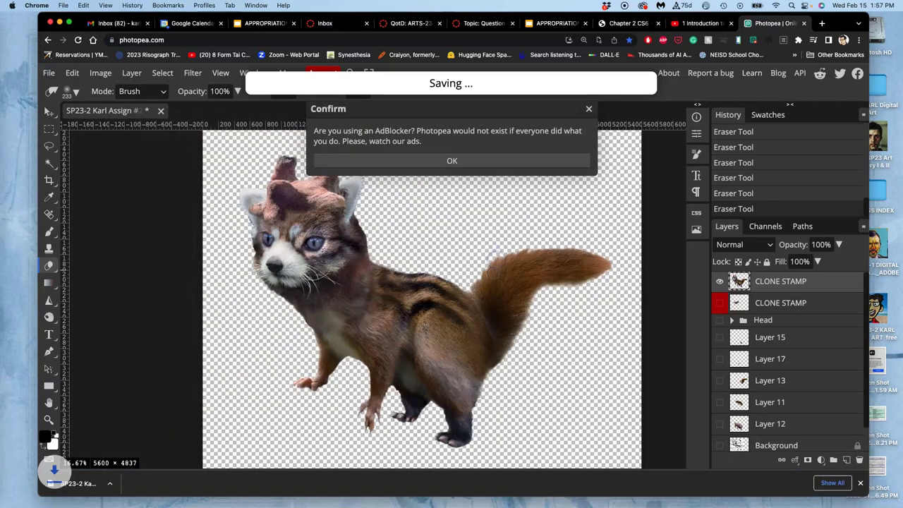
left_click(468, 164)
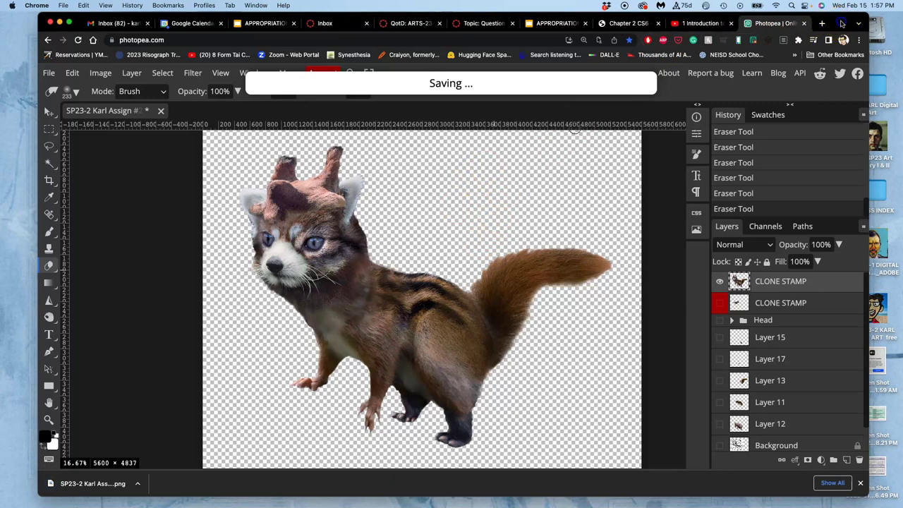
Open the Downloads folder in its own Finder window
left_click_drag(826, 24, 573, 24)
left_click(740, 142)
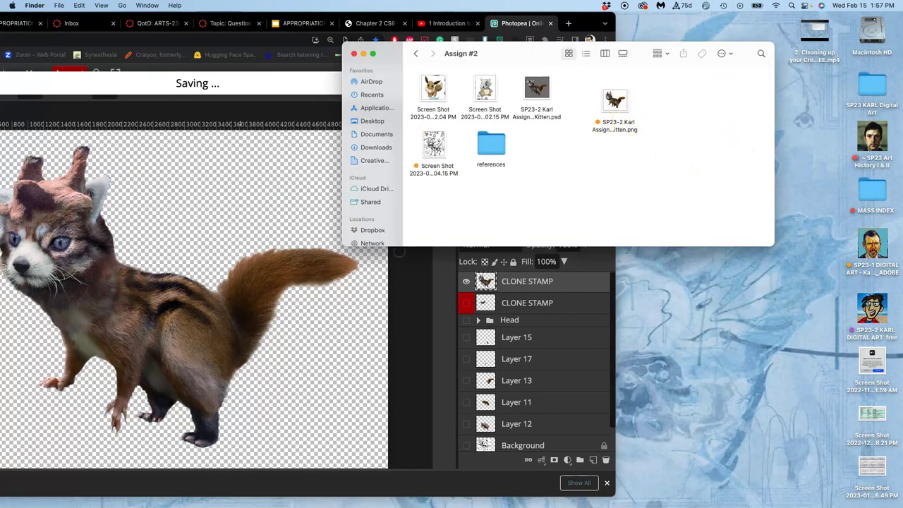
mouse_move(11, 443)
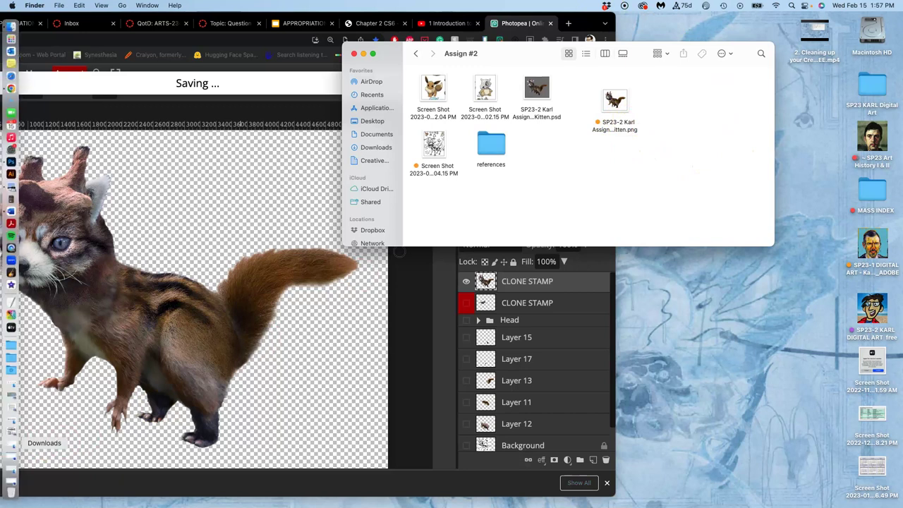
left_click(11, 372)
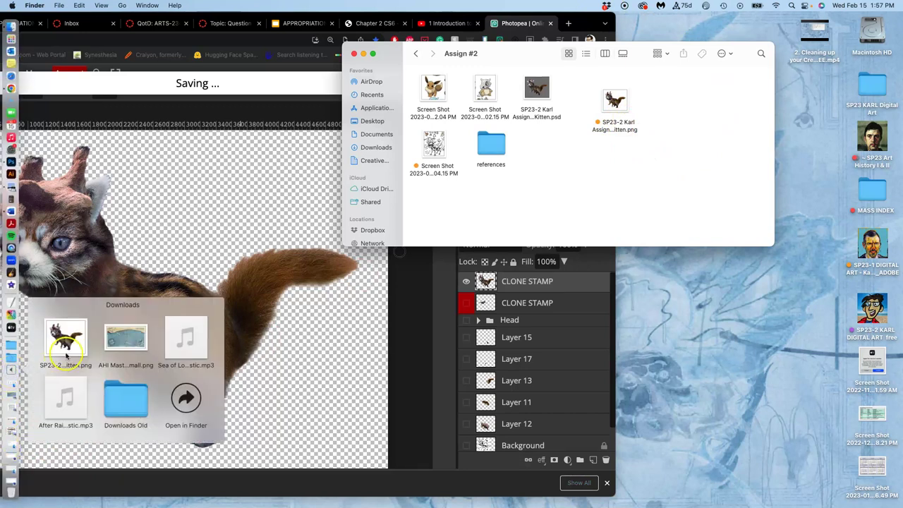
left_click(181, 397)
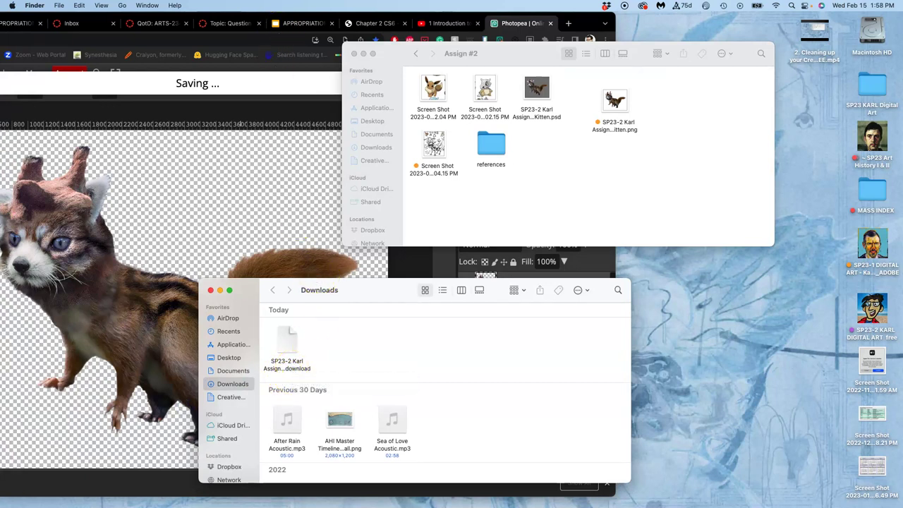
left_click_drag(583, 21, 844, 395)
Rename the downloaded PNG to 'Candy Kitten 2'
left_click(484, 329)
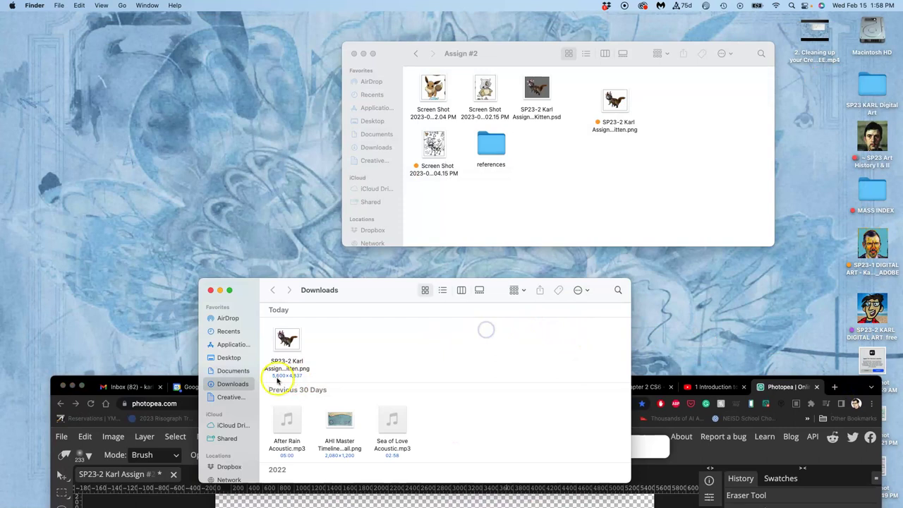
left_click(289, 369)
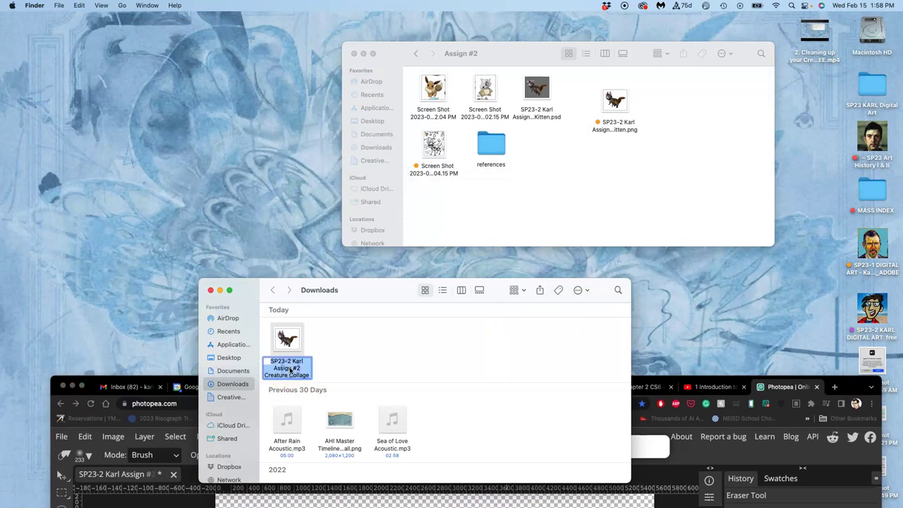
left_click(300, 368)
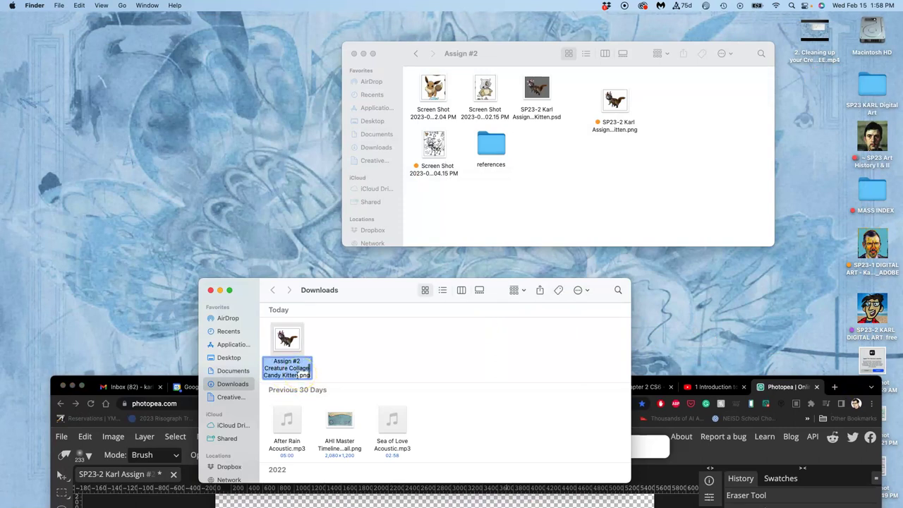
left_click(298, 376)
left_click(308, 374)
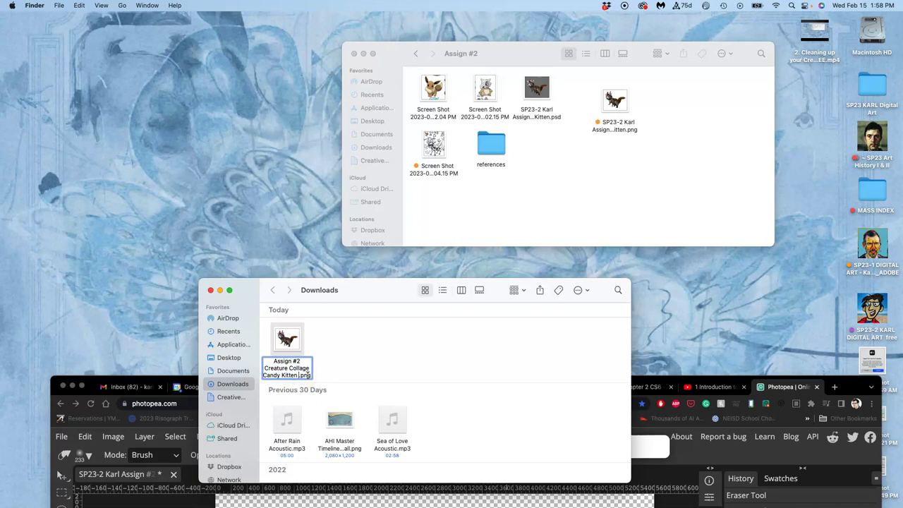
type("2")
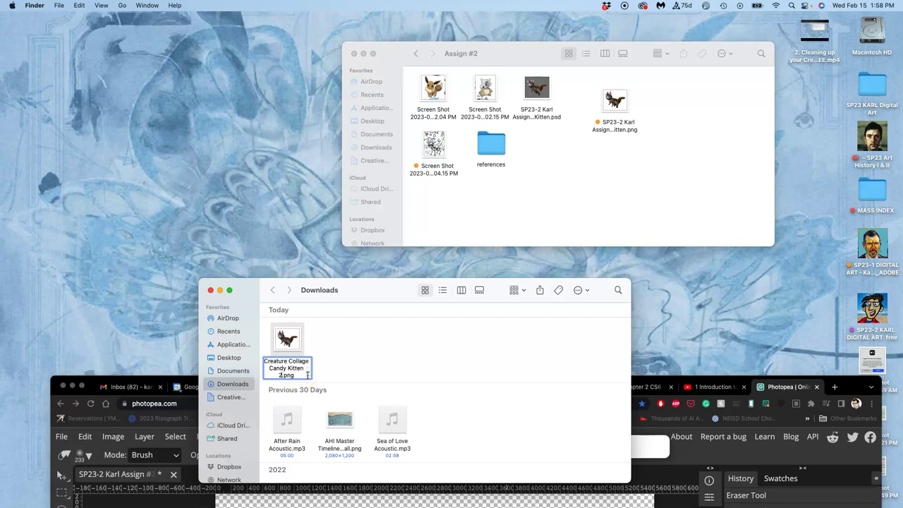
left_click(357, 371)
Move the renamed PNG into Assign #2 and give it an orange tag
left_click_drag(299, 341, 679, 117)
right_click(679, 117)
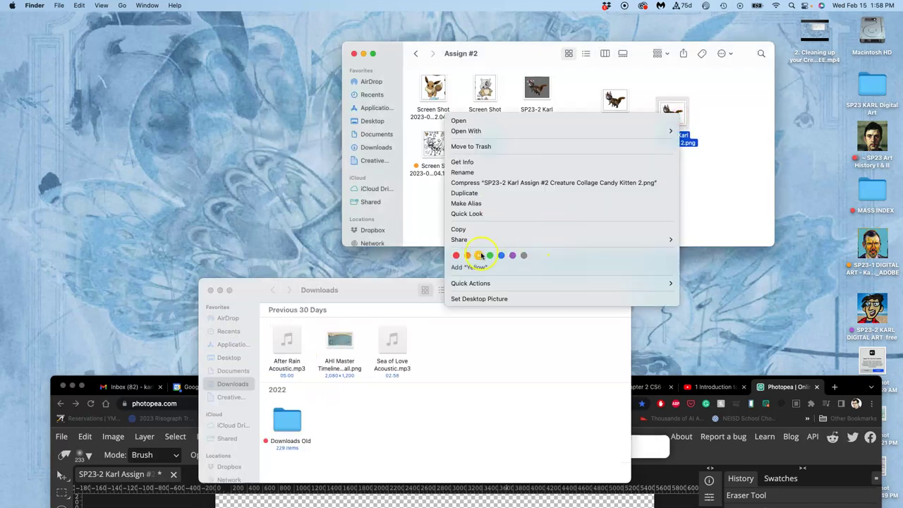
left_click(467, 255)
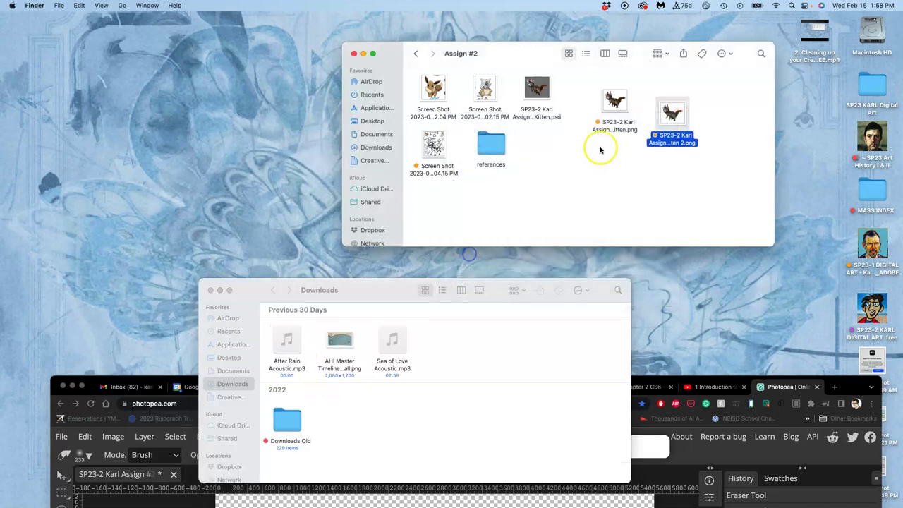
Retag the older kitten PNG yellow, removing its orange tag
right_click(615, 104)
left_click(650, 246)
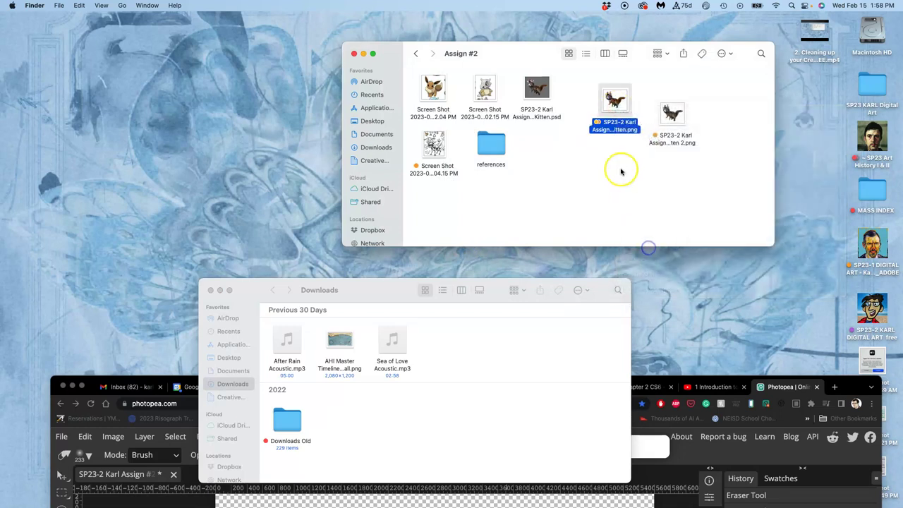
left_click(616, 137)
right_click(614, 103)
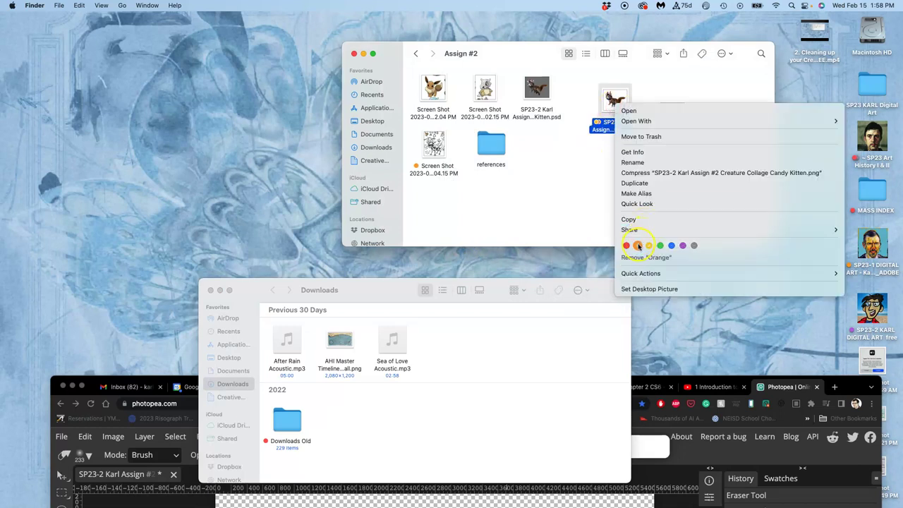
left_click(639, 245)
left_click(629, 171)
left_click(881, 371)
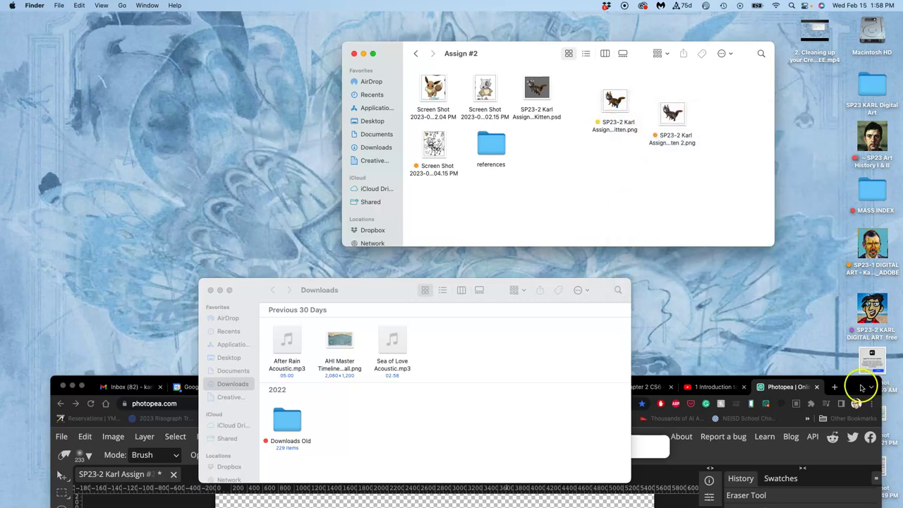
left_click_drag(861, 388, 832, 75)
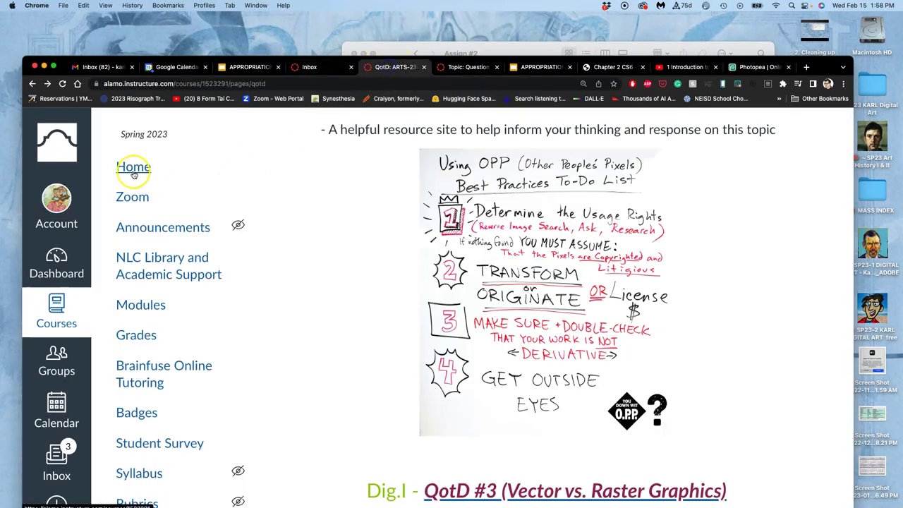
left_click(140, 168)
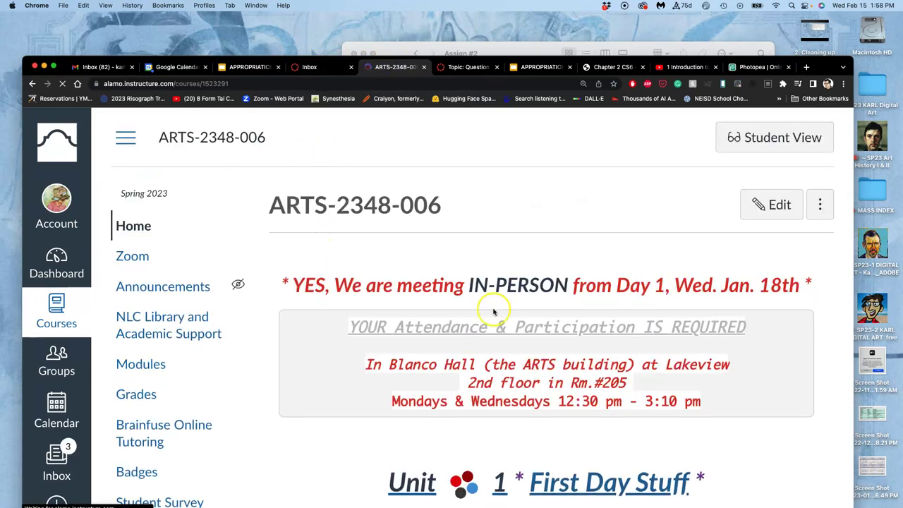
scroll(496, 307, "down", 7)
left_click(526, 278)
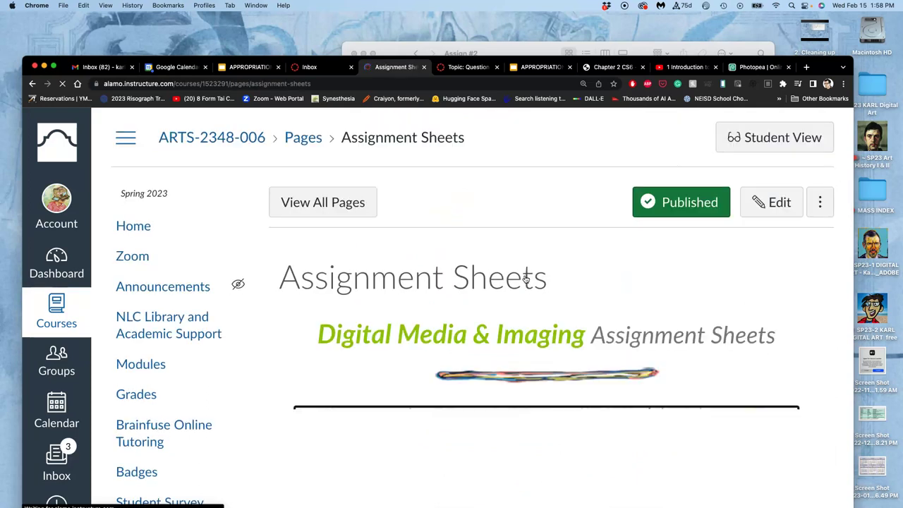
scroll(525, 279, "down", 15)
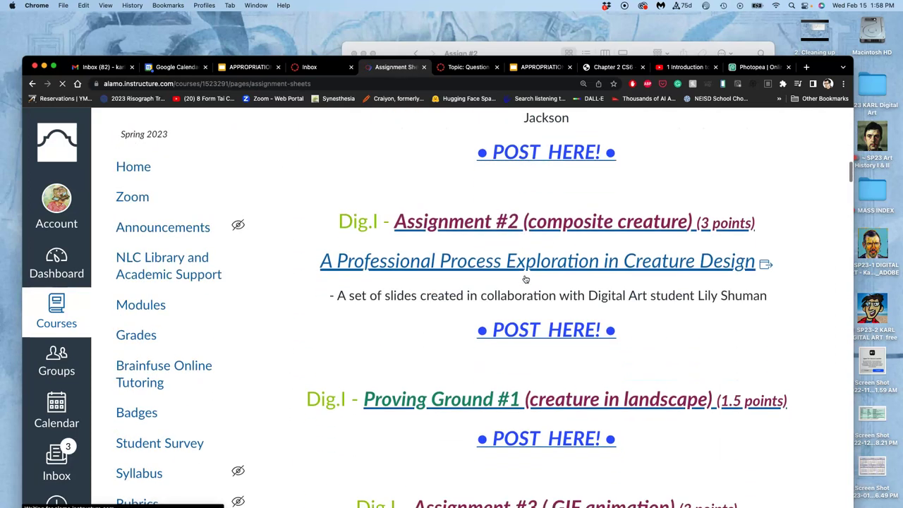
left_click(538, 303)
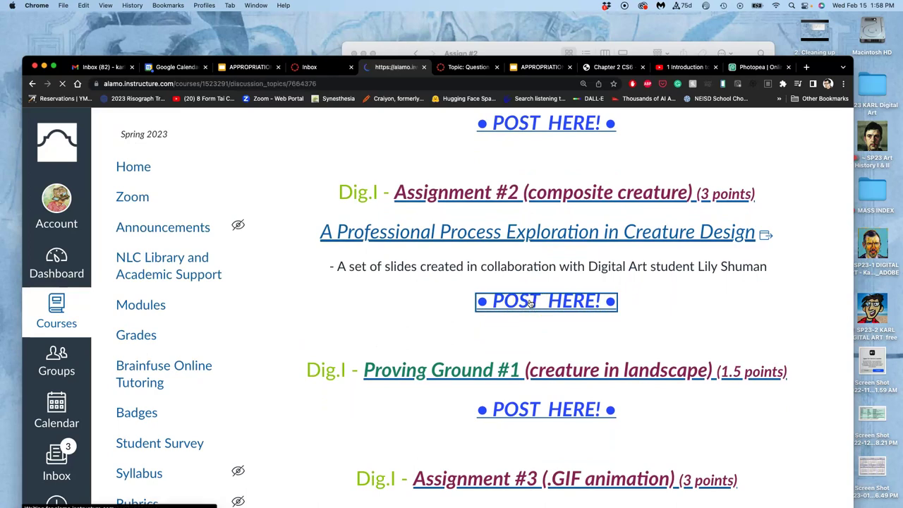
scroll(531, 304, "down", 10)
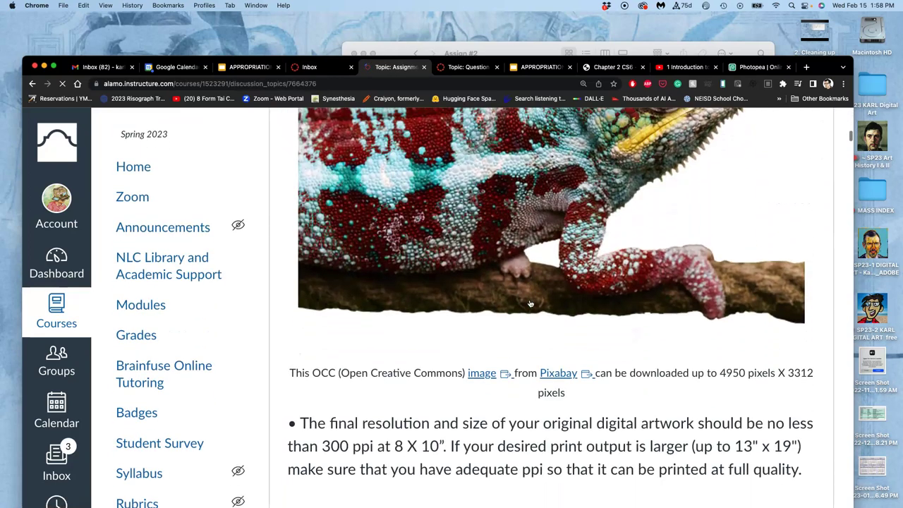
scroll(530, 303, "down", 1)
left_click(769, 31)
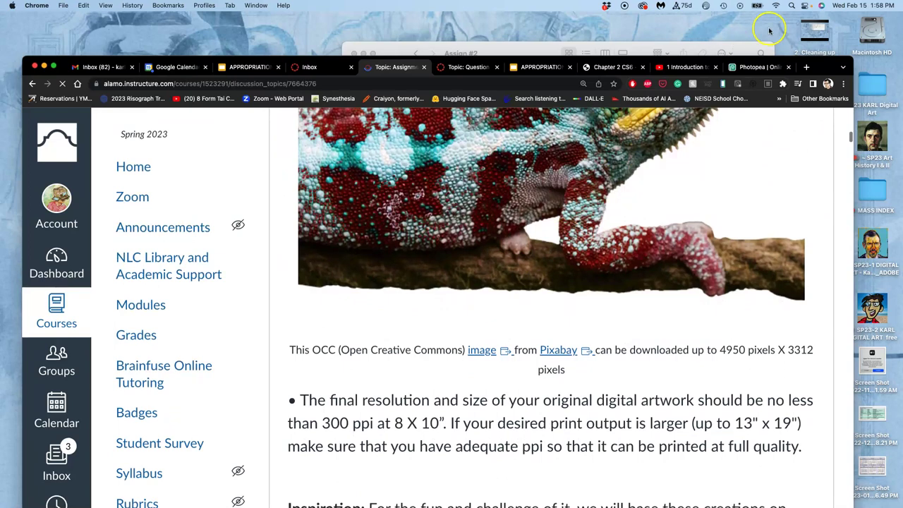
scroll(640, 286, "down", 20)
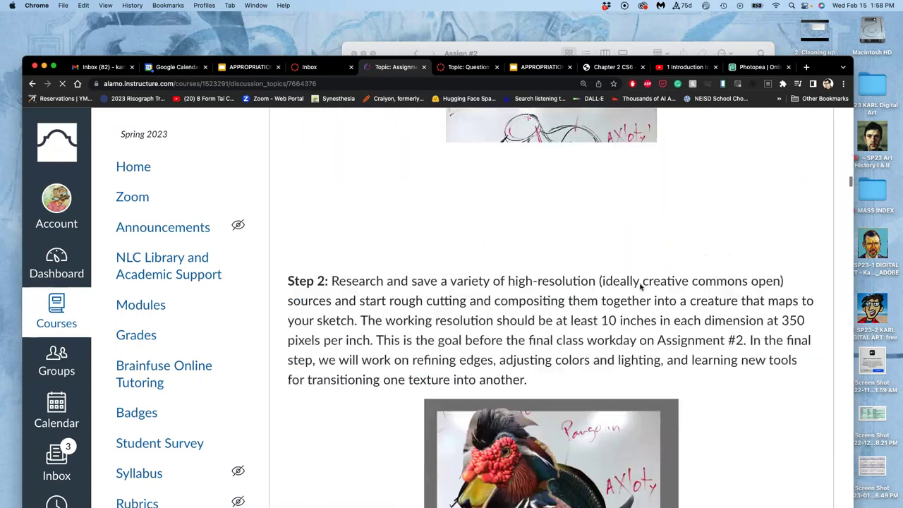
scroll(641, 287, "down", 20)
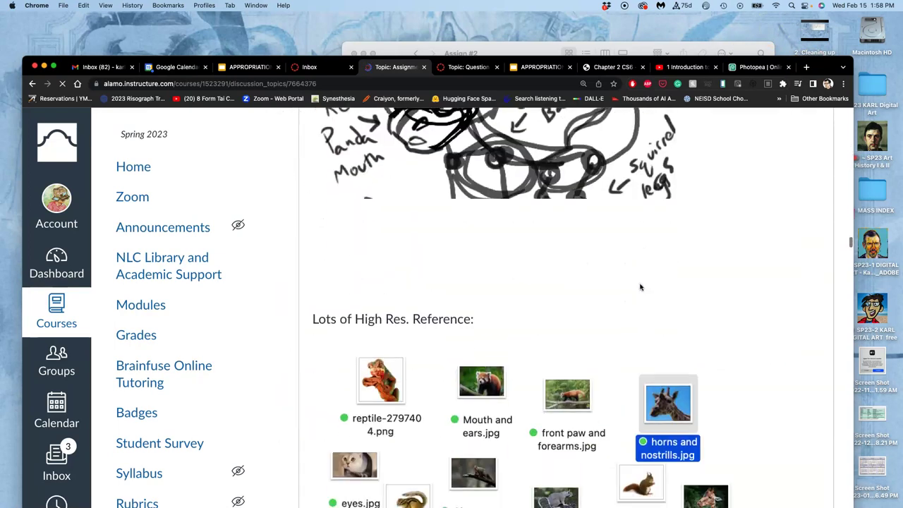
scroll(641, 287, "up", 10)
scroll(641, 287, "up", 7)
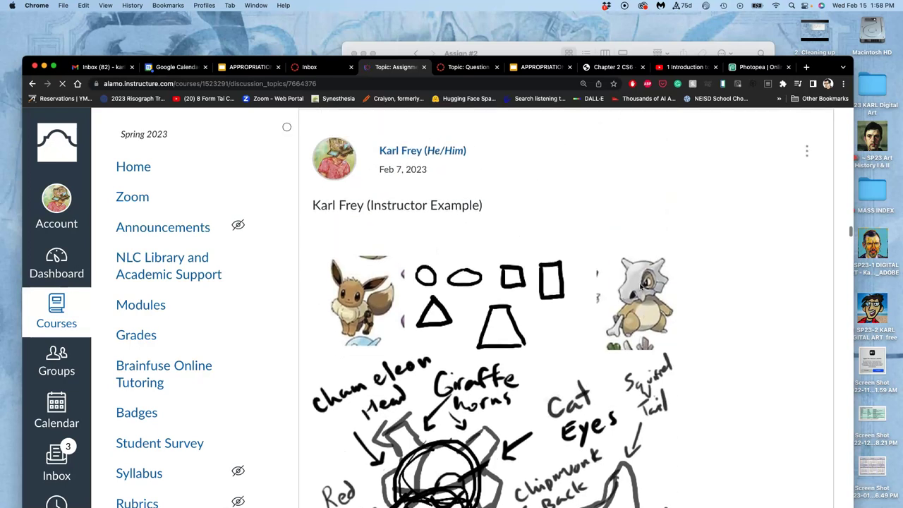
scroll(621, 205, "down", 15)
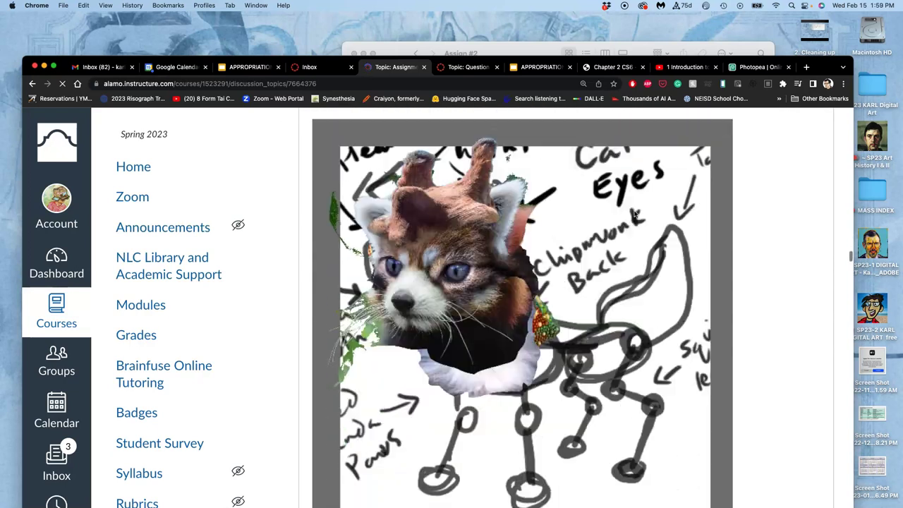
scroll(513, 241, "down", 5)
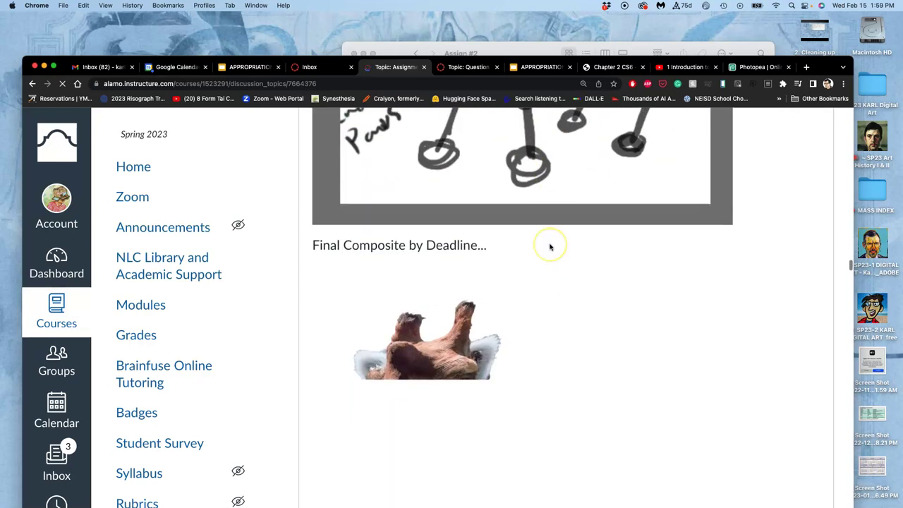
scroll(549, 244, "up", 15)
scroll(481, 201, "up", 3)
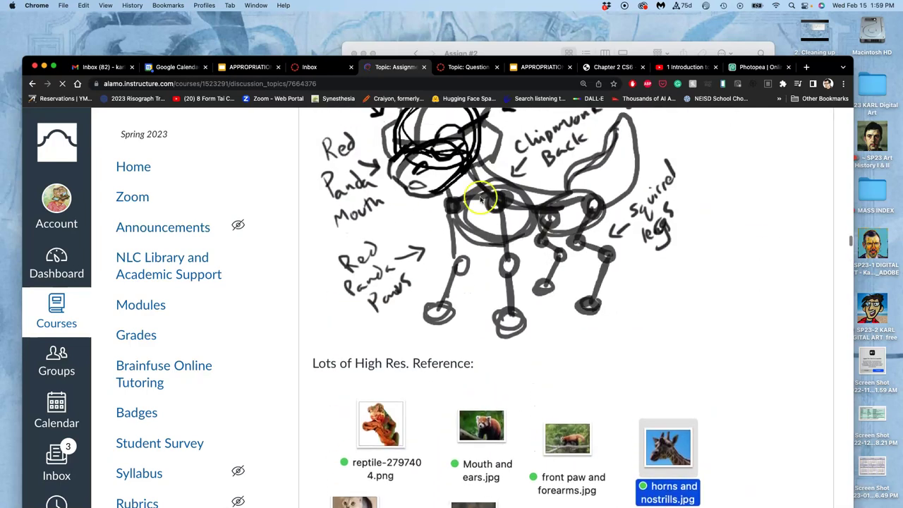
scroll(495, 203, "up", 7)
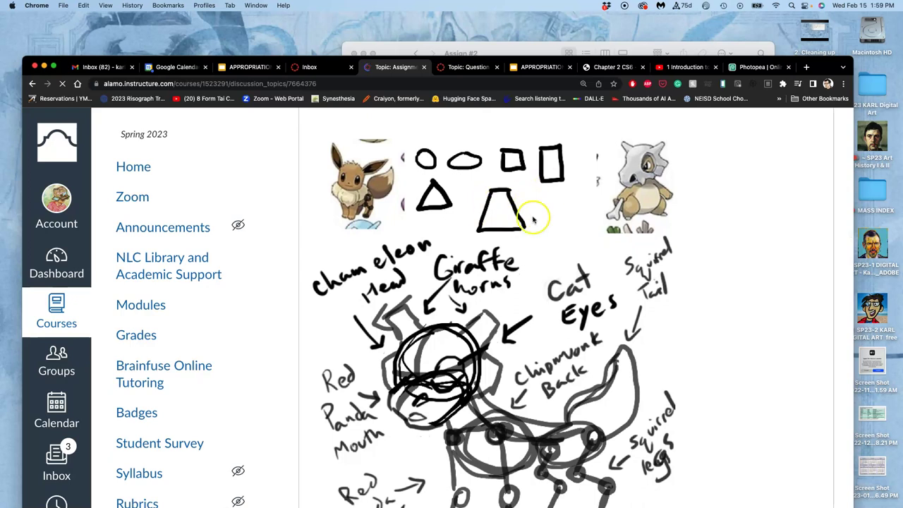
scroll(522, 324, "down", 20)
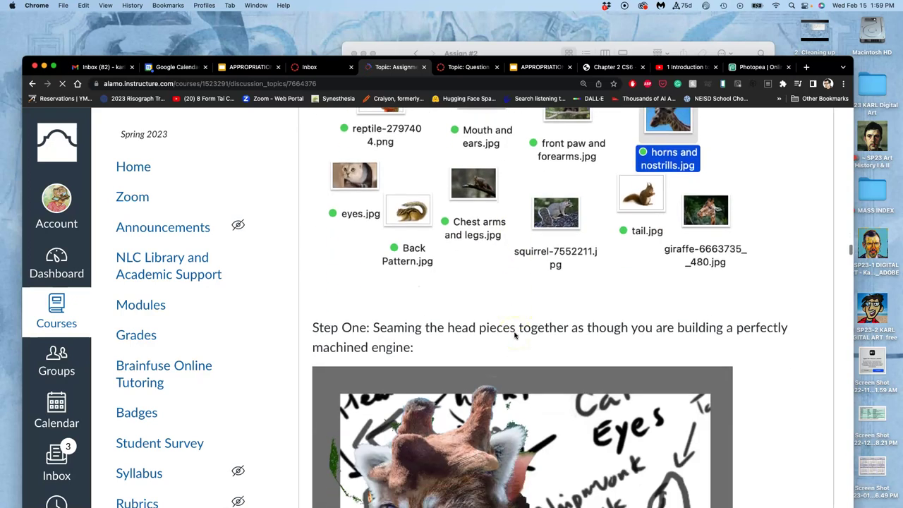
scroll(498, 233, "down", 20)
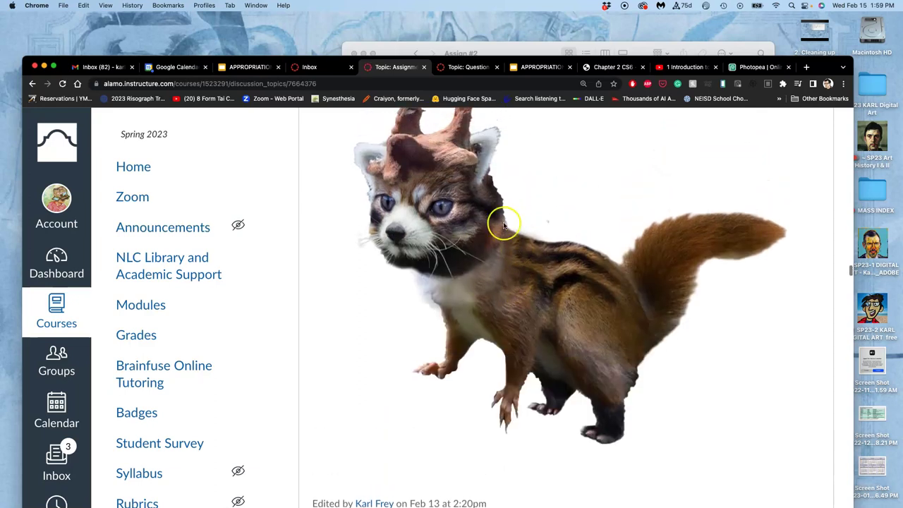
scroll(547, 251, "up", 20)
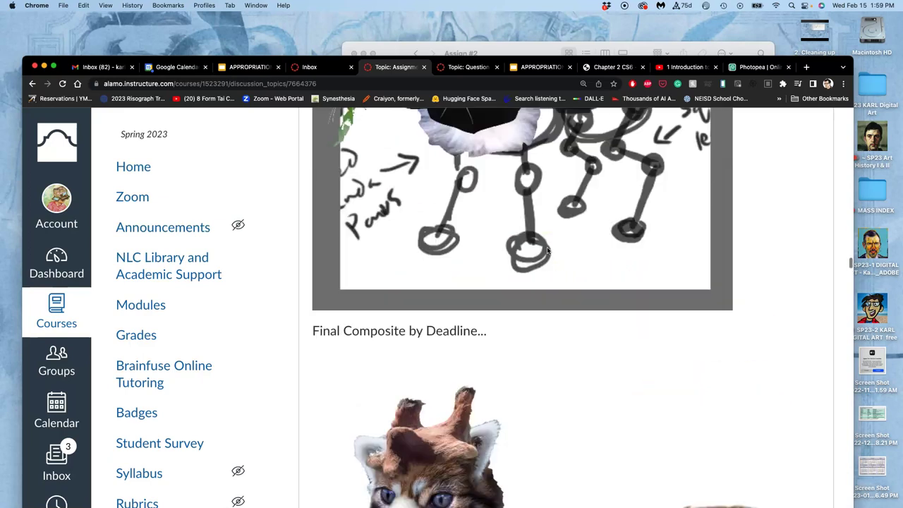
scroll(547, 250, "down", 1)
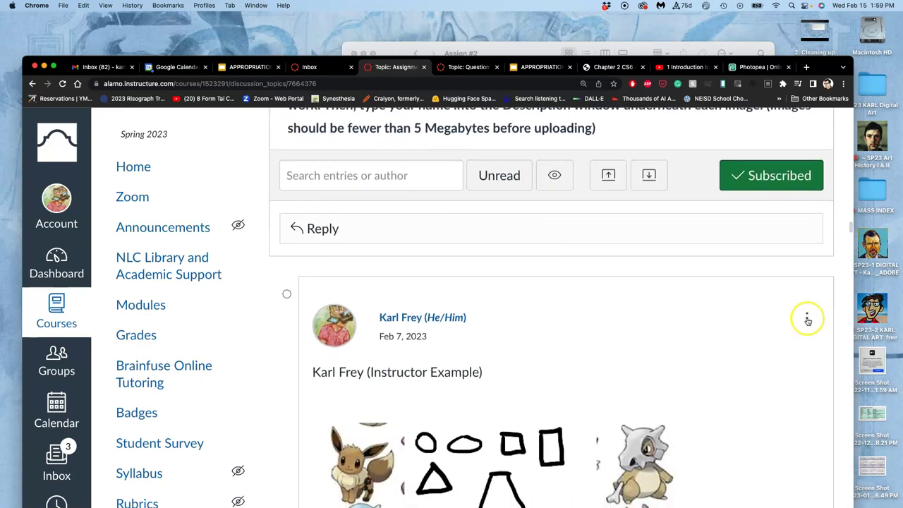
Open the example post in the editor and scroll to its creature composite
left_click(806, 318)
left_click(741, 390)
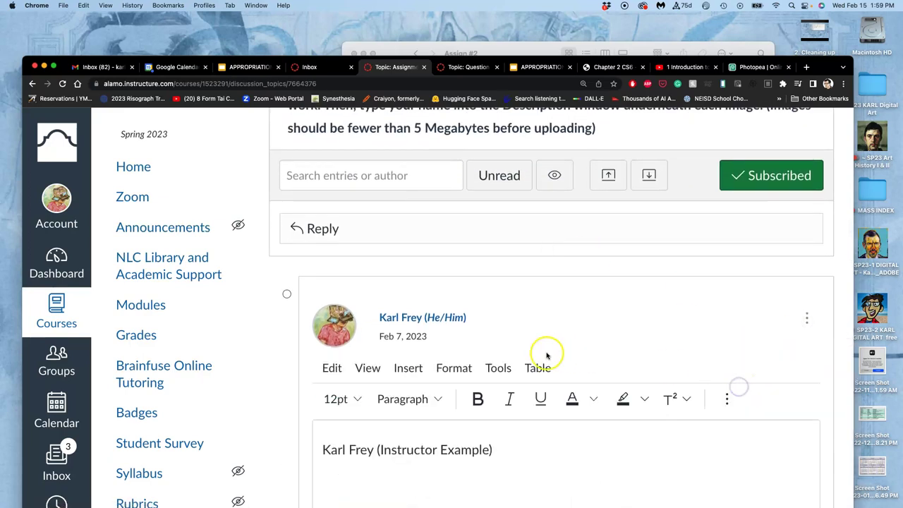
scroll(542, 449, "down", 10)
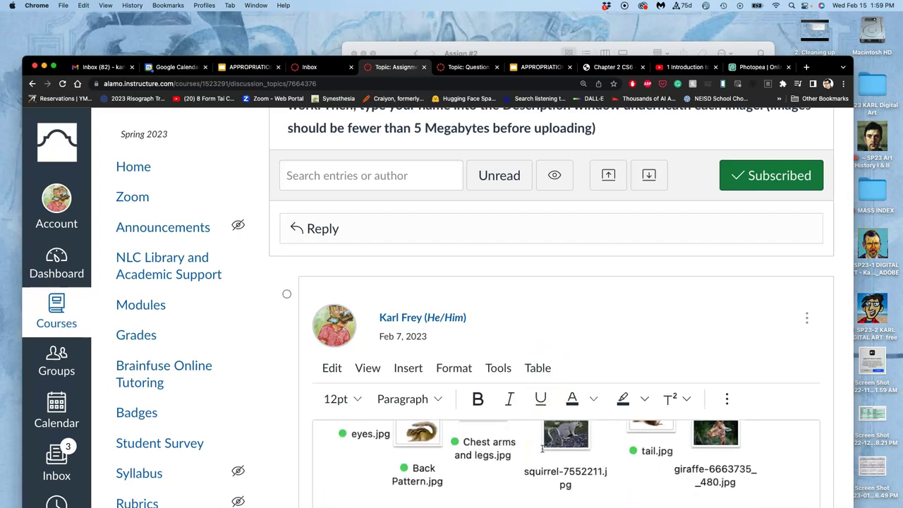
scroll(579, 323, "down", 5)
scroll(574, 352, "down", 2)
scroll(571, 383, "up", 5)
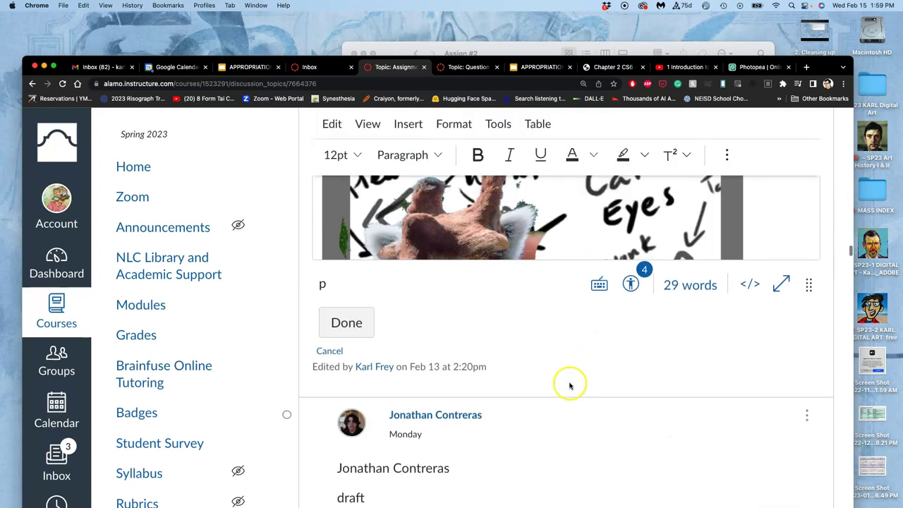
scroll(549, 263, "down", 5)
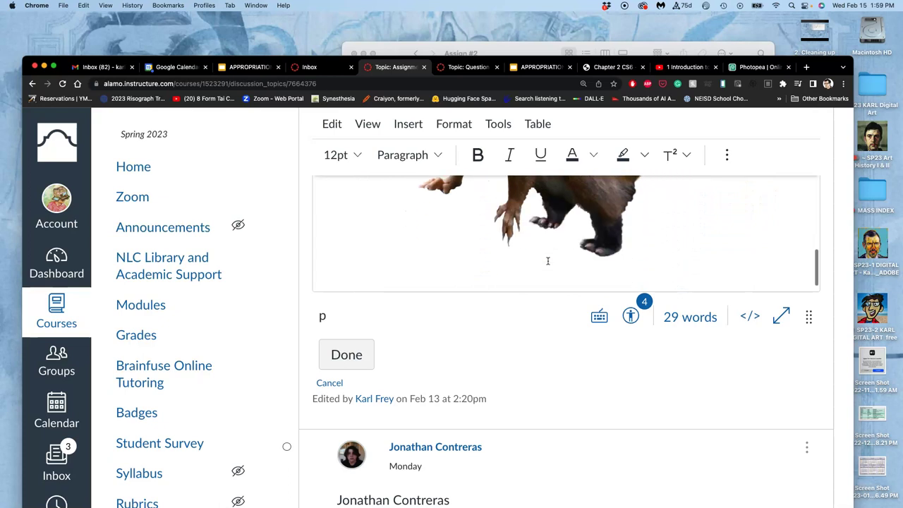
Add a 'Resubmission:' line below the composite image
left_click(709, 227)
left_click(709, 227)
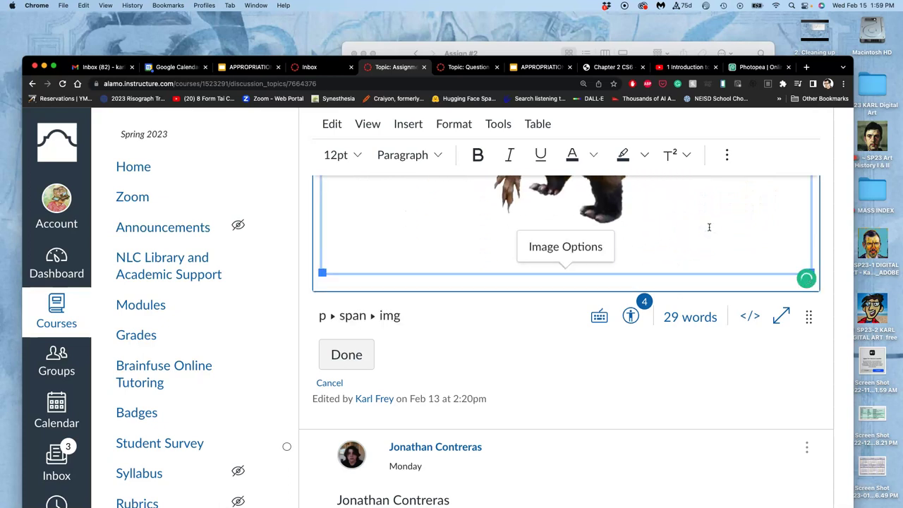
left_click(710, 227)
scroll(710, 228, "up", 1)
scroll(709, 227, "down", 1)
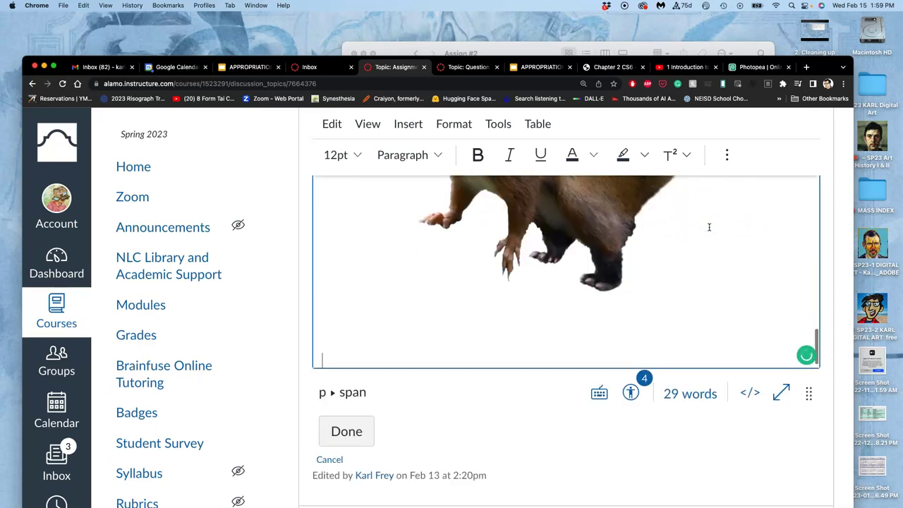
type("Resubm")
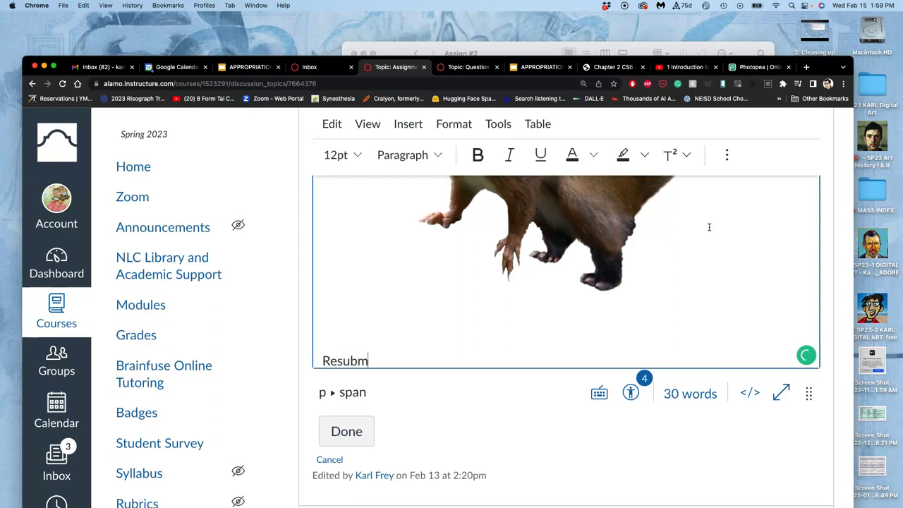
type("ission:")
key("Return")
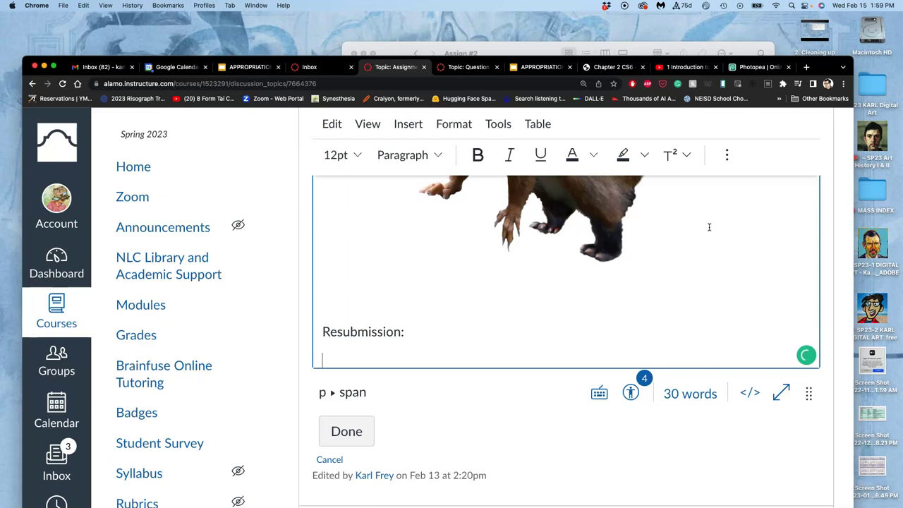
Upload the Candy Kitten 2 PNG from Finder into the post as an image
left_click(727, 154)
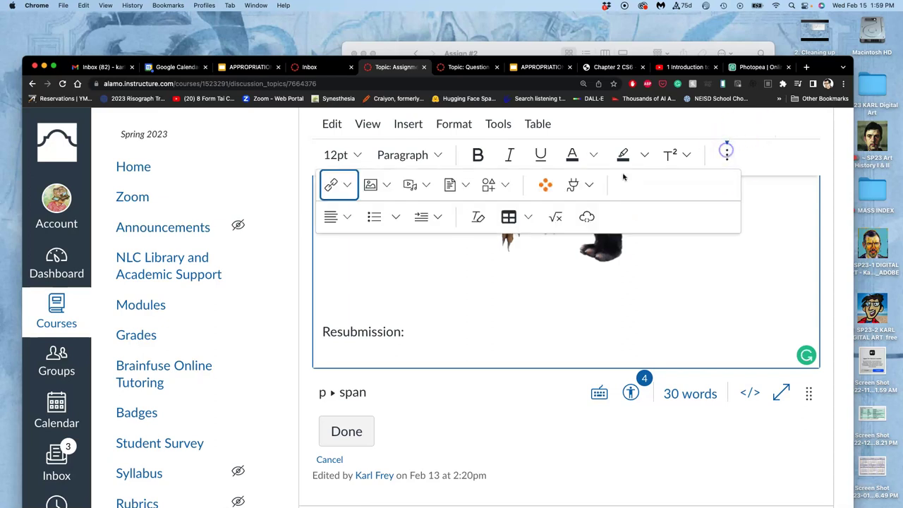
left_click(377, 185)
left_click(419, 216)
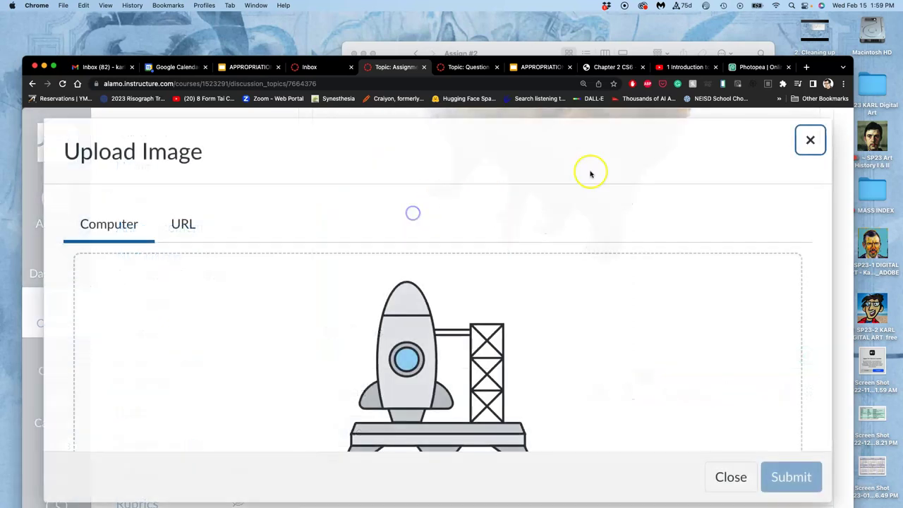
left_click(749, 49)
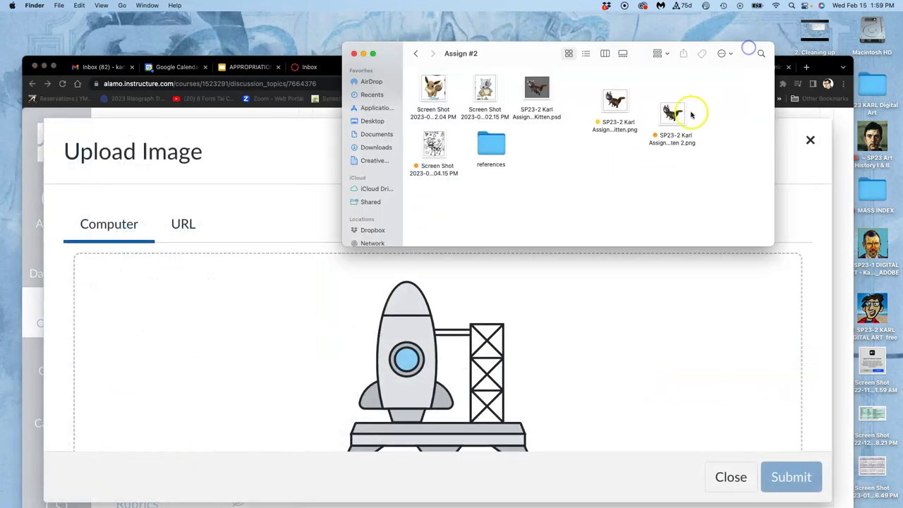
left_click_drag(675, 113, 577, 308)
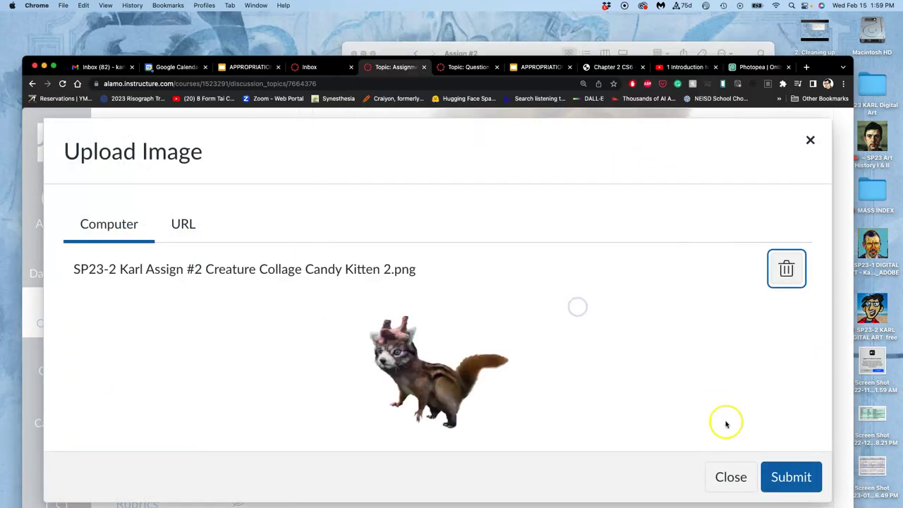
left_click(790, 476)
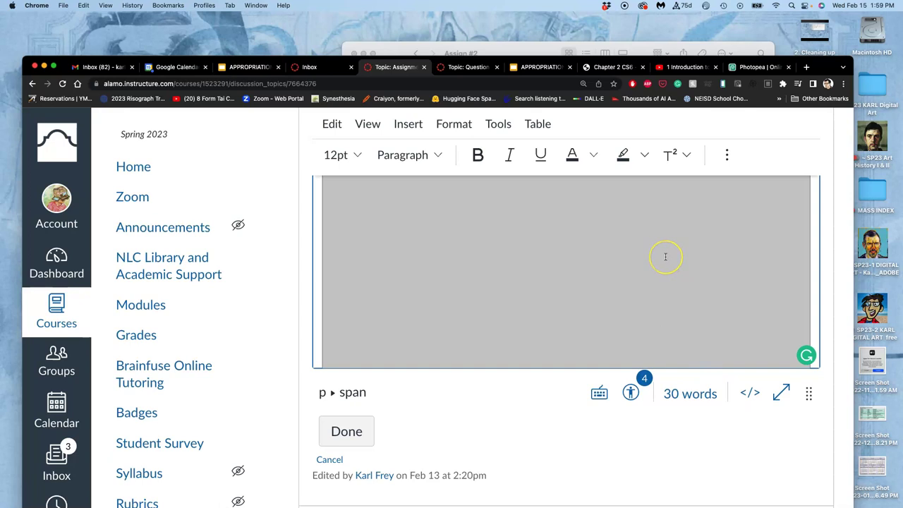
Shrink the newly uploaded creature image in the post
scroll(665, 256, "up", 1)
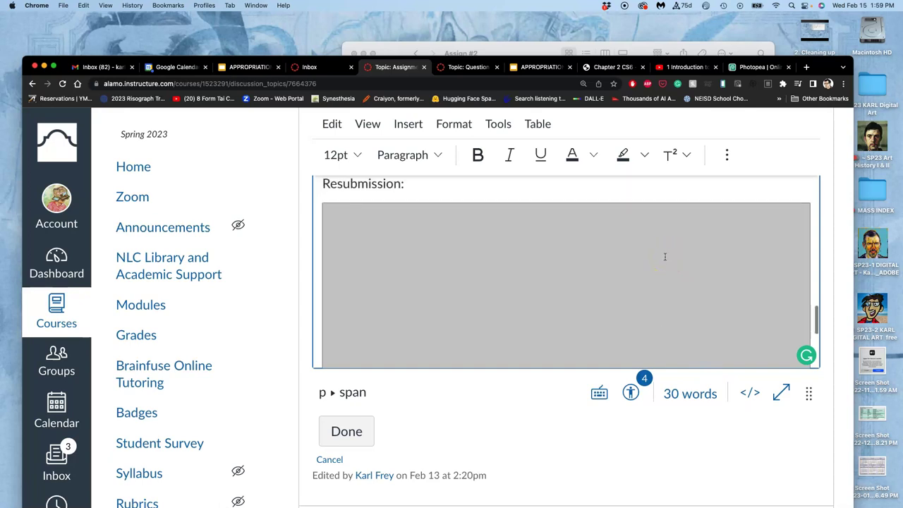
left_click(581, 244)
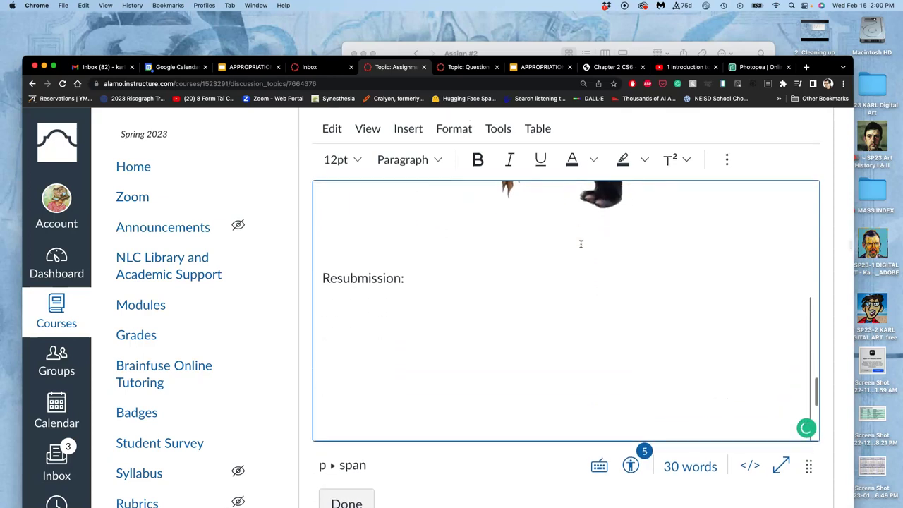
left_click(512, 298)
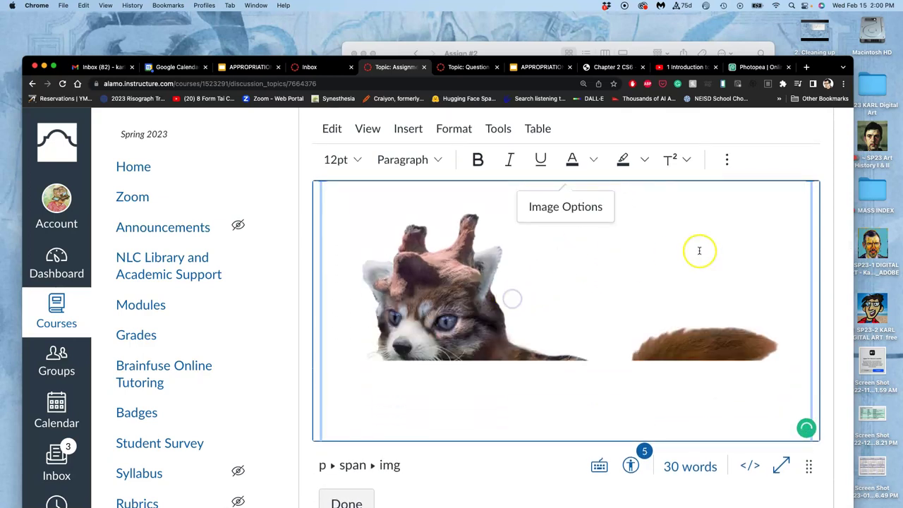
scroll(699, 250, "up", 2)
left_click_drag(810, 224, 745, 241)
Resize the older creature composite and the sketch drawing images
scroll(745, 242, "up", 3)
left_click(625, 244)
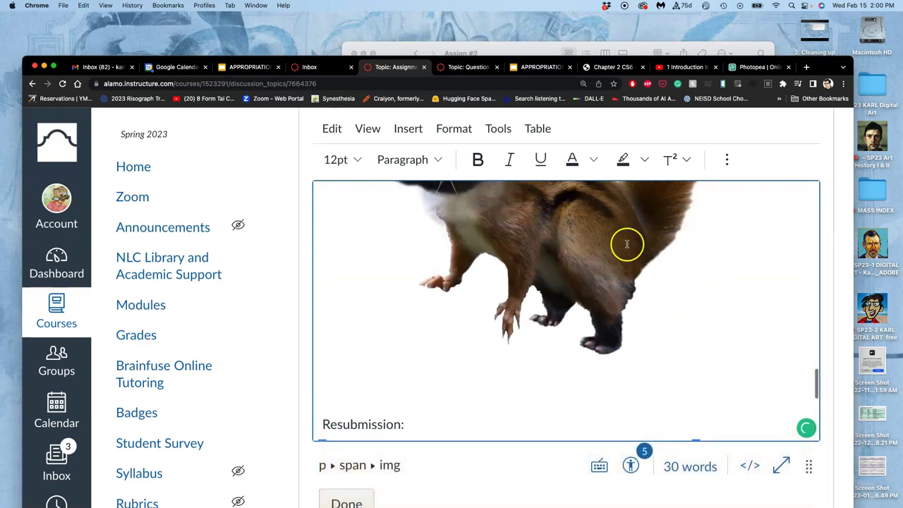
left_click_drag(810, 403, 740, 359)
scroll(743, 370, "up", 3)
scroll(742, 370, "up", 3)
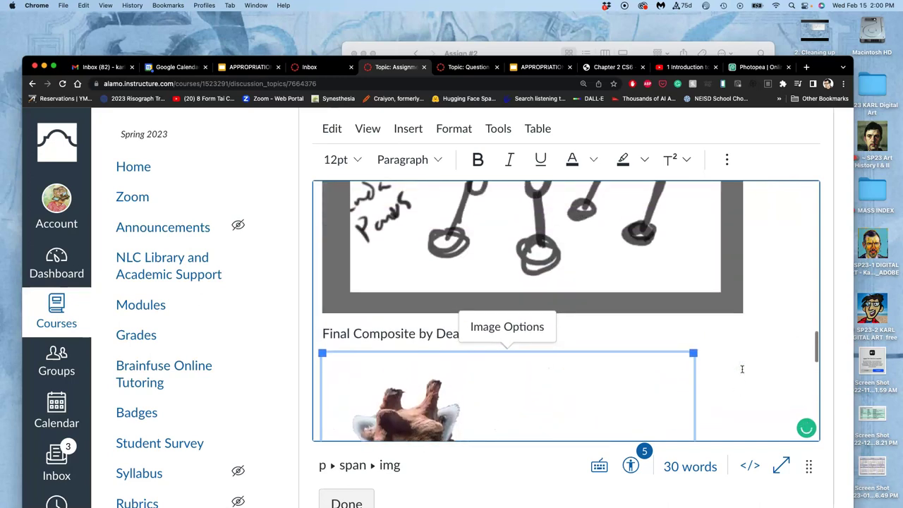
left_click(684, 278)
left_click_drag(743, 310, 621, 263)
Shrink the labelled reference thumbnails image and review the resized post
scroll(668, 280, "up", 3)
scroll(667, 280, "up", 2)
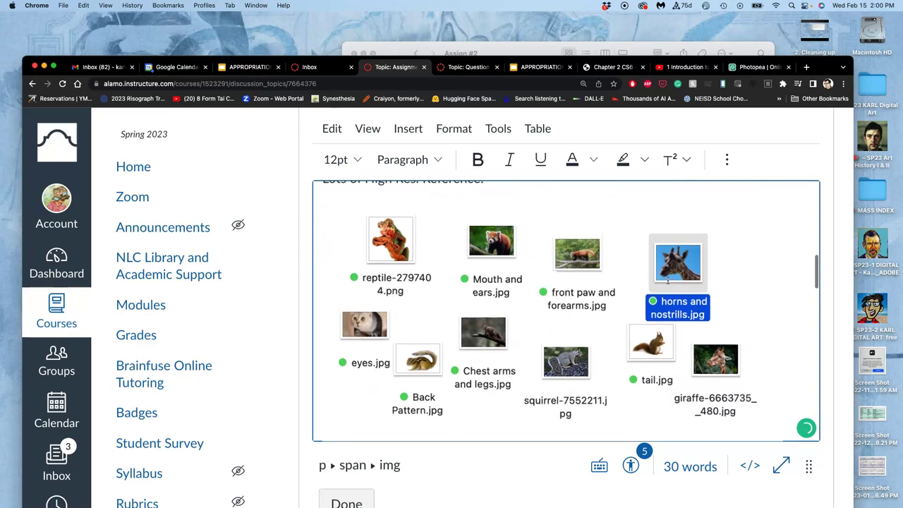
left_click(776, 362)
left_click_drag(782, 424, 736, 395)
scroll(735, 394, "up", 10)
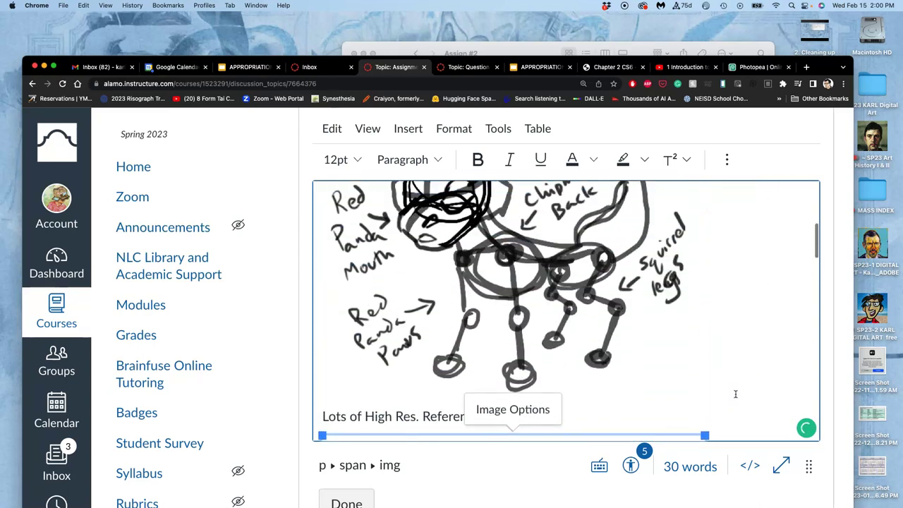
scroll(736, 394, "down", 3)
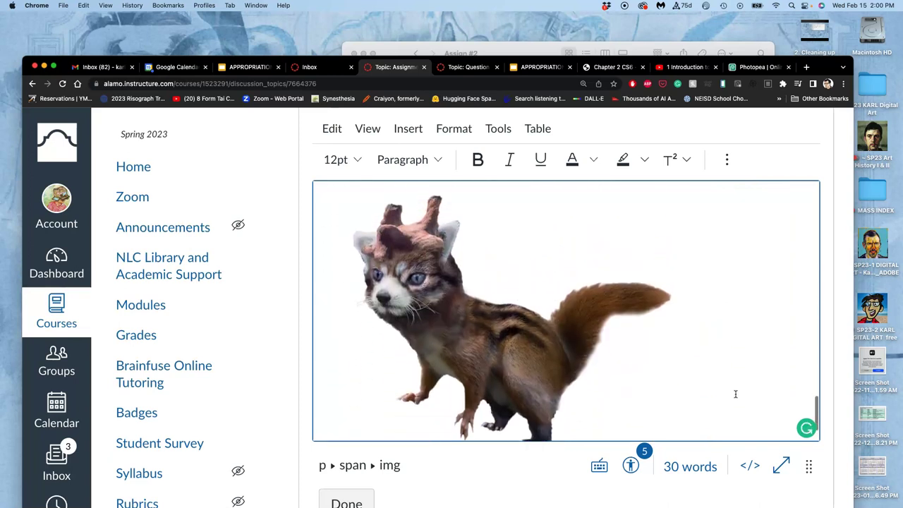
scroll(735, 395, "up", 1)
scroll(735, 394, "down", 1)
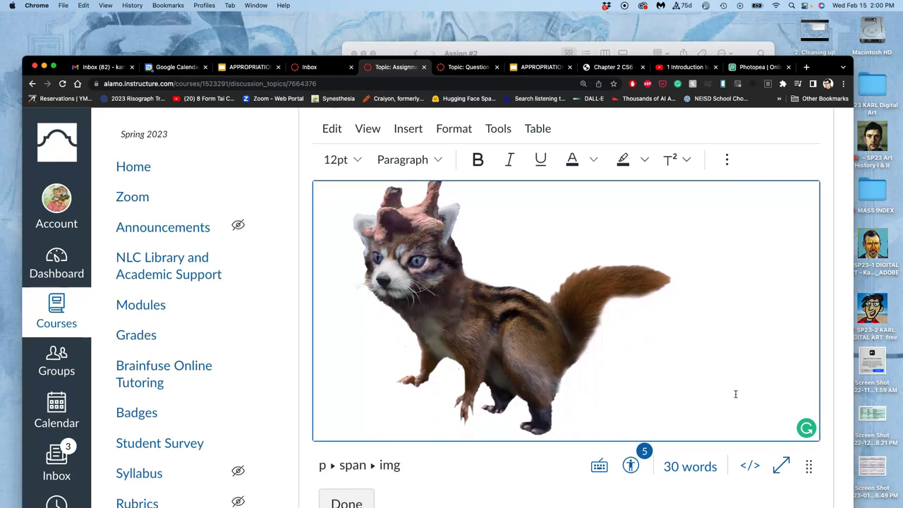
scroll(735, 395, "up", 5)
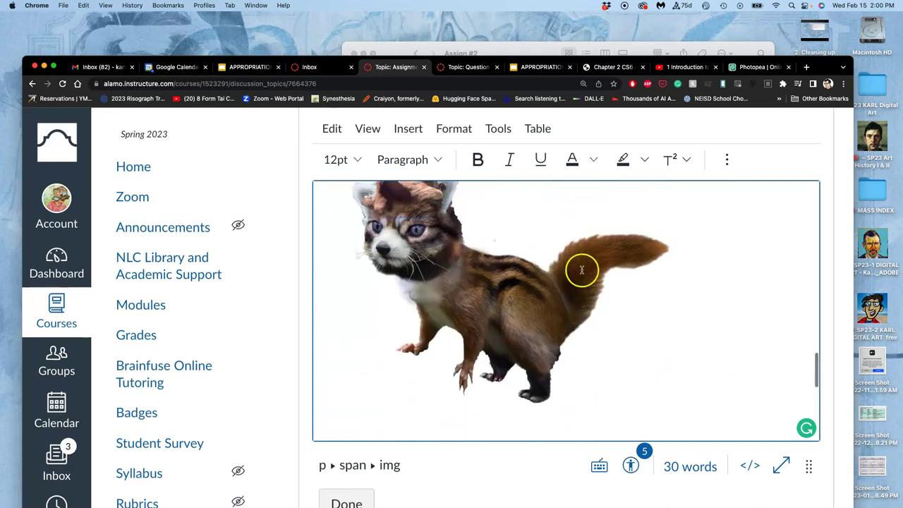
scroll(566, 279, "down", 5)
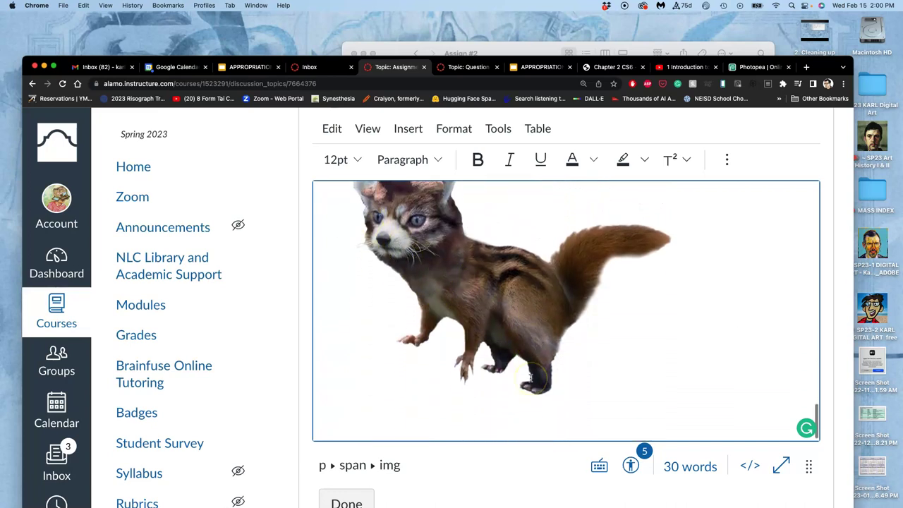
Save the edited reply with its Resubmission creature image, then open the Canvas Inbox in a new tab
left_click(346, 502)
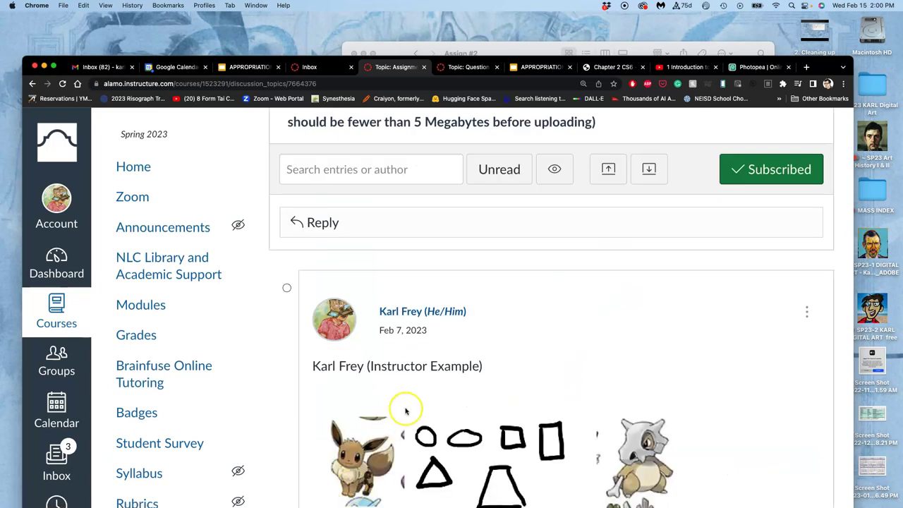
scroll(407, 434, "down", 10)
scroll(407, 434, "down", 10)
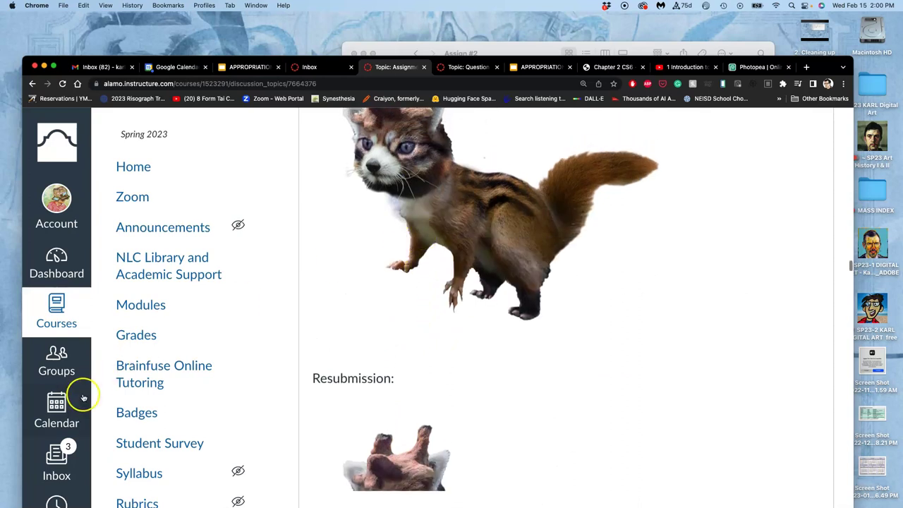
right_click(62, 455)
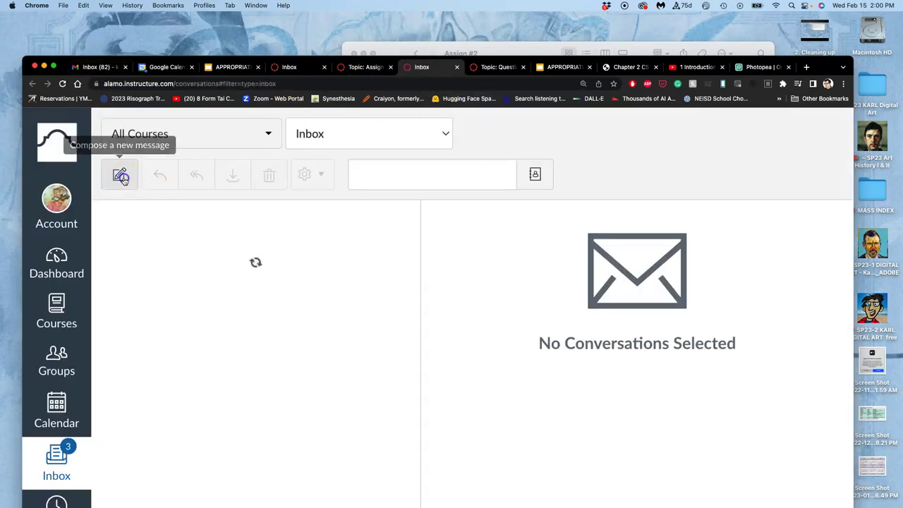
Start a new message for course ARTS-2348-006 with the instructor as recipient
left_click(120, 175)
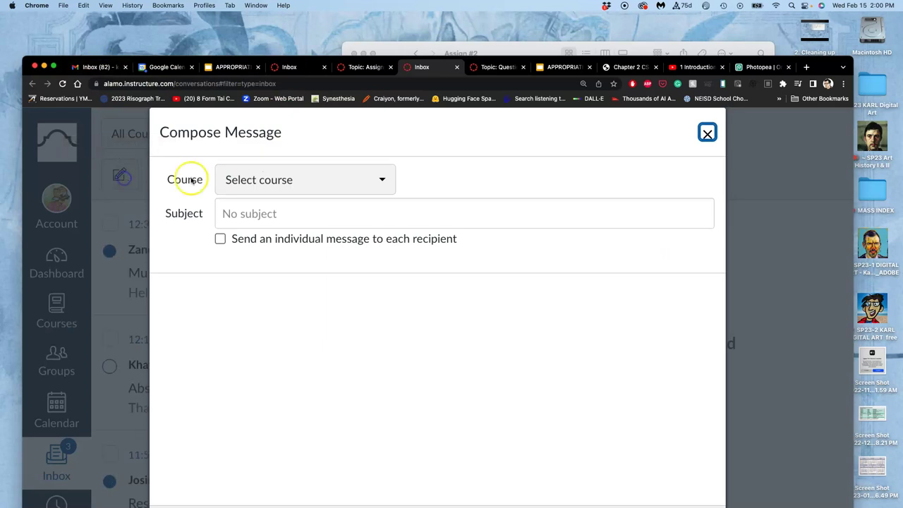
left_click(335, 179)
mouse_move(387, 283)
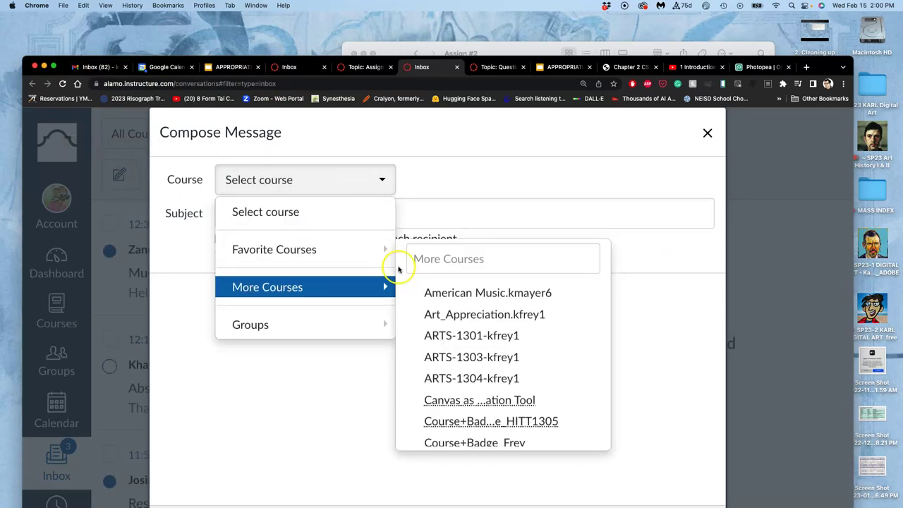
mouse_move(381, 251)
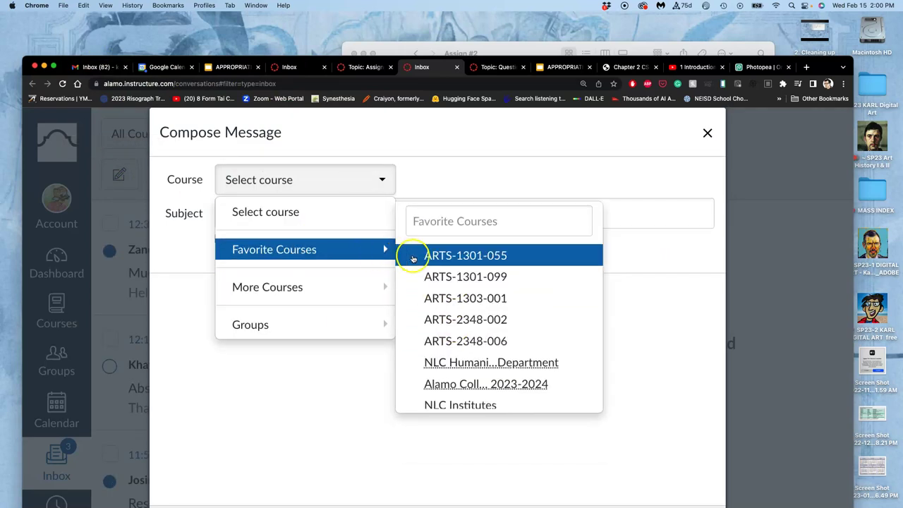
left_click(435, 341)
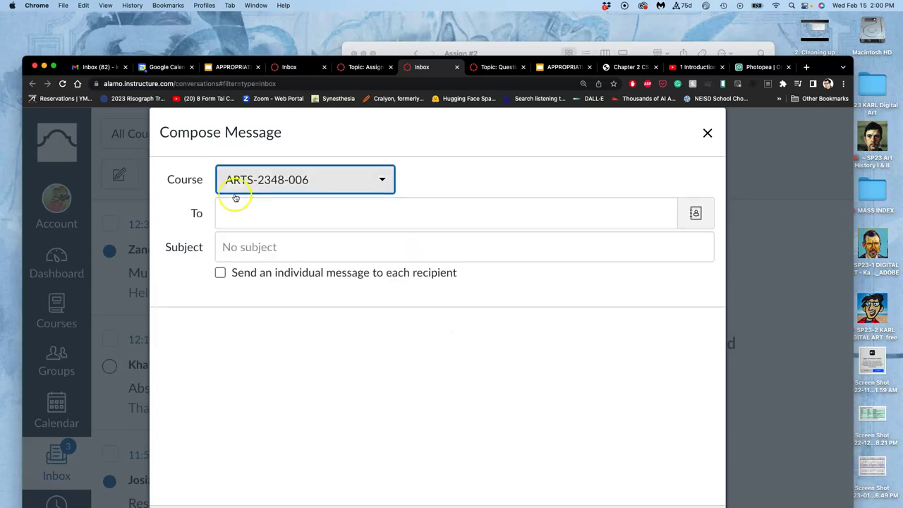
left_click(250, 212)
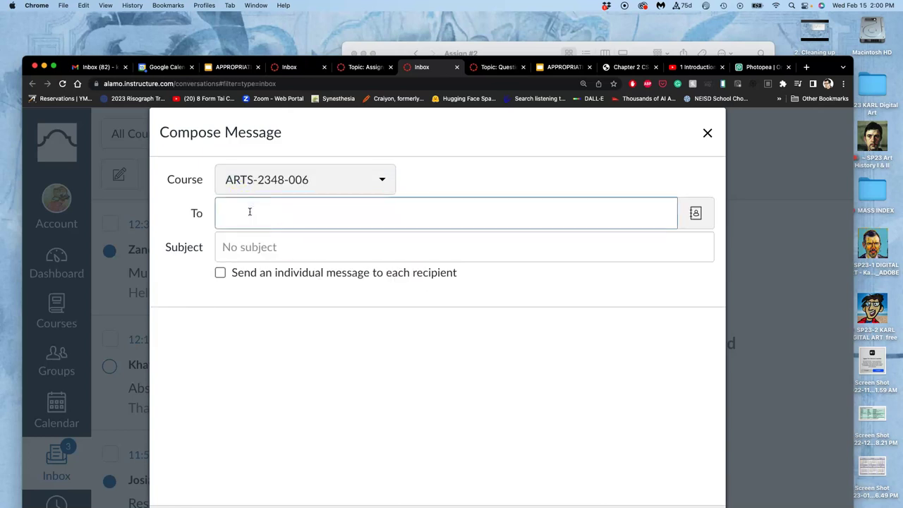
type("frey")
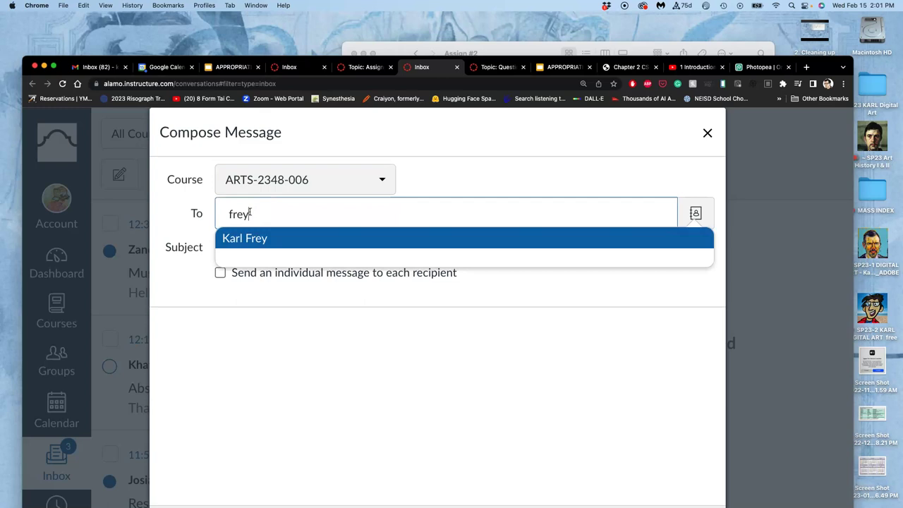
left_click(232, 238)
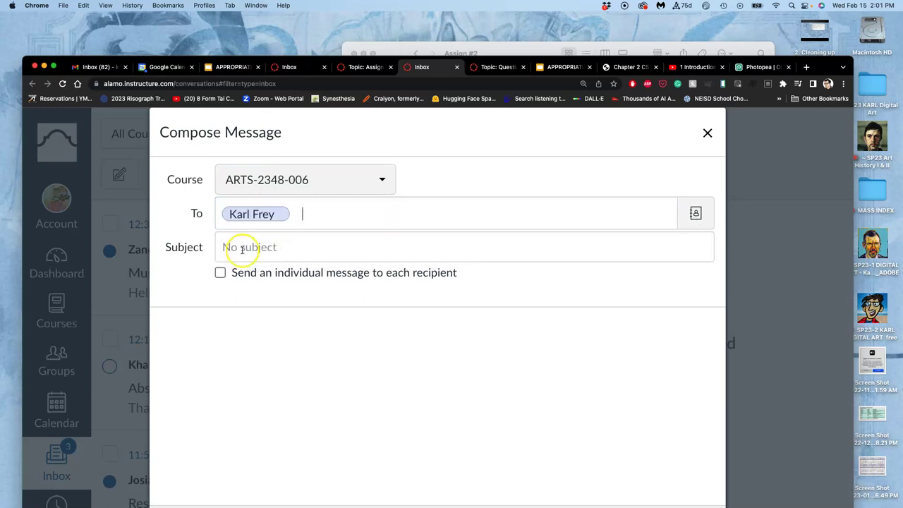
Enter the subject 'Resubmission of Assign #2', paste the same line as the body, and send
left_click(242, 249)
type("Resu")
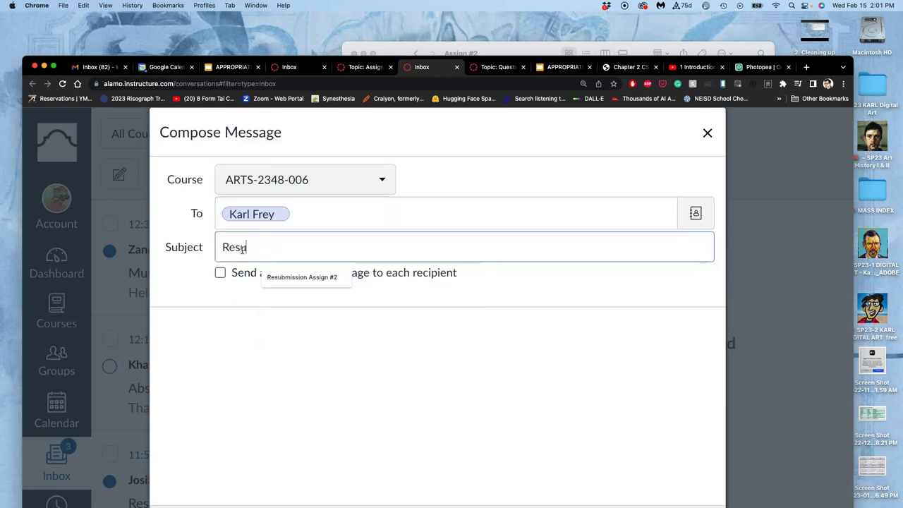
type("bmission of Assign #2")
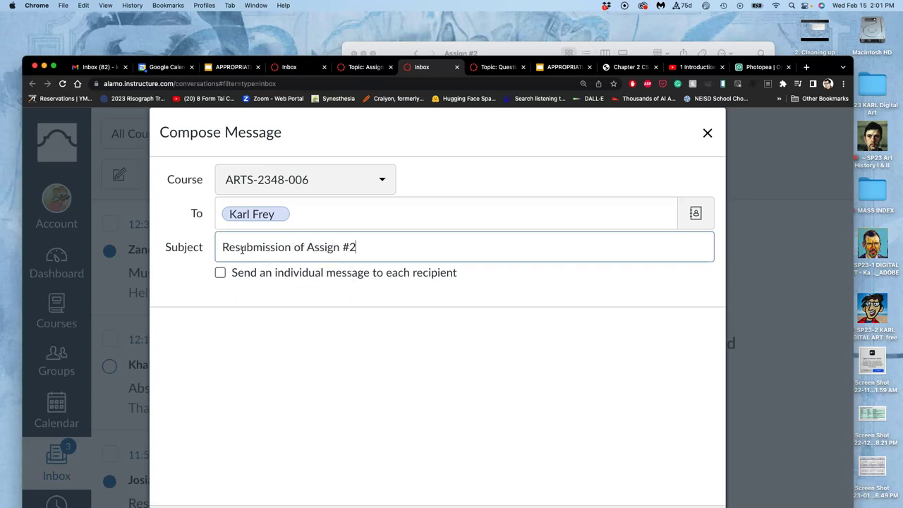
left_click(341, 250)
left_click_drag(361, 247, 197, 247)
key("super+c")
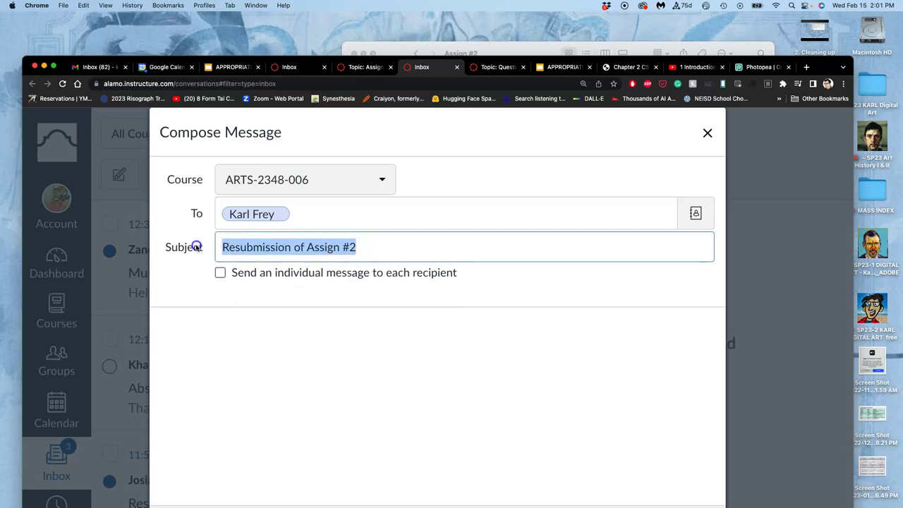
left_click(198, 343)
key("super+v")
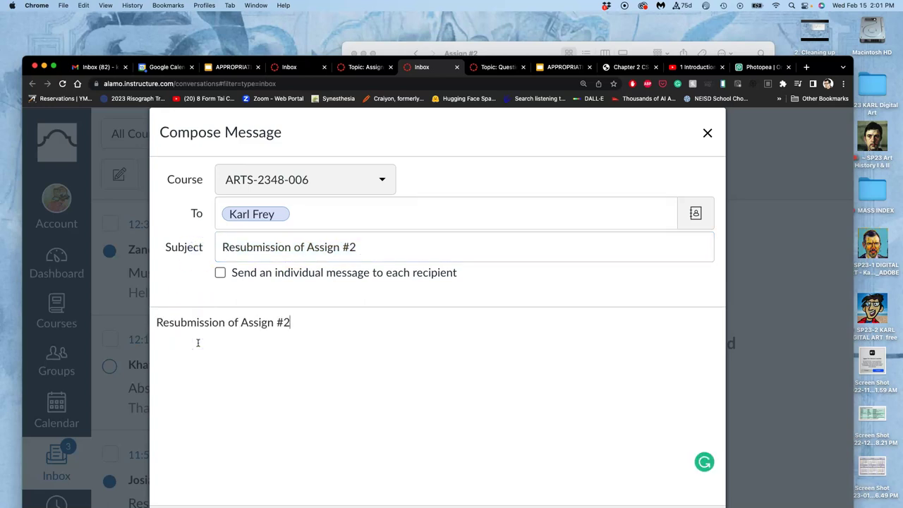
scroll(459, 353, "down", 2)
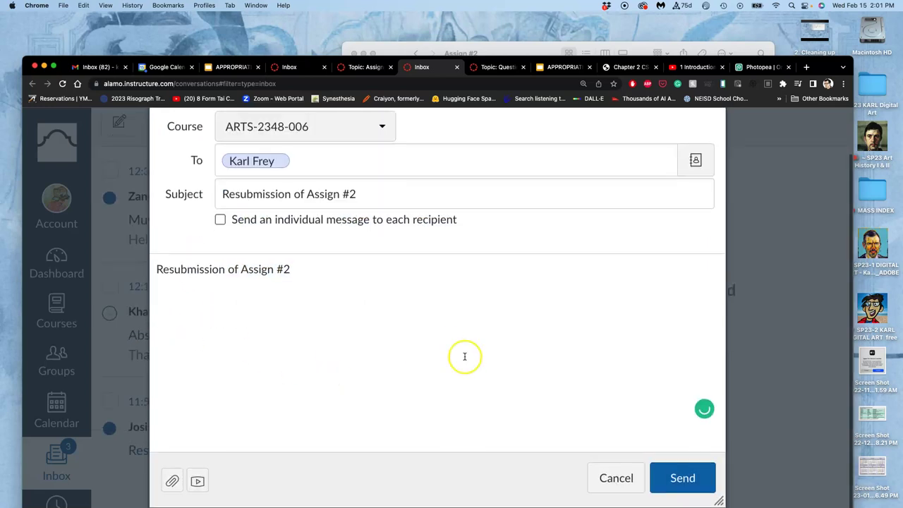
left_click(668, 478)
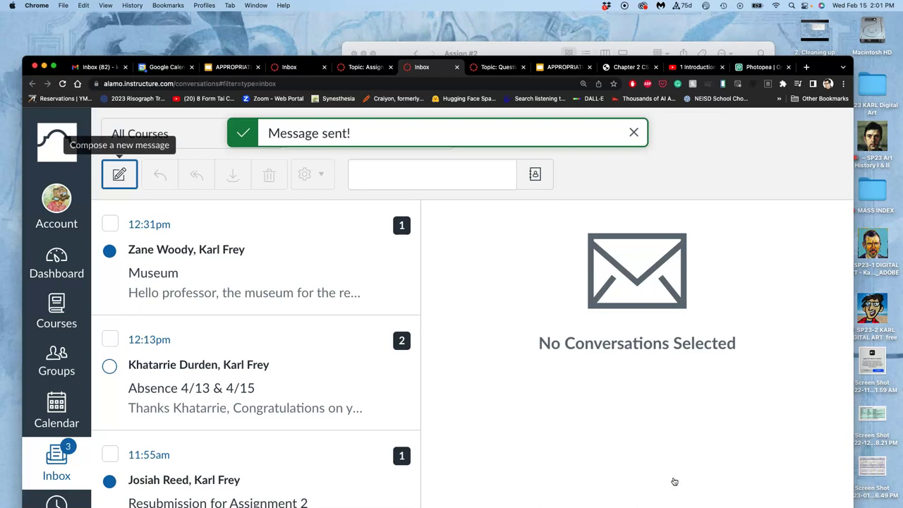
Go back to the Topic: Assign discussion and scroll to the Resubmission creature image
scroll(250, 373, "down", 5)
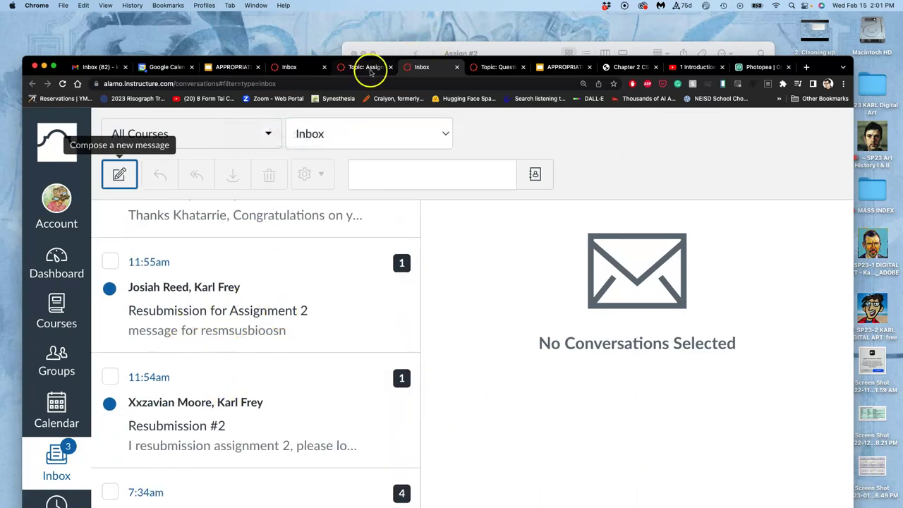
left_click(363, 67)
scroll(605, 229, "down", 5)
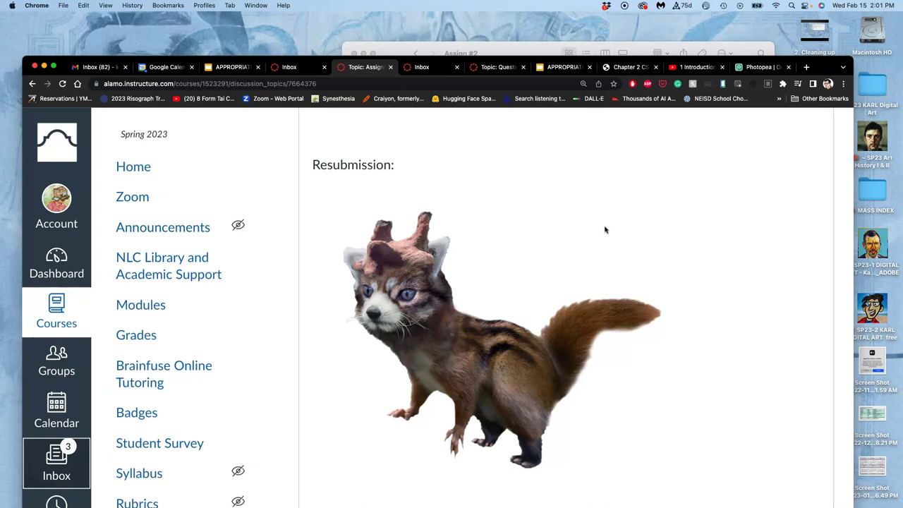
scroll(604, 229, "down", 3)
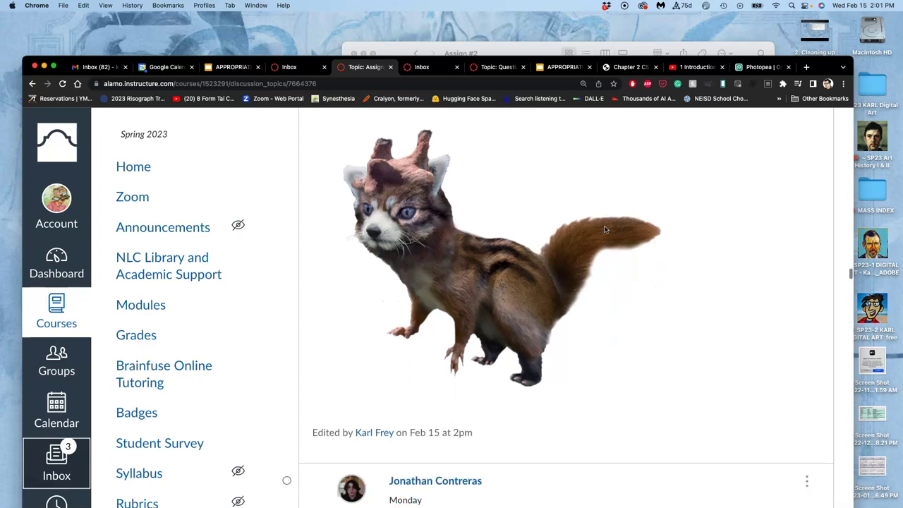
scroll(605, 229, "up", 4)
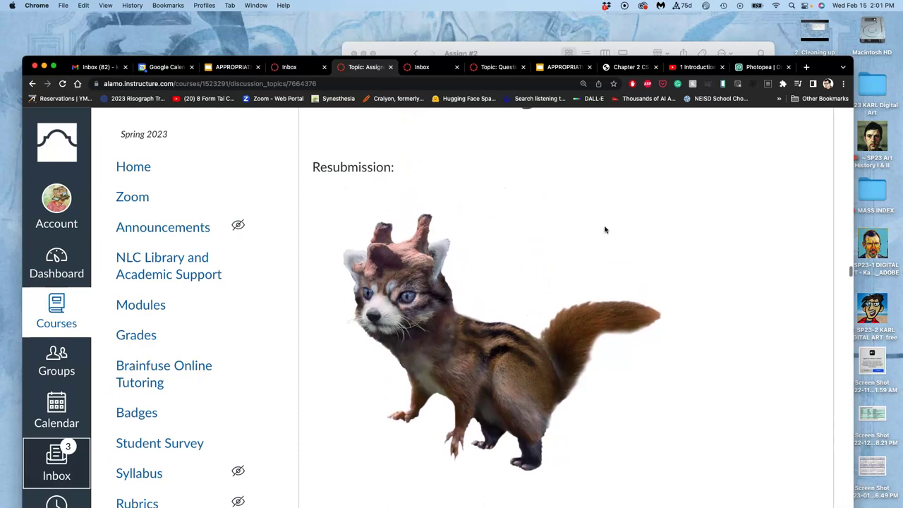
scroll(558, 258, "up", 8)
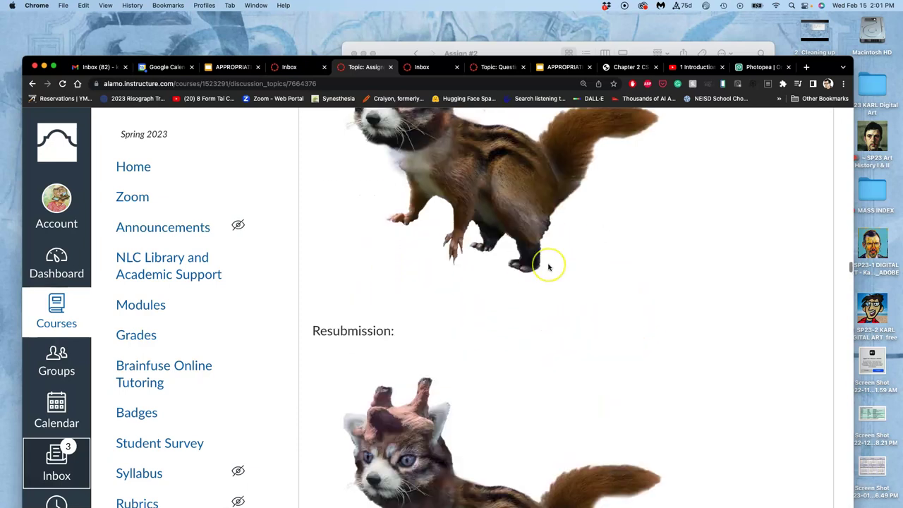
scroll(546, 264, "down", 9)
scroll(549, 268, "up", 9)
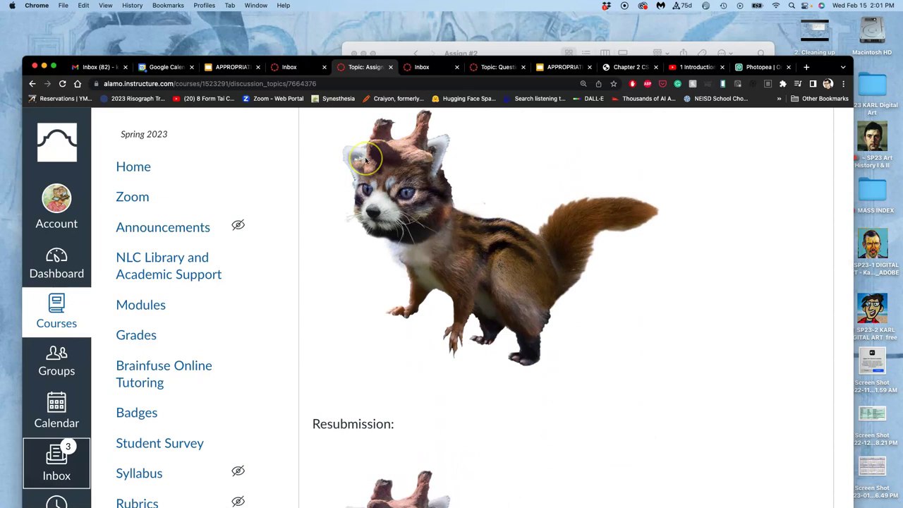
Zoom the discussion page to 300%, inspect the creature image, then set it to 250%
scroll(366, 161, "up", 5)
key("super+equal")
key("super+equal")
key("super+equal")
key("super+equal")
key("super+equal")
key("super+equal")
key("super+equal")
scroll(366, 161, "down", 3)
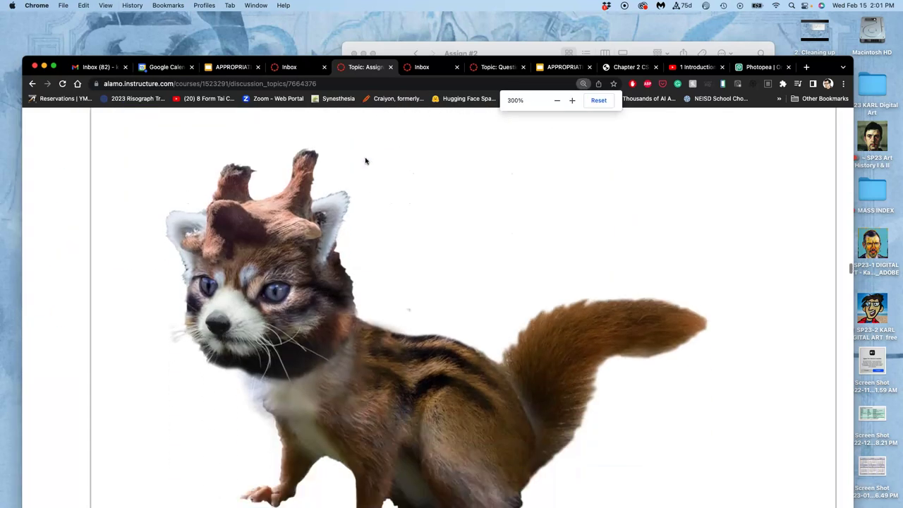
scroll(366, 161, "down", 1)
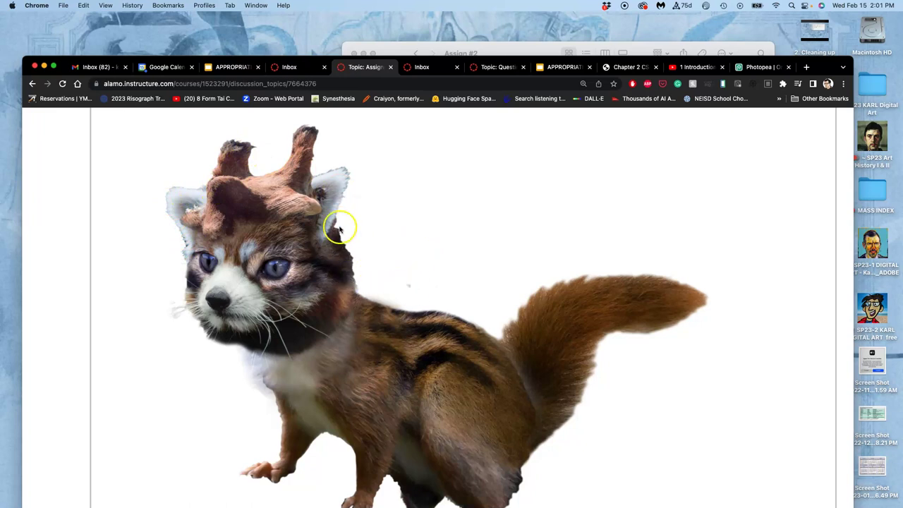
scroll(356, 304, "down", 3)
scroll(357, 303, "up", 3)
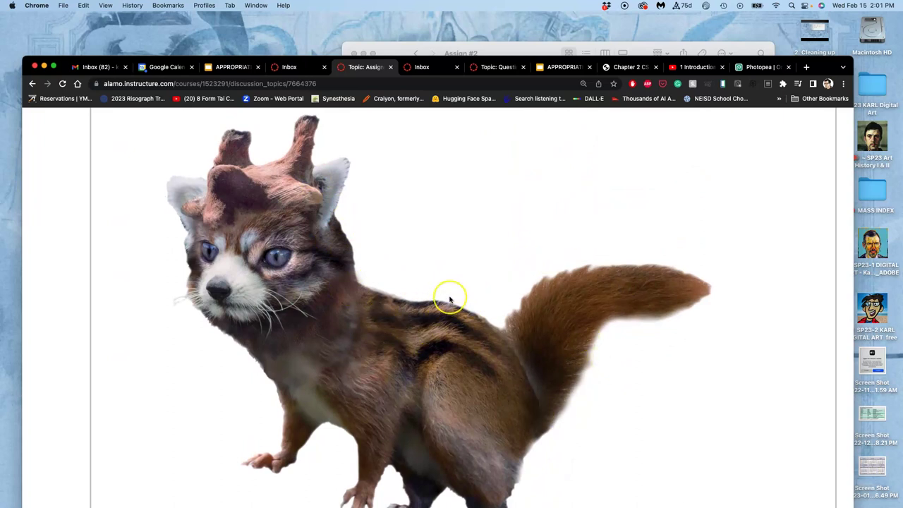
scroll(450, 300, "down", 1)
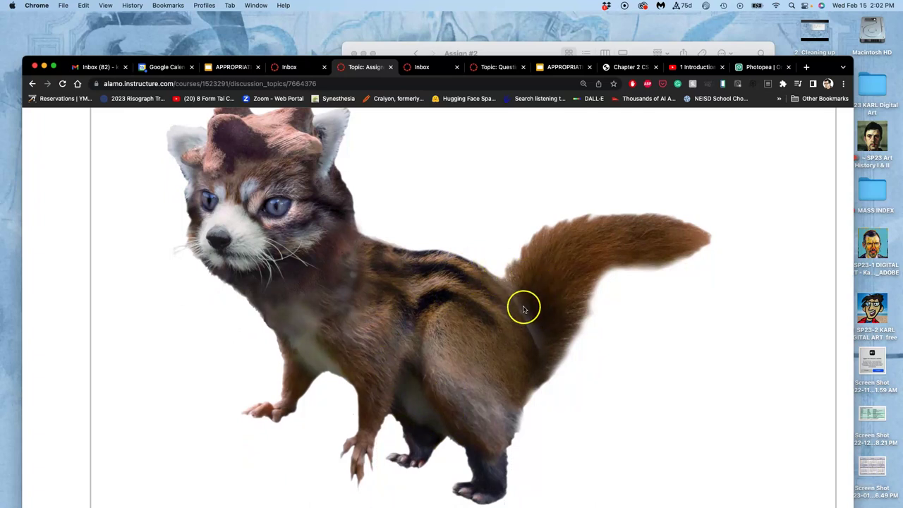
key("super+equal")
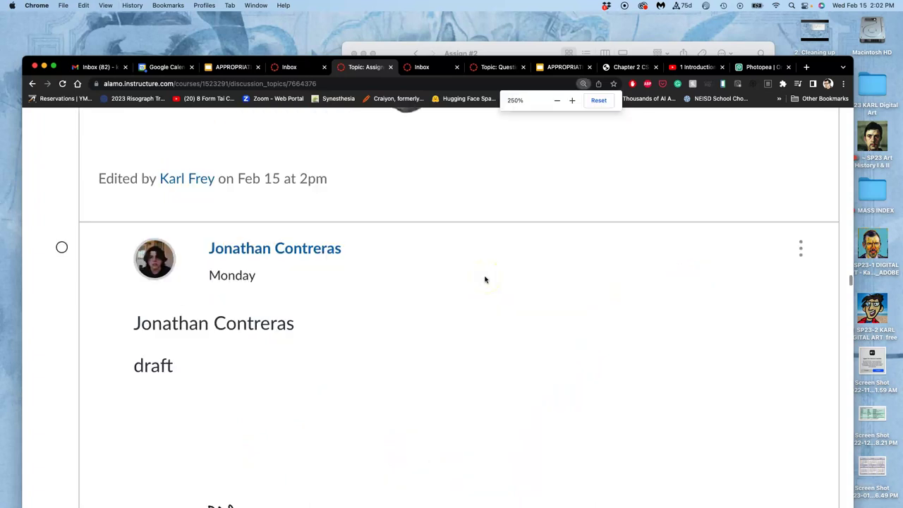
scroll(485, 280, "up", 5)
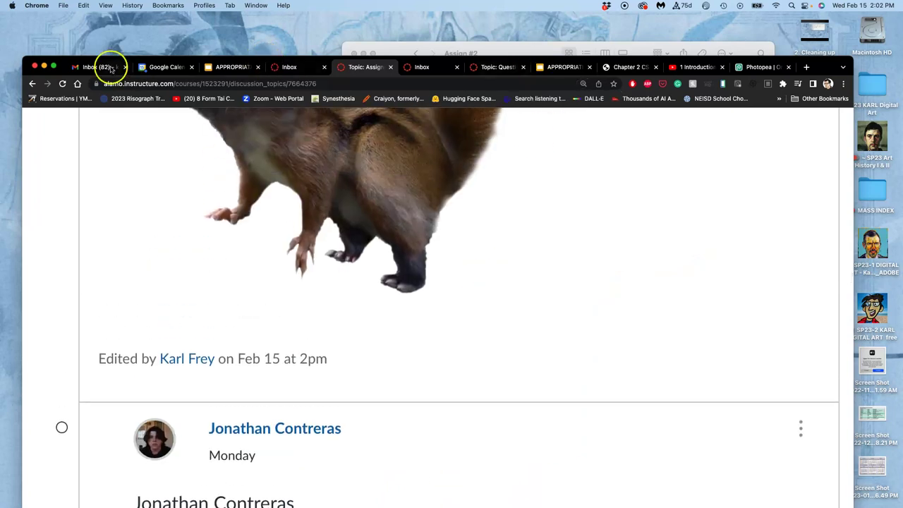
Minimize the browser and open SP-23-2 Assignment #1 Sketch.psd from the Assign #1 folder
left_click(44, 67)
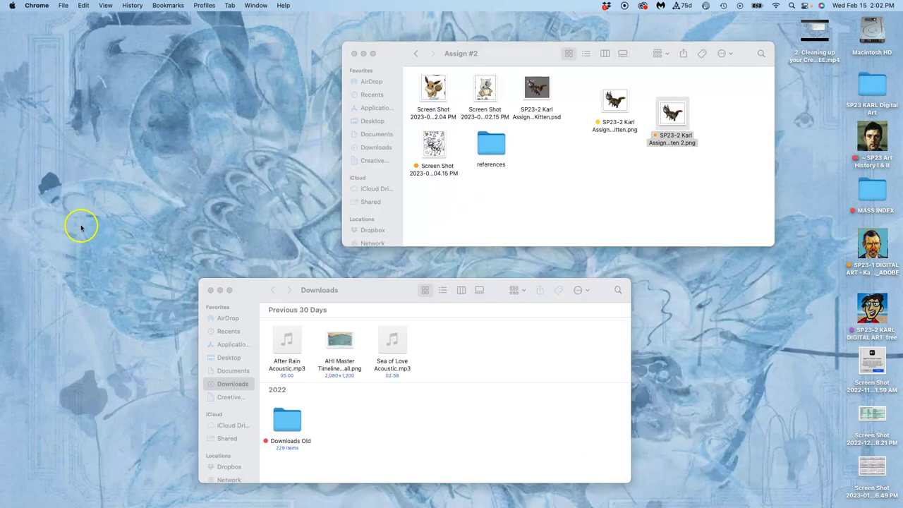
left_click(591, 193)
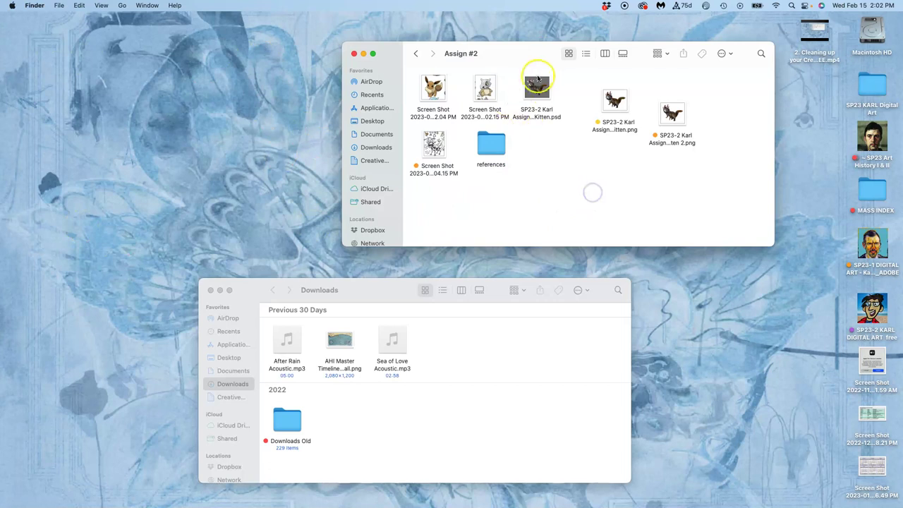
left_click(417, 53)
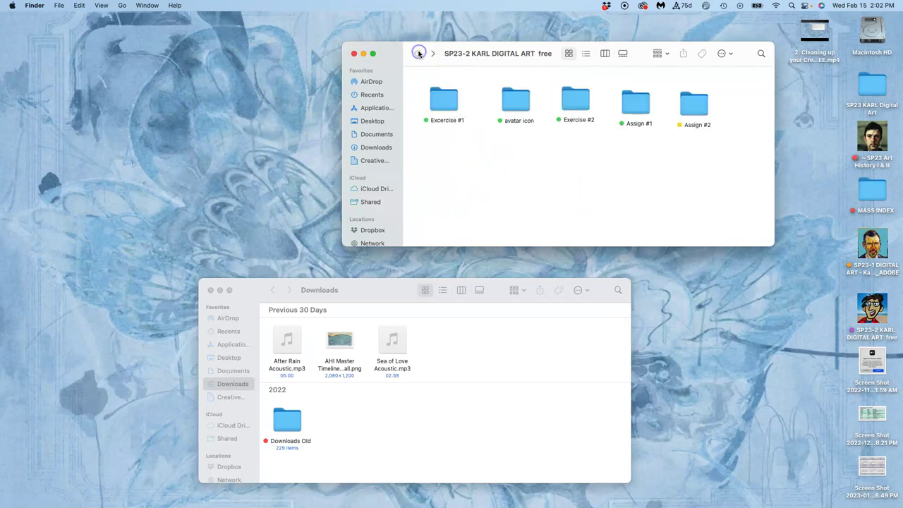
double_click(634, 103)
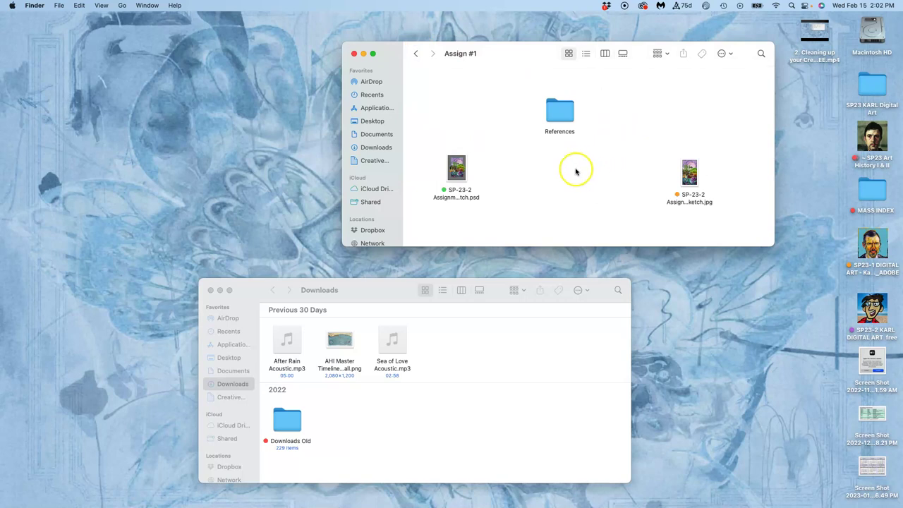
double_click(452, 172)
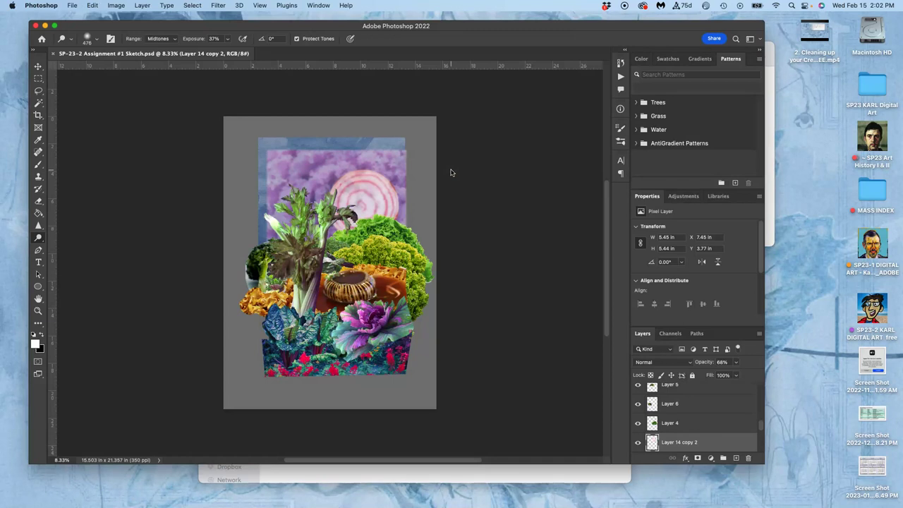
Zoom in and place a horizontal guide near the canvas top and a vertical guide at the left
key("super+plus")
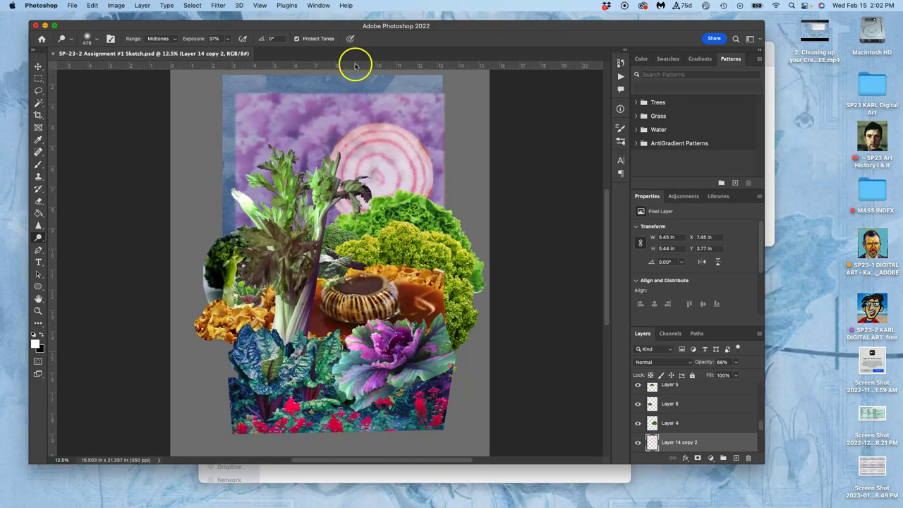
left_click_drag(355, 65, 353, 94)
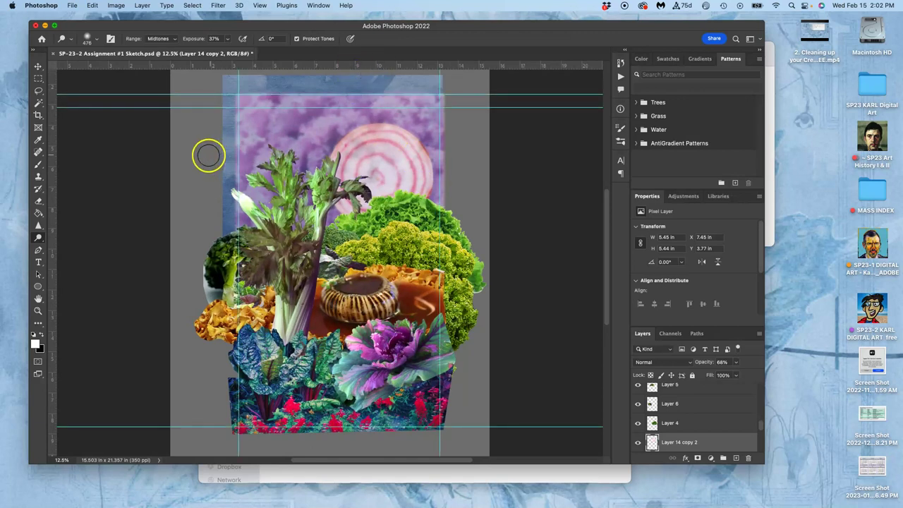
left_click_drag(205, 156, 240, 181)
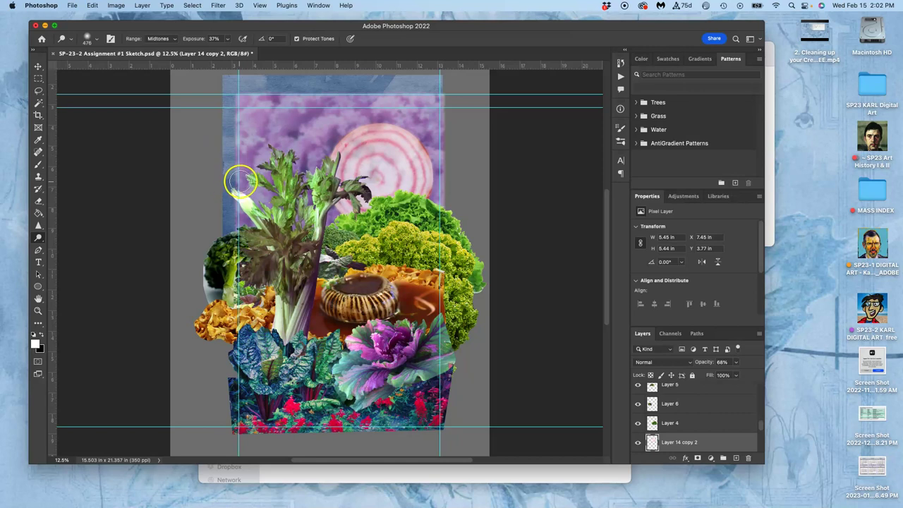
left_click(39, 65)
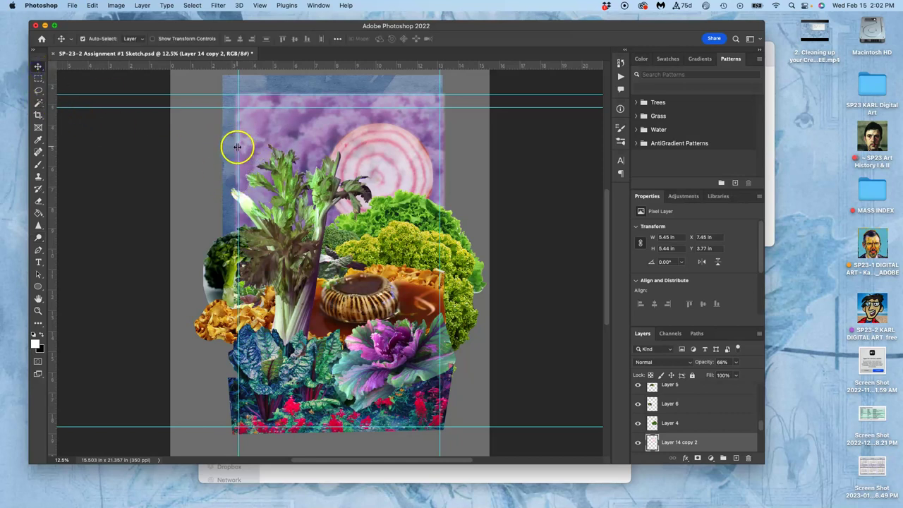
left_click_drag(237, 147, 238, 146)
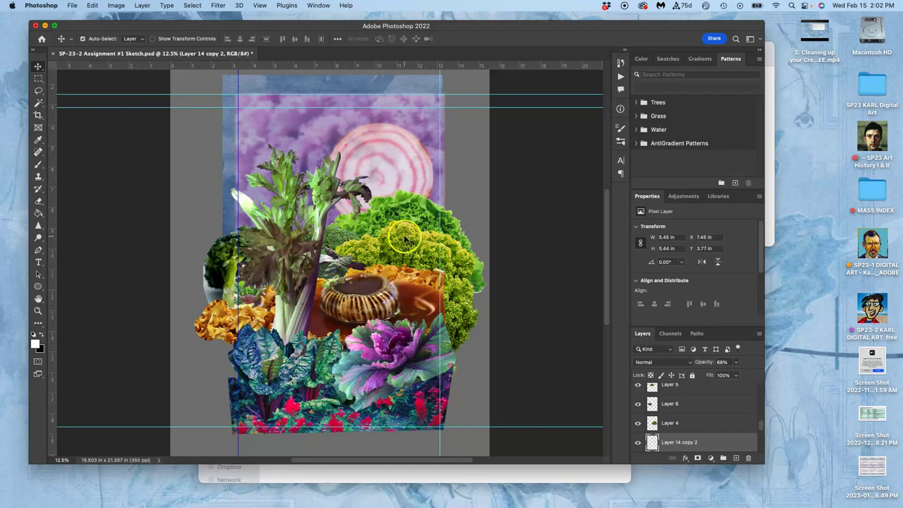
Crop the collage inward from the top-left corner, right side and bottom edge, and apply it
left_click(38, 115)
scroll(247, 137, "up", 5)
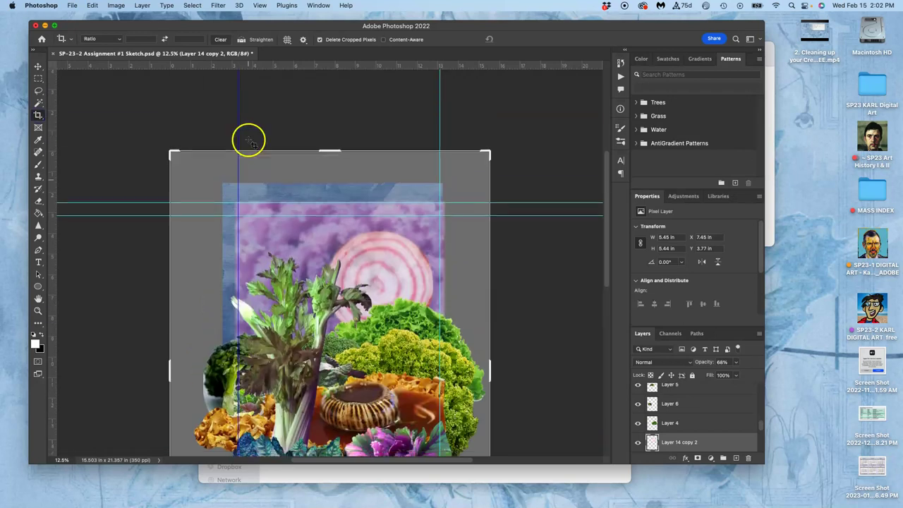
left_click_drag(172, 156, 203, 189)
scroll(300, 233, "down", 6)
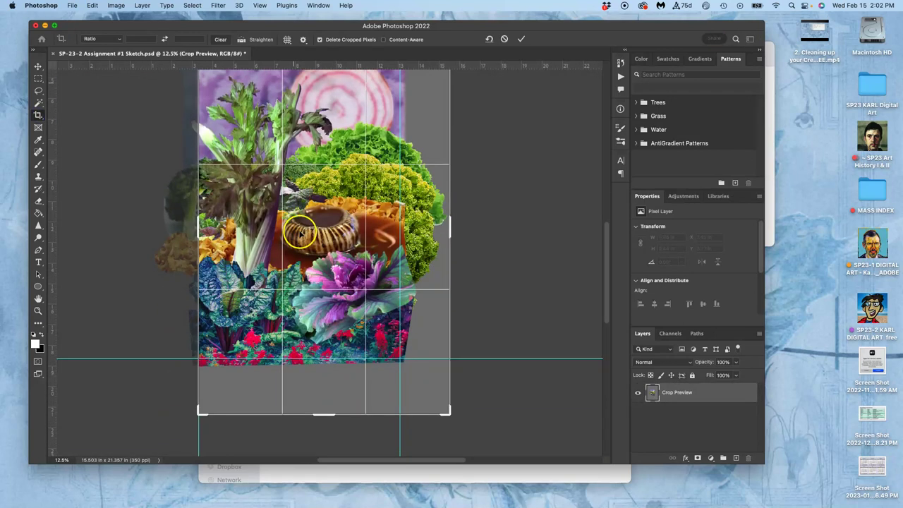
left_click_drag(452, 227, 426, 227)
left_click_drag(321, 412, 321, 388)
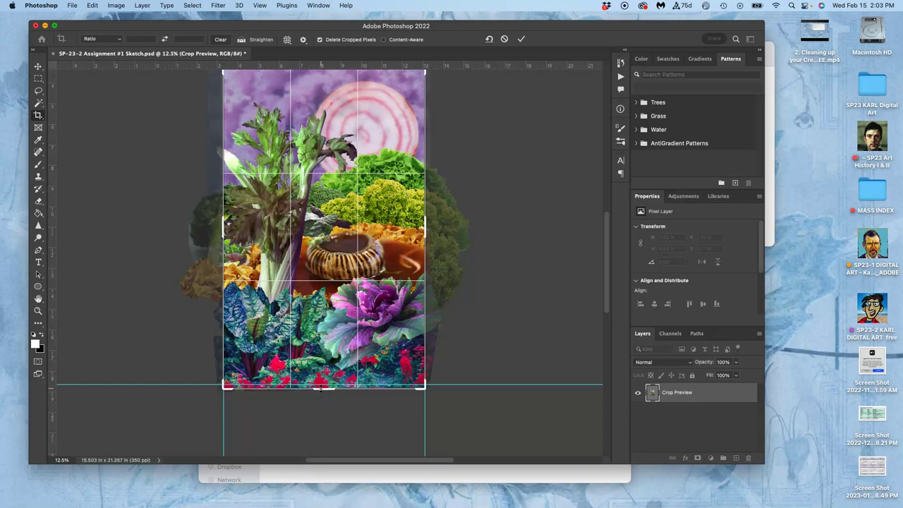
key("Return")
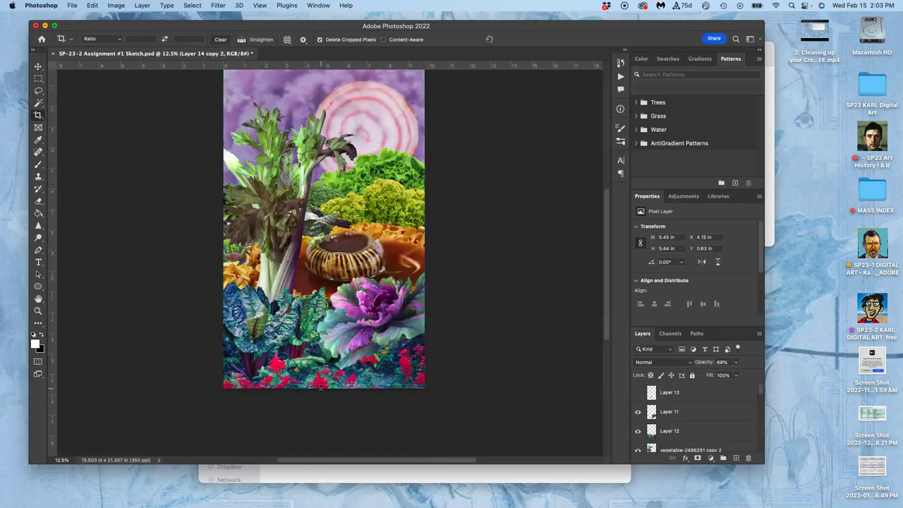
Save the cropped sketch to the Desktop under a Proving Ground #1 name, then close it
left_click(319, 298)
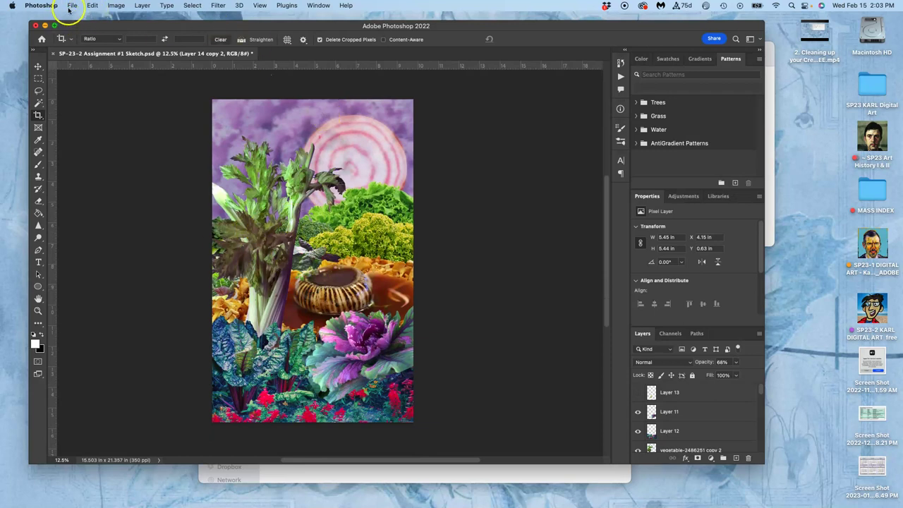
left_click(72, 6)
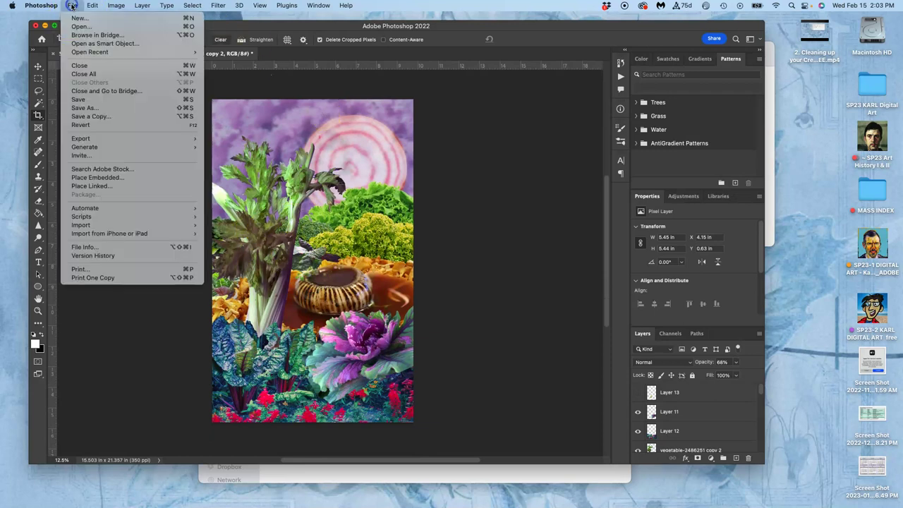
left_click(86, 108)
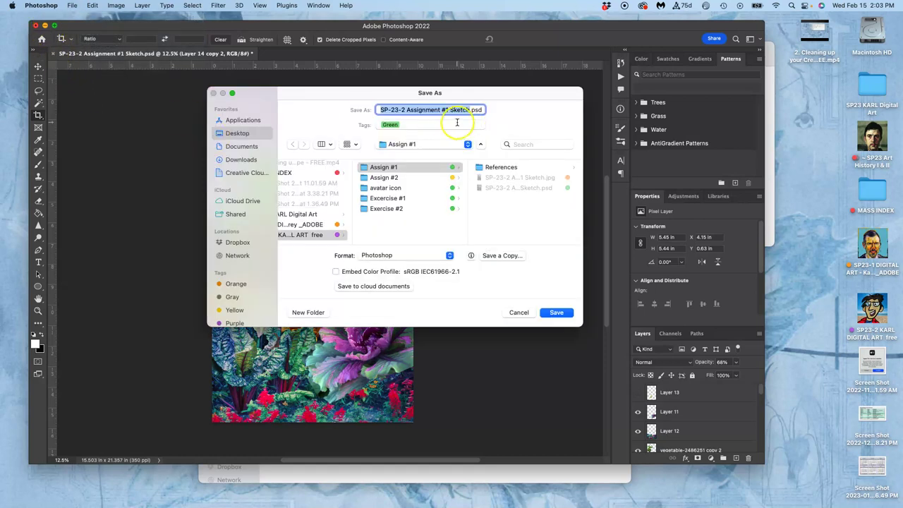
left_click(407, 110)
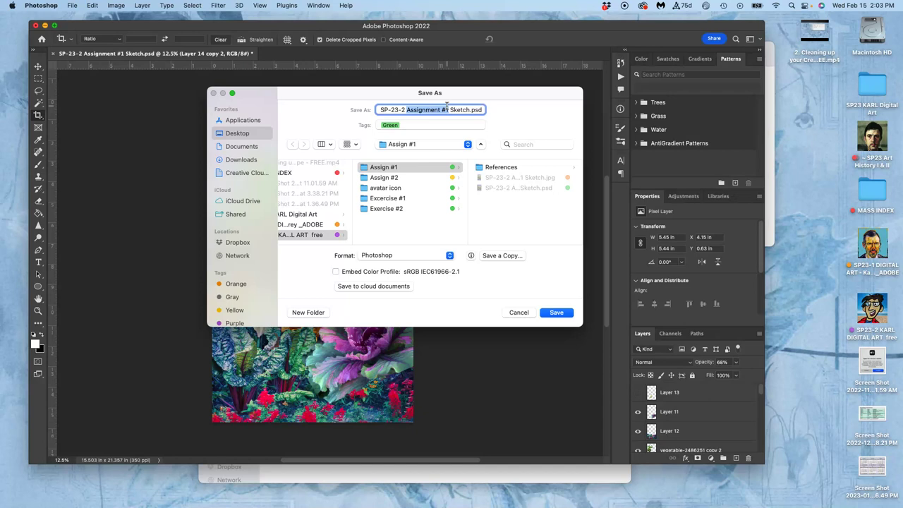
type("Proving Ground")
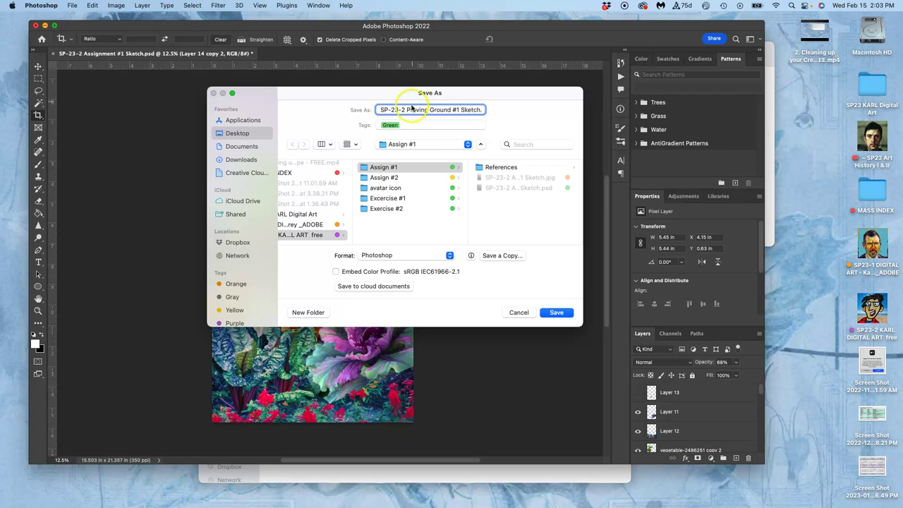
type("Karl")
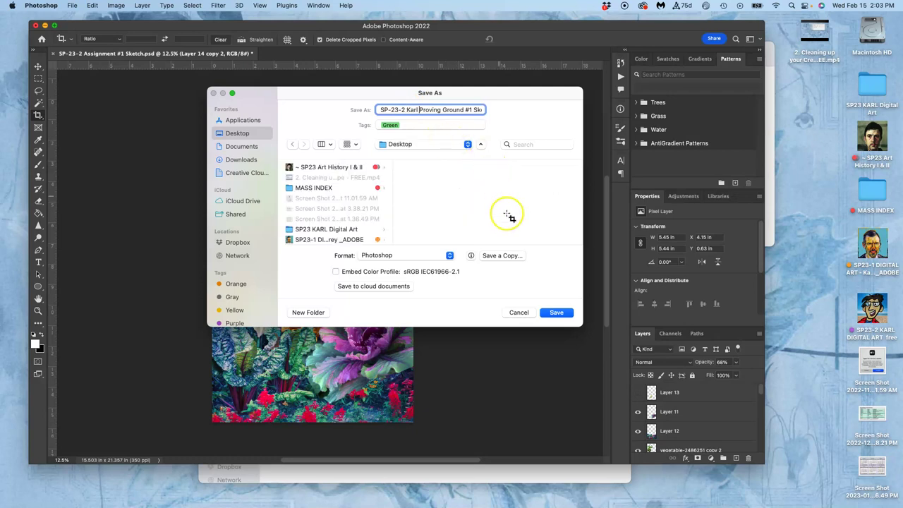
left_click(547, 313)
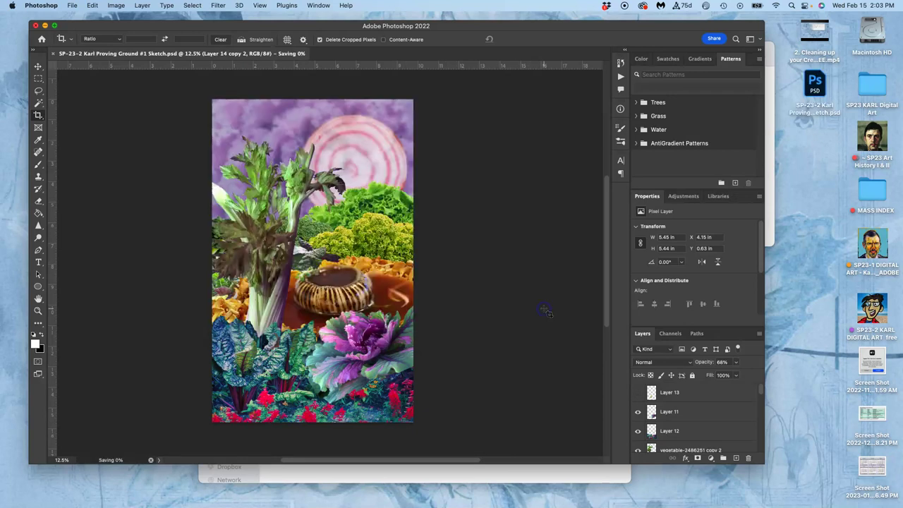
left_click(36, 26)
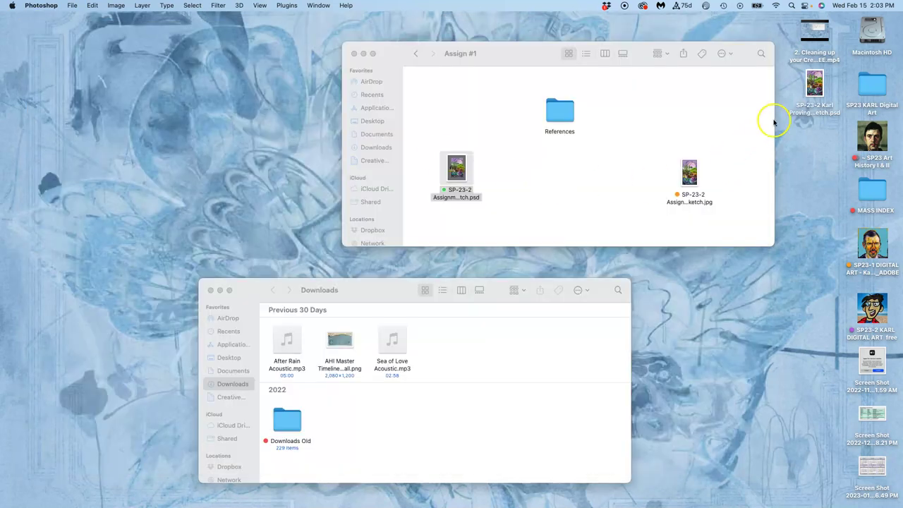
Create a 'Proving Ground #1' folder in the course folder and tag it yellow
left_click(669, 141)
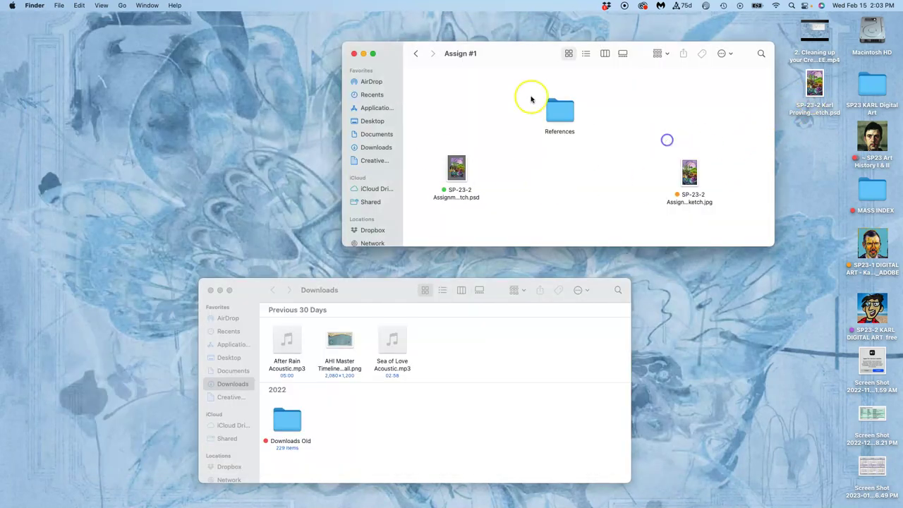
left_click(417, 54)
right_click(538, 172)
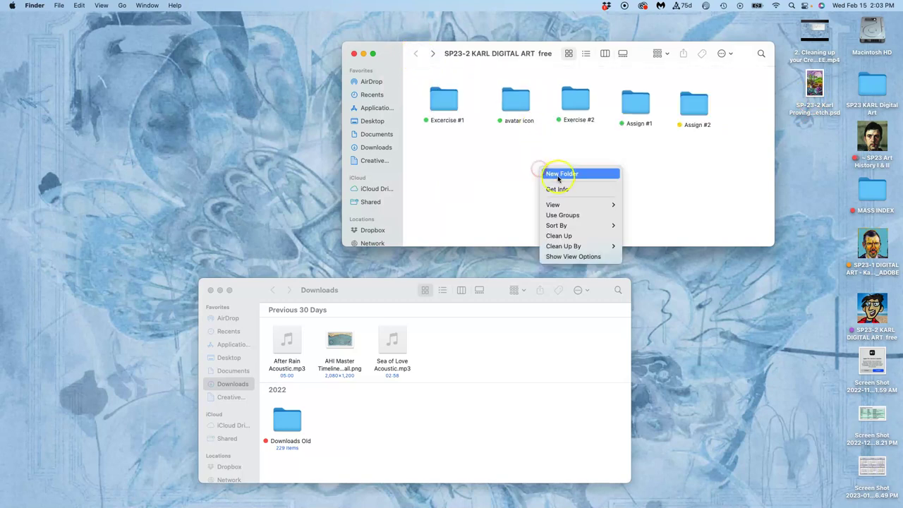
left_click(558, 178)
type("Proving Ground")
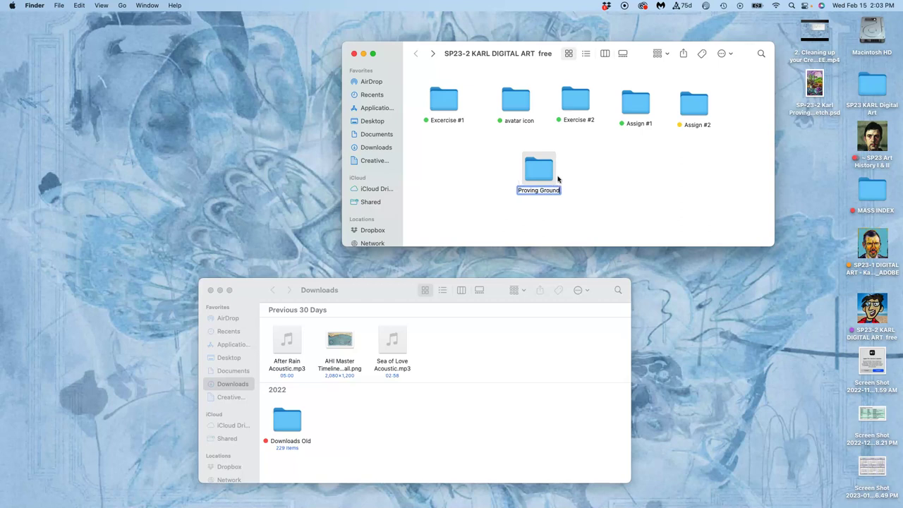
type(" #1")
left_click(626, 163)
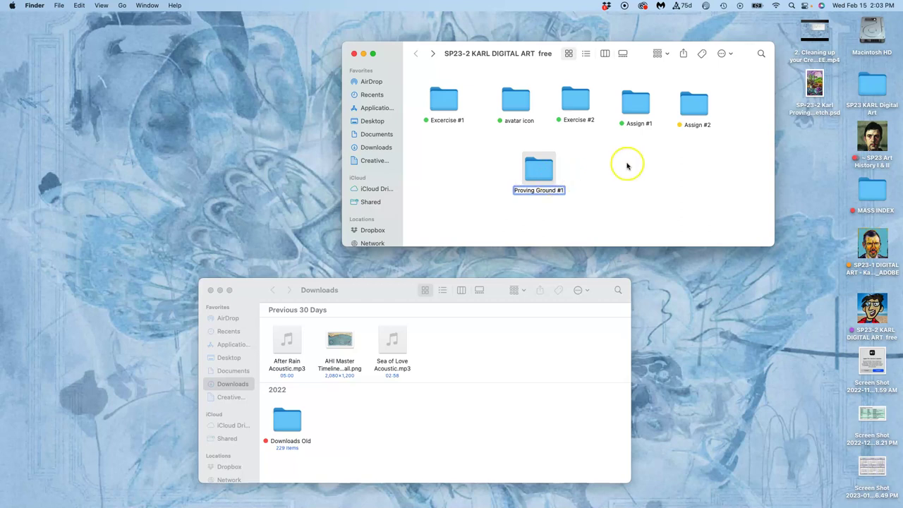
left_click(542, 163)
right_click(547, 170)
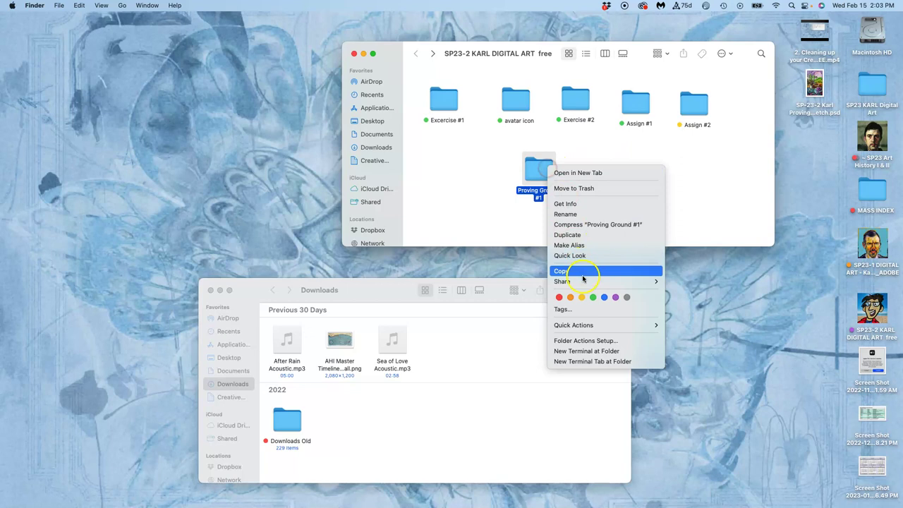
left_click(581, 297)
Tag the Assign #2 folder green and move the Desktop sketch PSD into Proving Ground #1
left_click(611, 169)
left_click(693, 106)
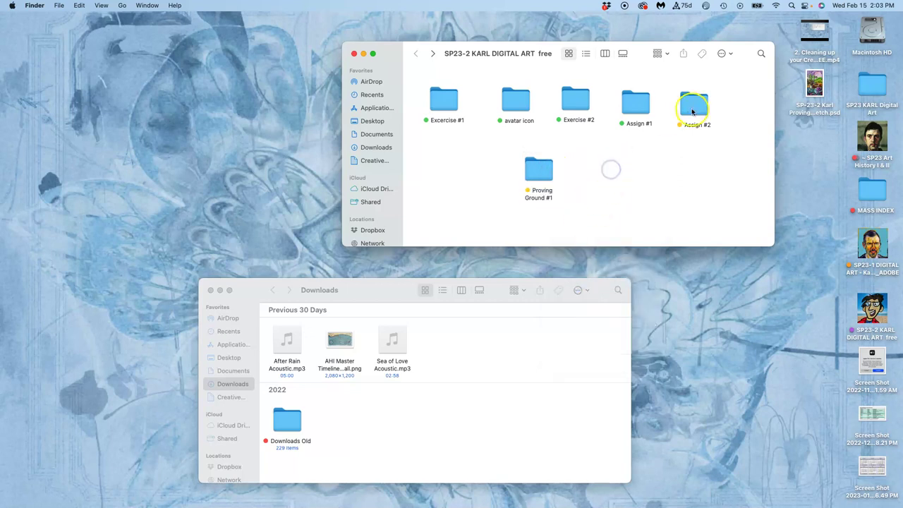
right_click(692, 111)
left_click(738, 236)
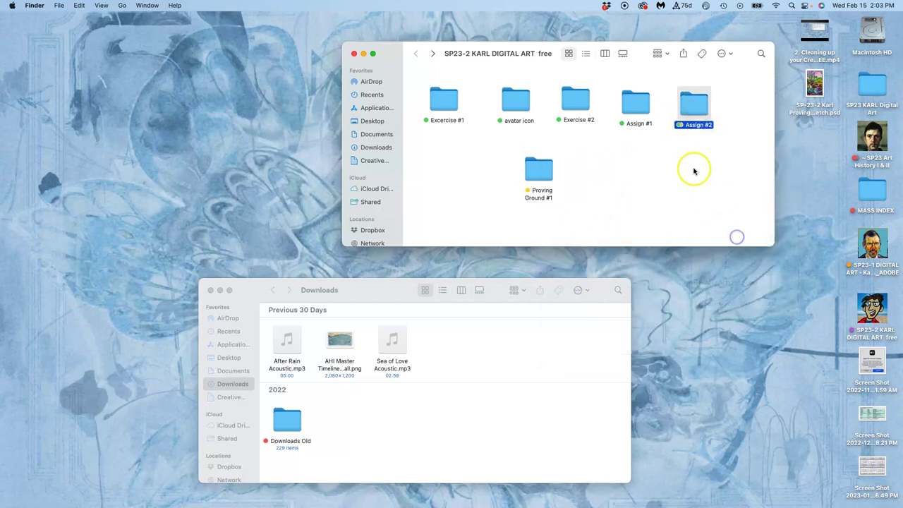
left_click(693, 169)
left_click_drag(805, 94, 530, 176)
double_click(532, 174)
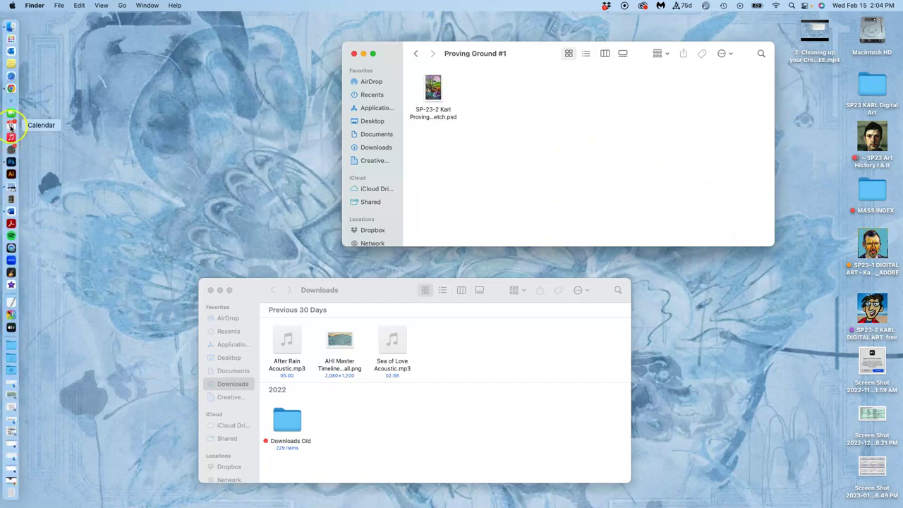
Return to Photopea, cancel closing the creature document, and save it with File > Save
left_click(11, 90)
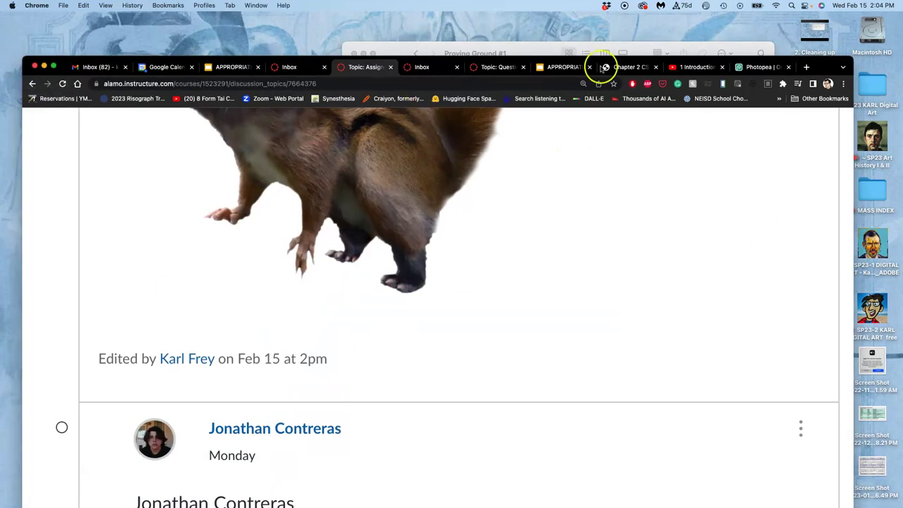
left_click(769, 68)
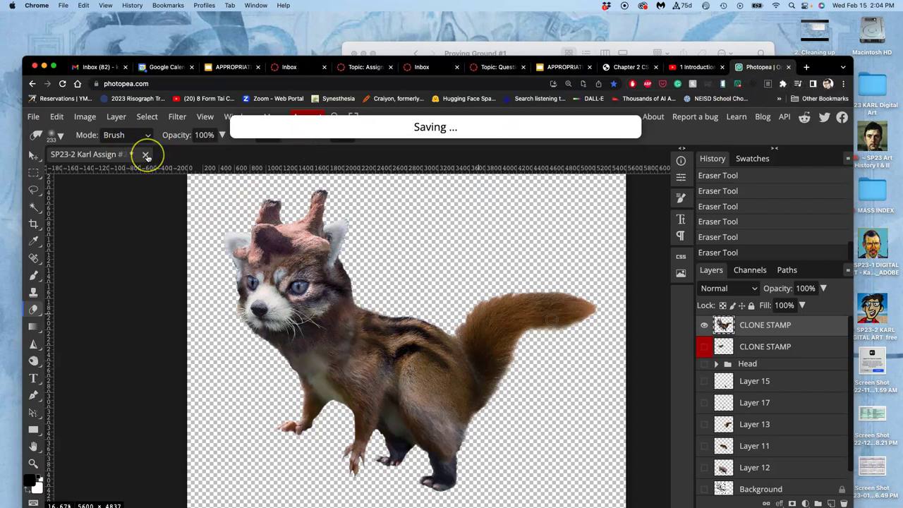
left_click(146, 155)
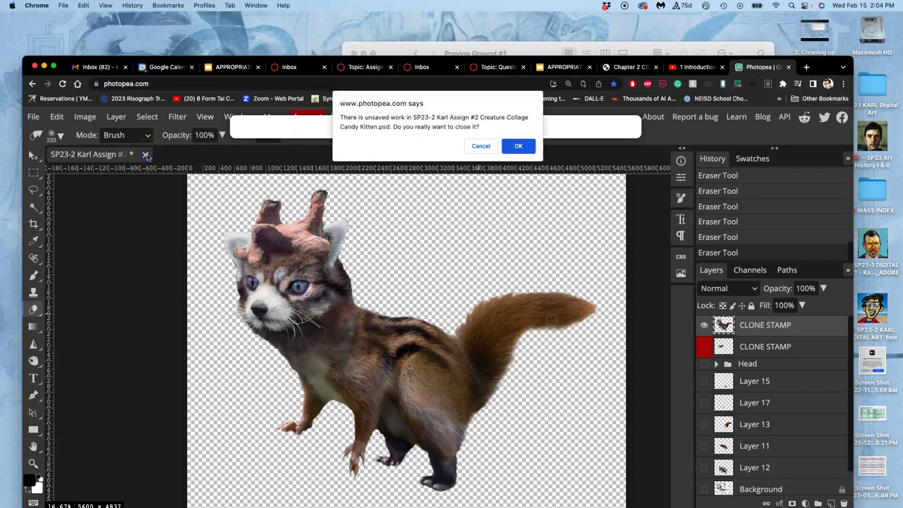
left_click(481, 146)
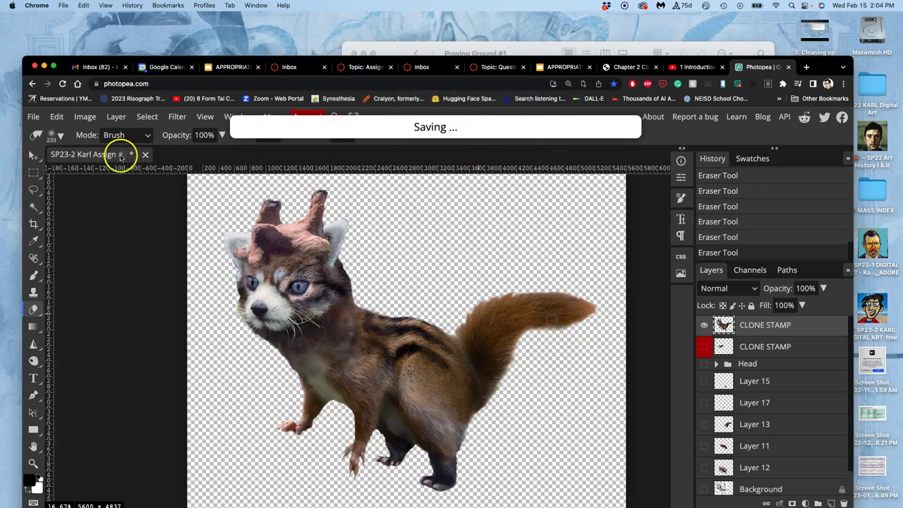
left_click(33, 117)
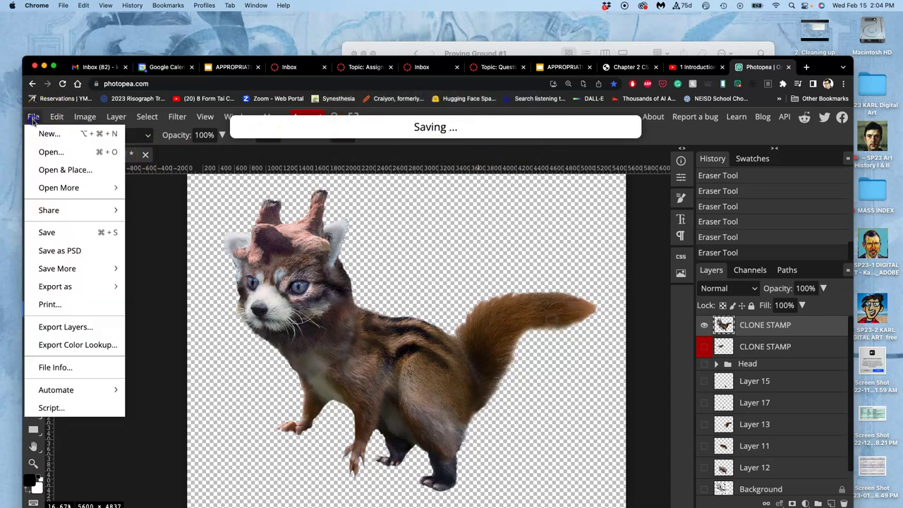
left_click(47, 234)
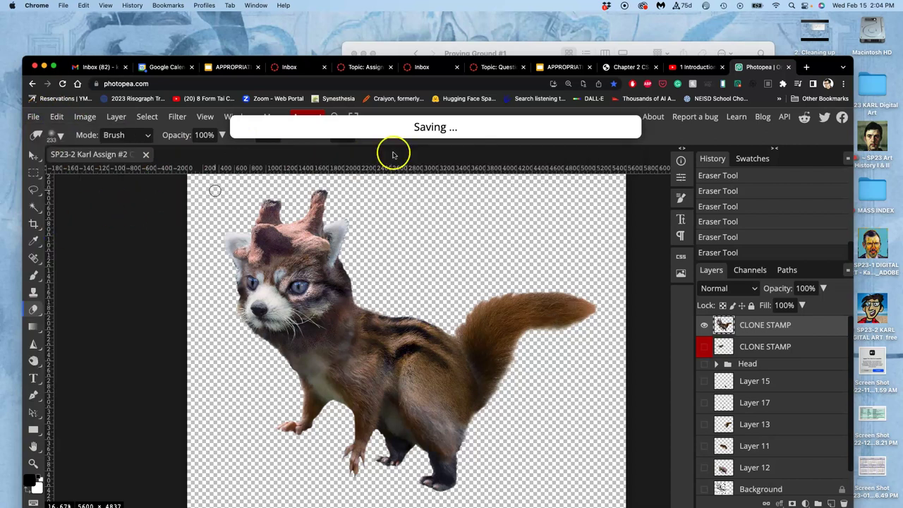
Open photopea.com in a new tab and drop the Proving Ground #1 collage PSD into it
left_click(808, 67)
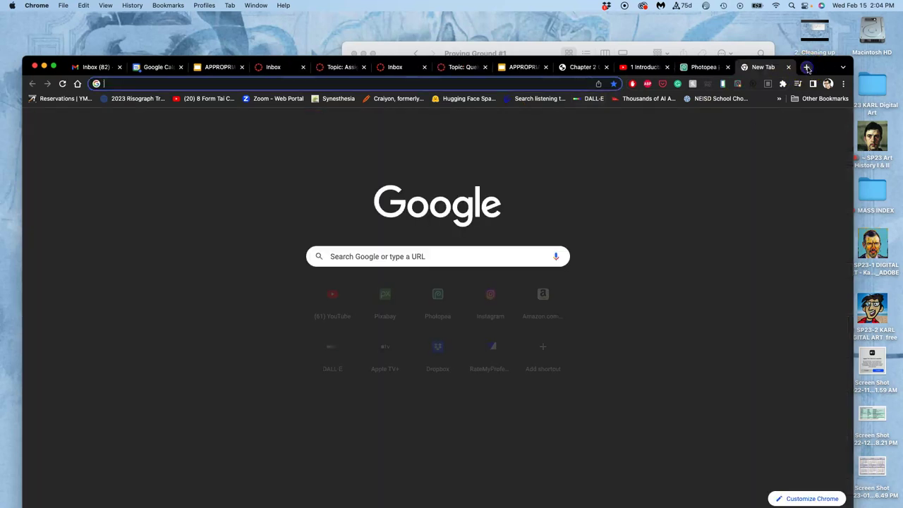
type("photopea")
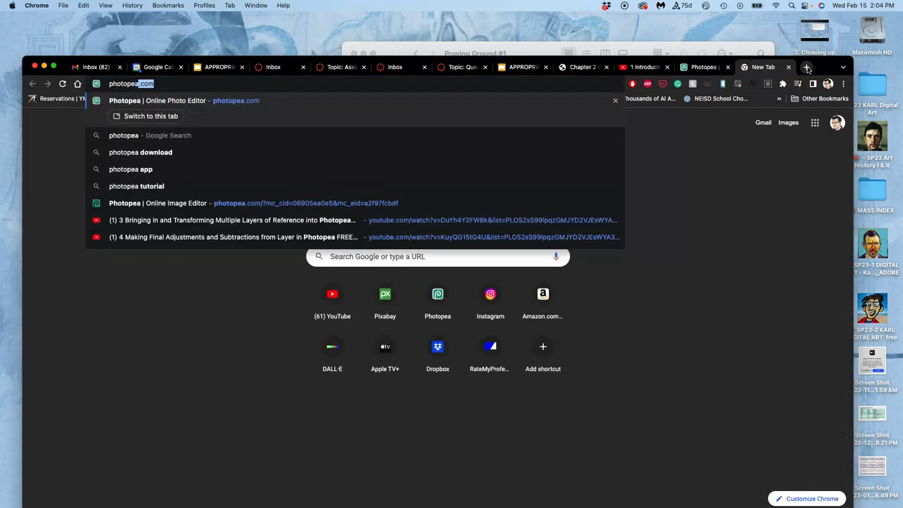
key("Return")
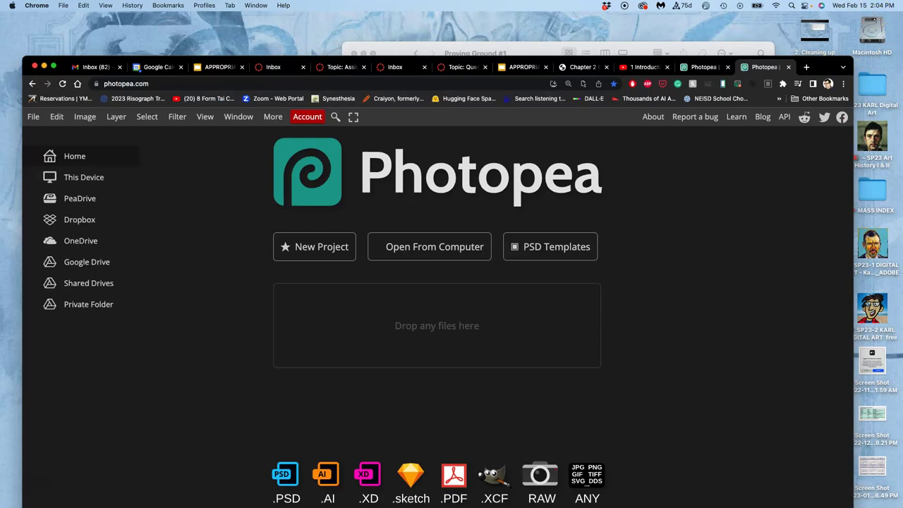
left_click(762, 45)
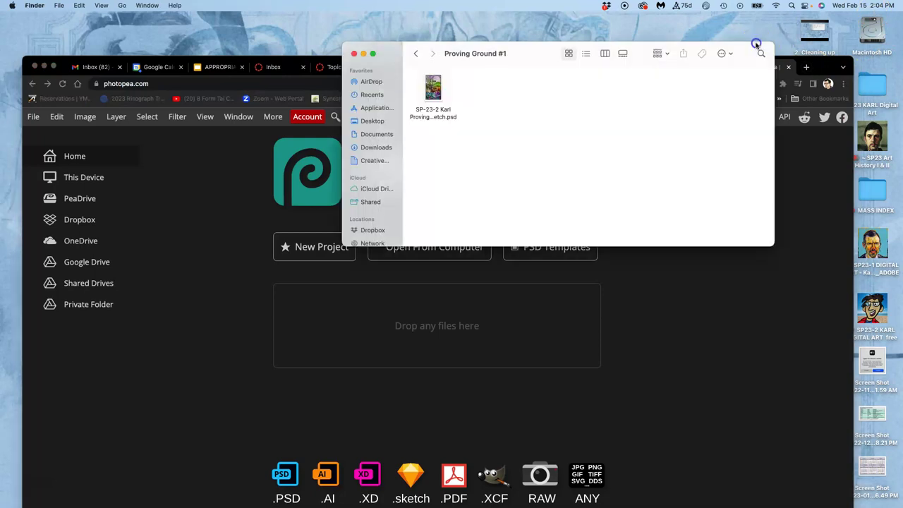
left_click(433, 88)
left_click_drag(435, 90, 434, 326)
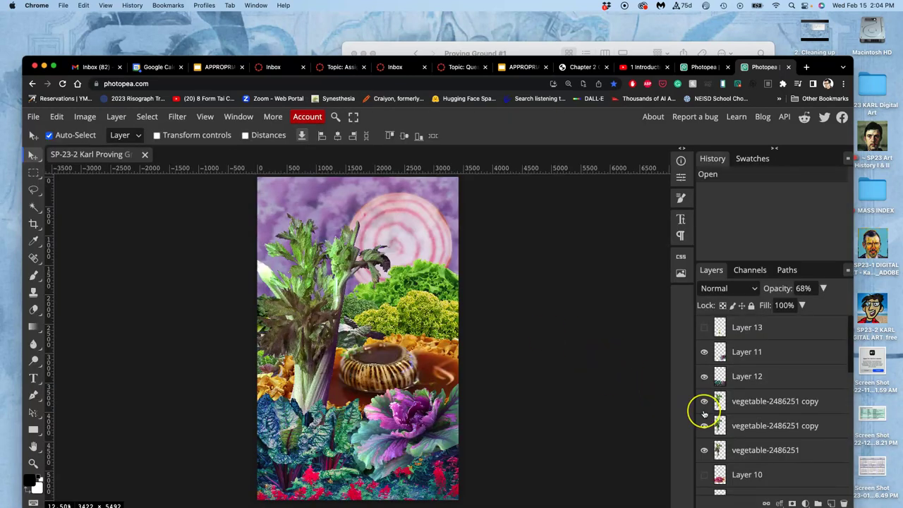
Leave Layer 10 hidden in the vegetable collage and dismiss the download notice
scroll(699, 411, "down", 3)
left_click(705, 408)
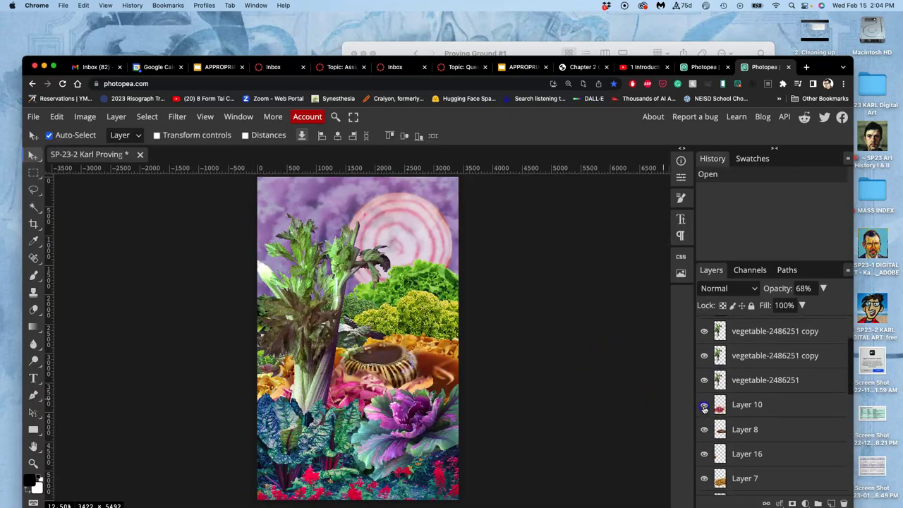
left_click(704, 408)
left_click(704, 408)
left_click(704, 408)
scroll(501, 379, "down", 2)
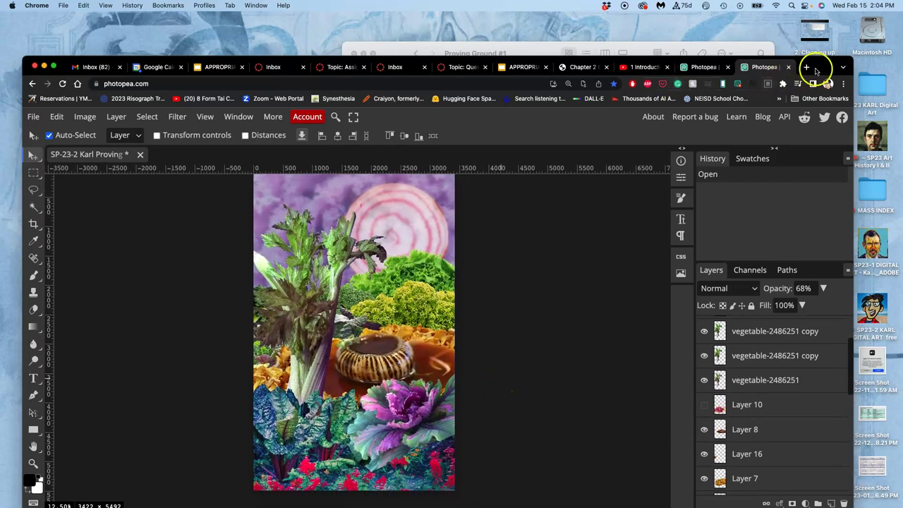
left_click_drag(816, 71, 810, 34)
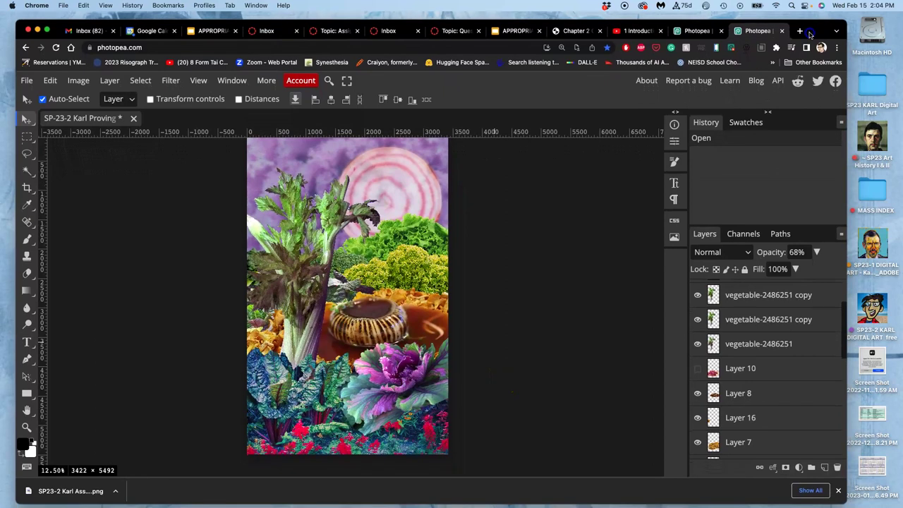
scroll(505, 298, "up", 2)
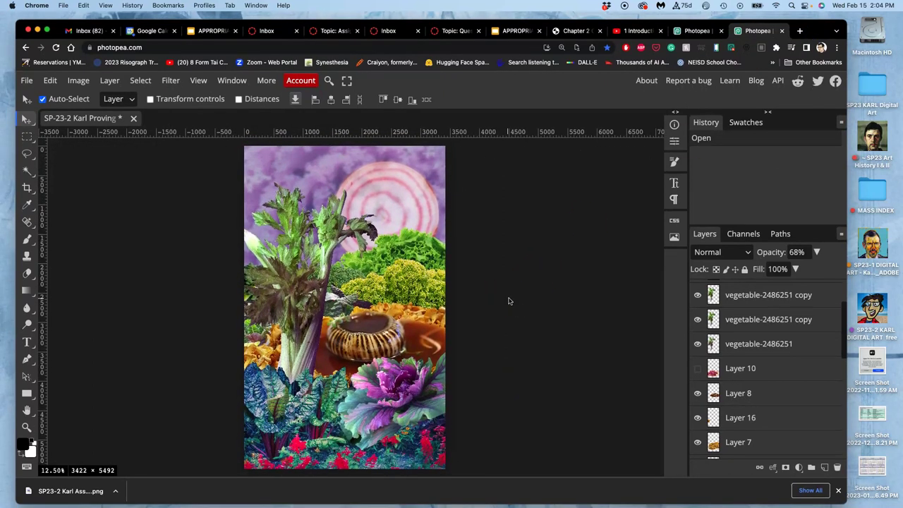
left_click(839, 490)
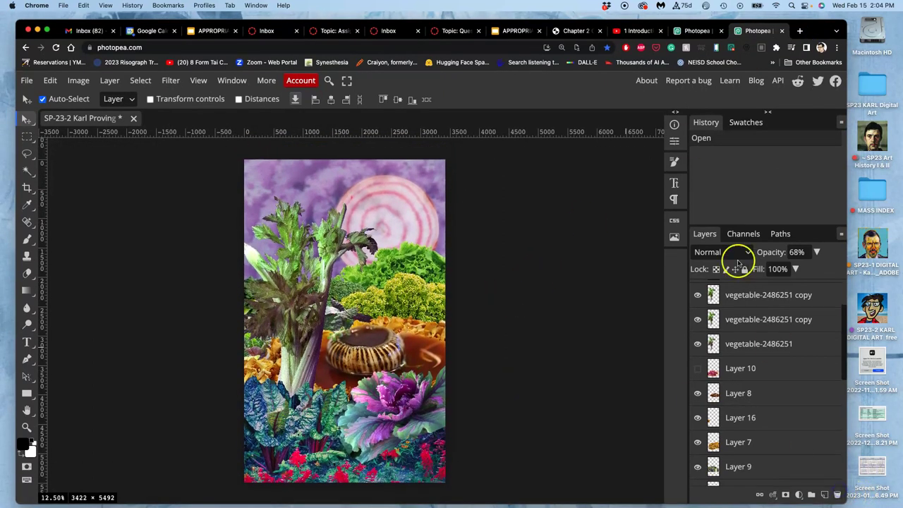
left_click(697, 31)
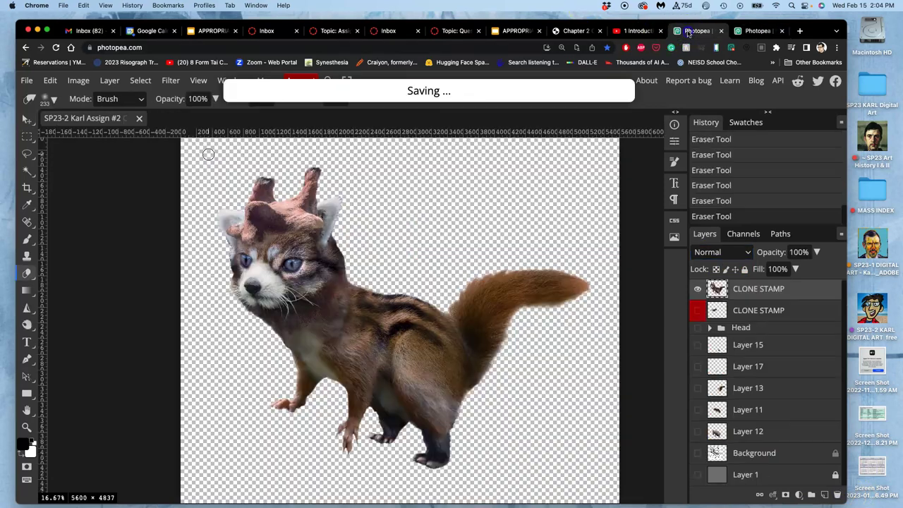
left_click(720, 31)
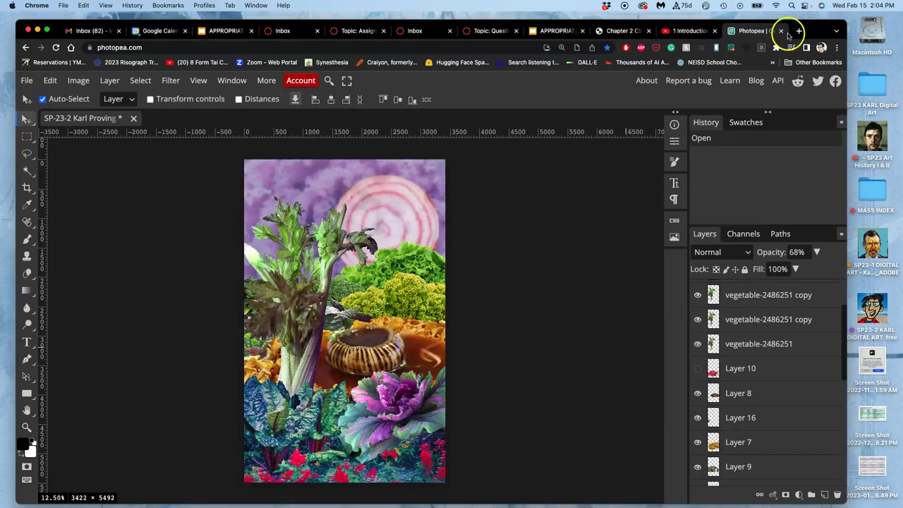
Drag the Candy Kitten 2 PNG from Finder's Assign #2 folder onto the vegetable collage at 61.11%
left_click_drag(821, 32, 829, 124)
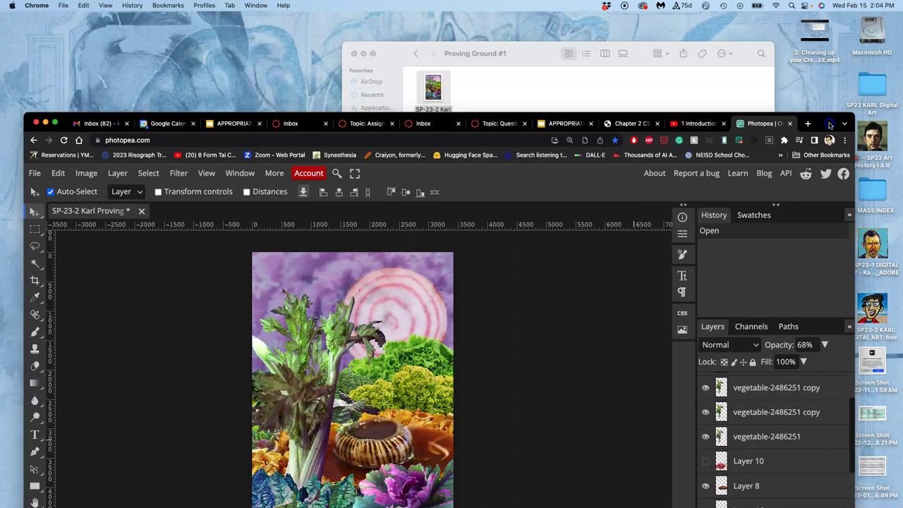
left_click(682, 87)
left_click(417, 56)
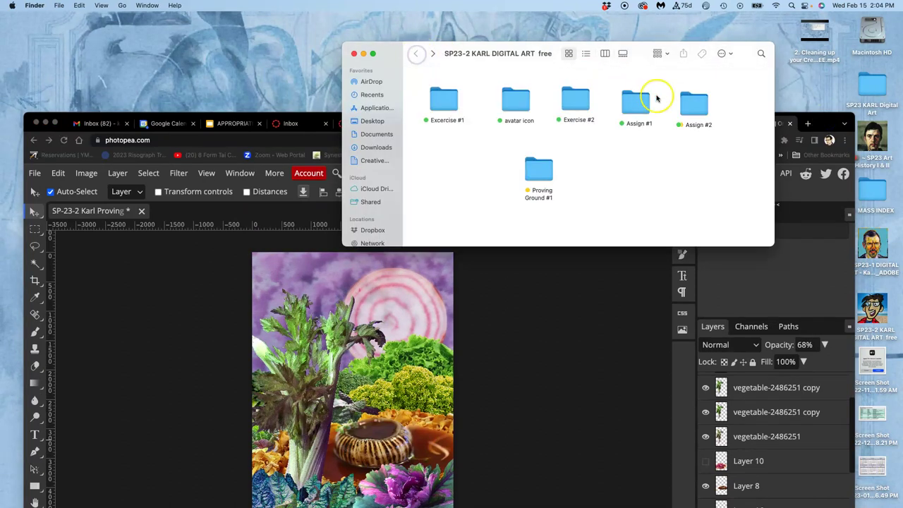
double_click(693, 101)
left_click(683, 124)
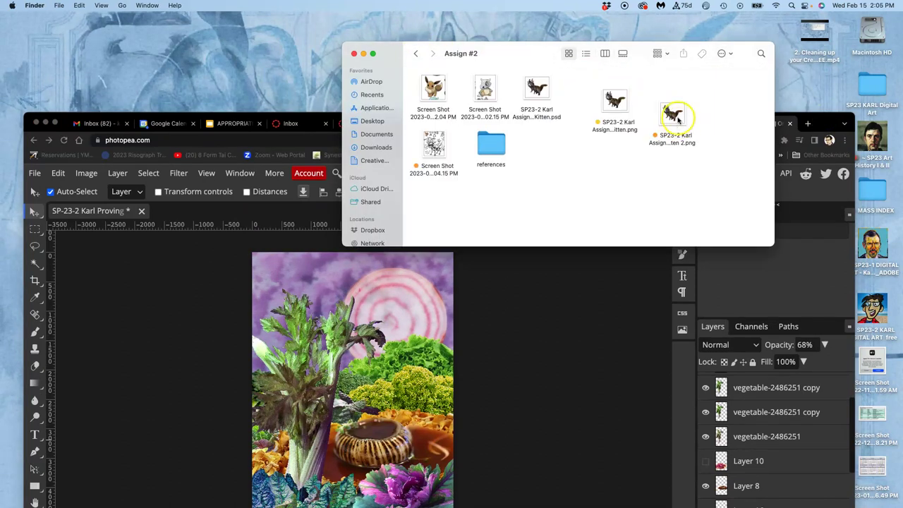
left_click_drag(674, 119, 377, 379)
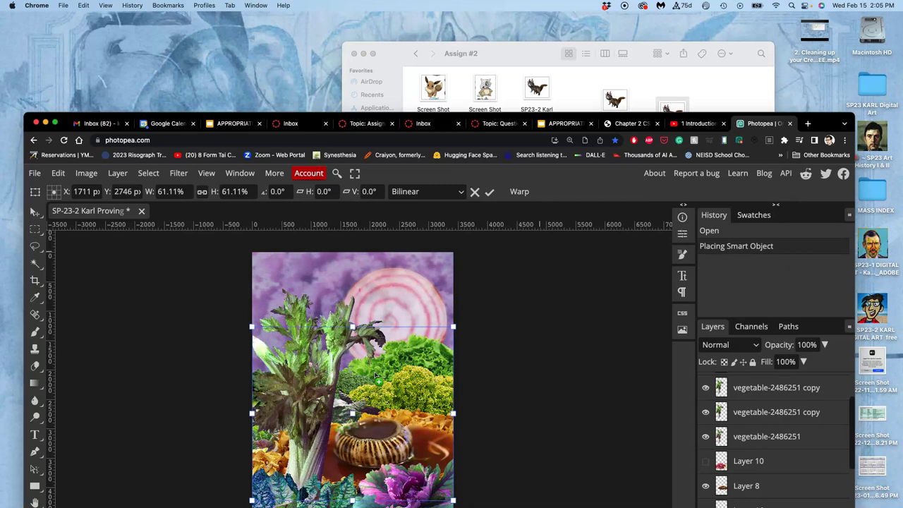
Commit the creature placement and move the Photopea tab into its own window
left_click(492, 192)
left_click_drag(767, 117, 750, 22)
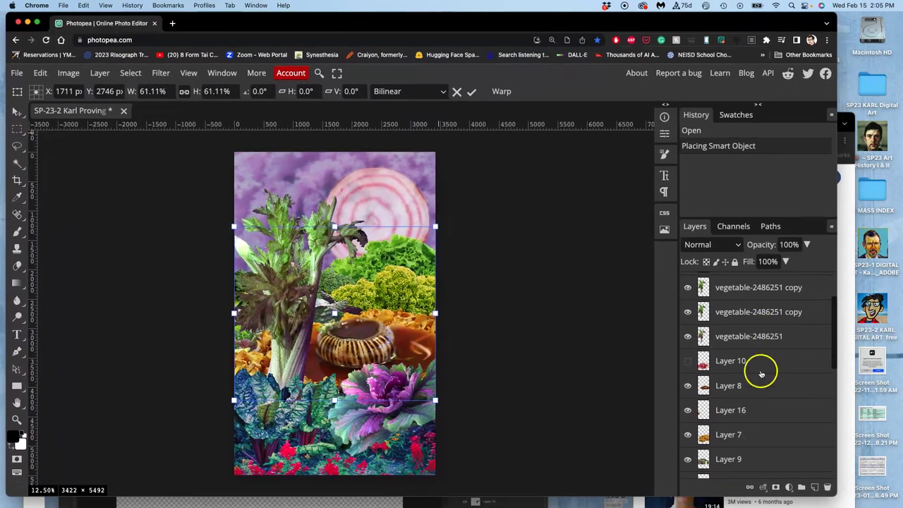
scroll(758, 396, "down", 7)
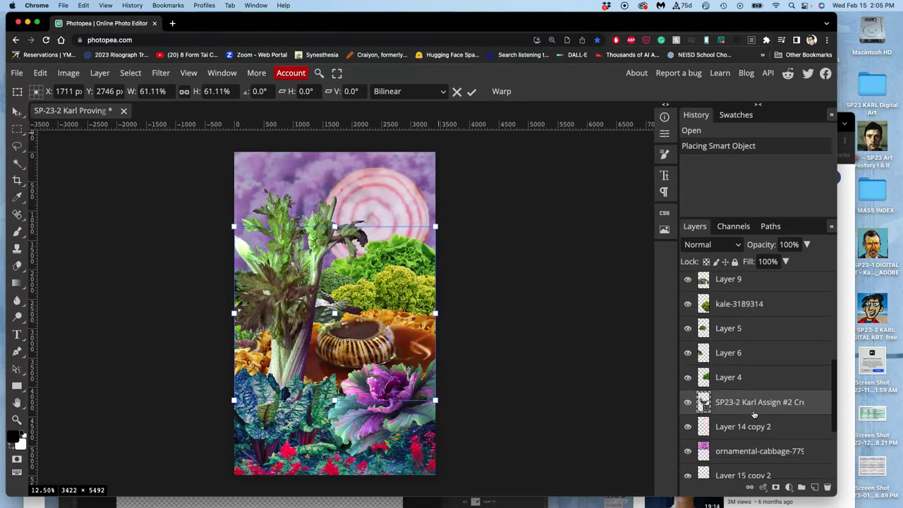
left_click_drag(750, 408, 746, 291)
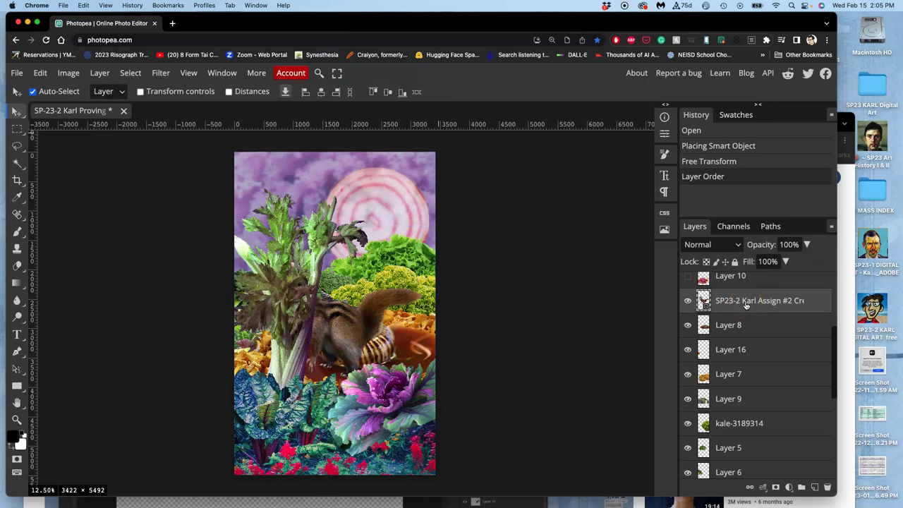
Raise the Candy Kitten 2 layer to the top of the stack and zoom in to check its edges
key("super+bracketright")
key("super+bracketright")
key("super+bracketright")
key("super+bracketright")
key("super+bracketright")
key("super+bracketright")
key("super+bracketright")
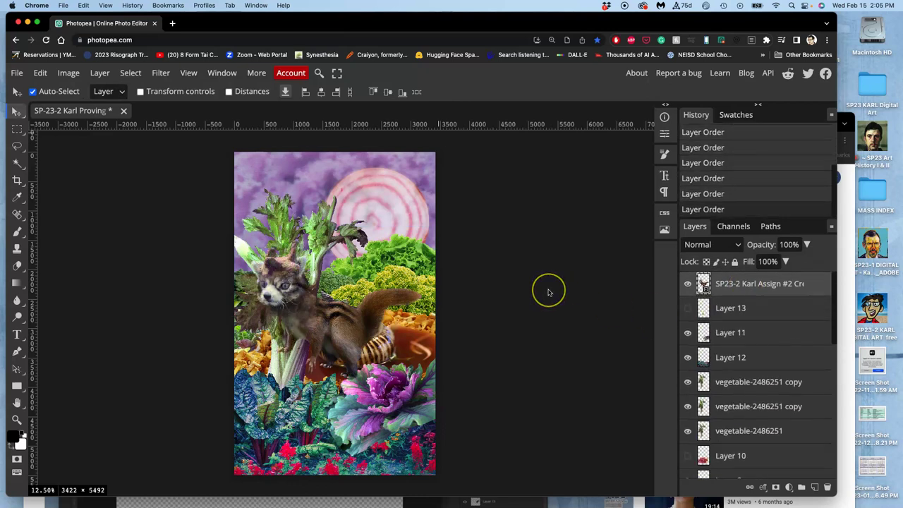
key("super+equal")
key("super+equal")
key("super+equal")
key("super+equal")
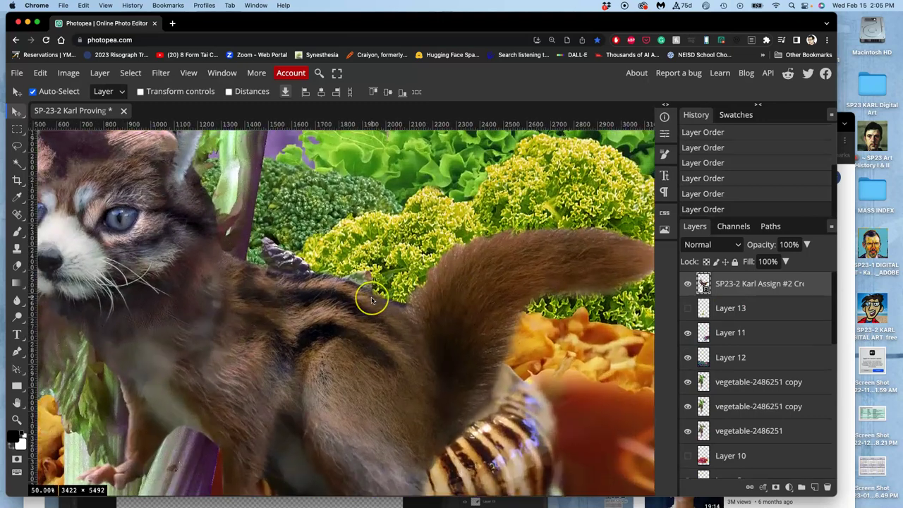
scroll(369, 296, "down", 5)
scroll(369, 296, "left", 5)
scroll(371, 300, "down", 10)
scroll(372, 300, "right", 5)
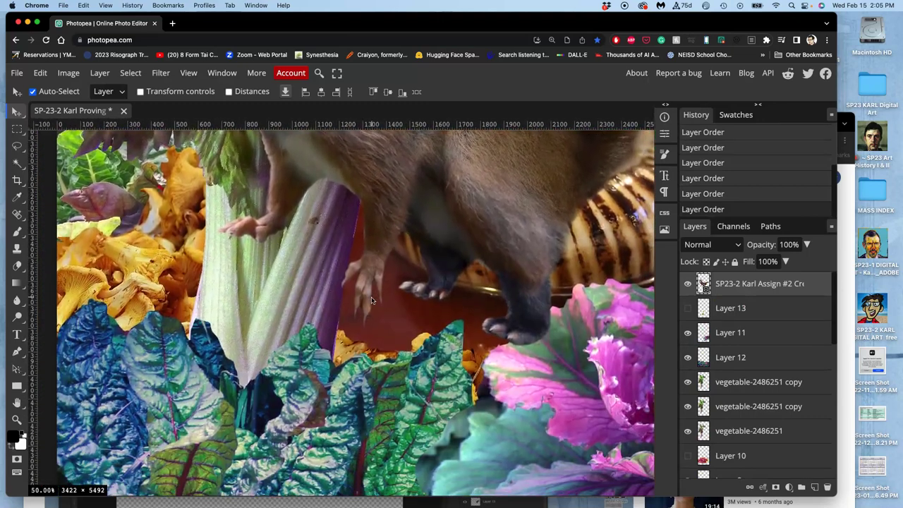
key("super+minus")
key("super+minus")
key("super+minus")
key("super+minus")
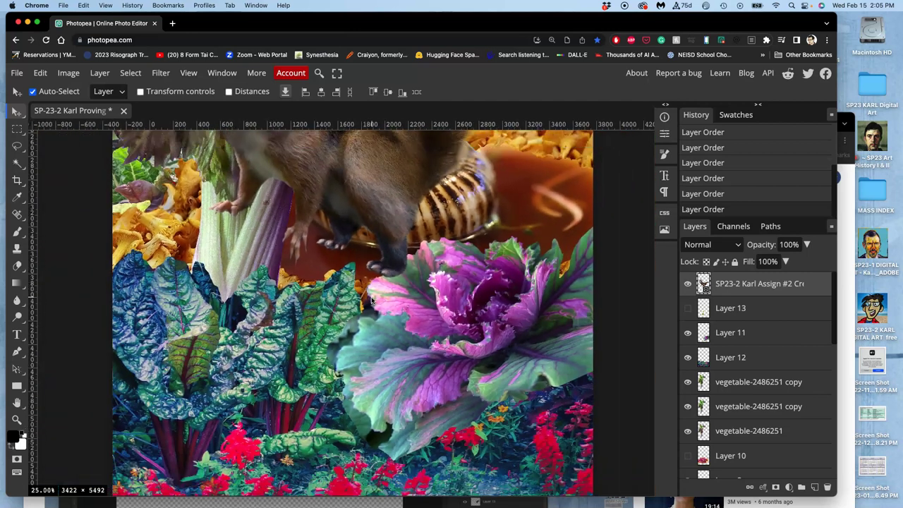
scroll(372, 300, "up", 2)
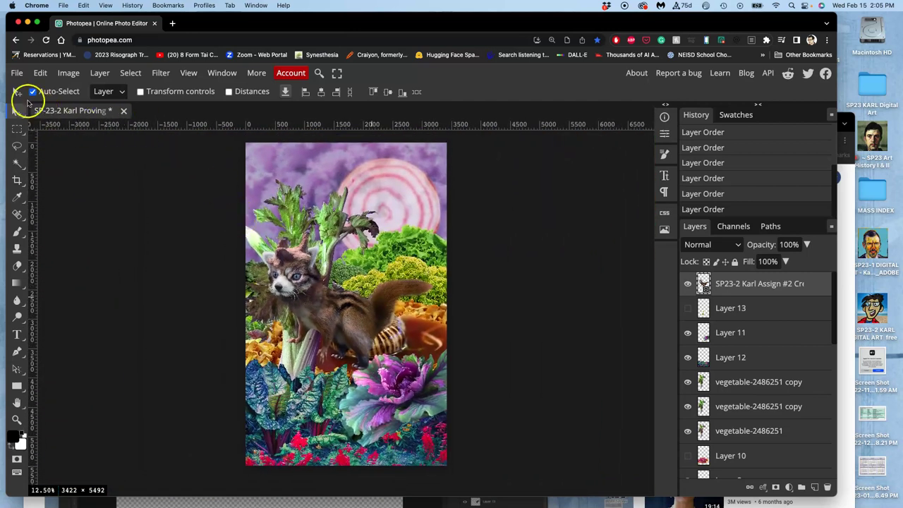
Shift the creature down and right, then duplicate its layer and hide the backup copy
left_click_drag(351, 309, 363, 344)
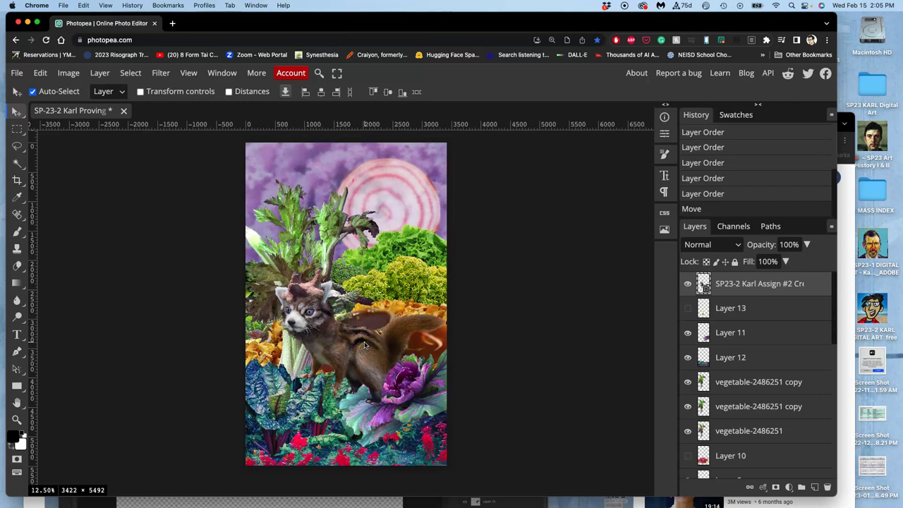
left_click_drag(366, 345, 418, 341)
key("super+j")
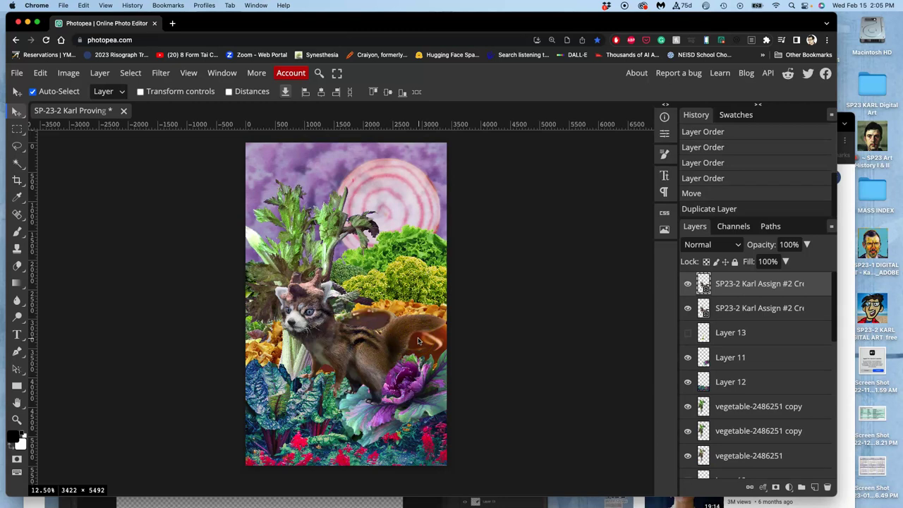
left_click(689, 309)
left_click_drag(362, 343, 358, 347)
Scale the creature up to 96.20% and move it up and left
key("super+t")
left_click_drag(460, 251, 578, 155)
left_click(393, 302)
left_click_drag(393, 302, 367, 301)
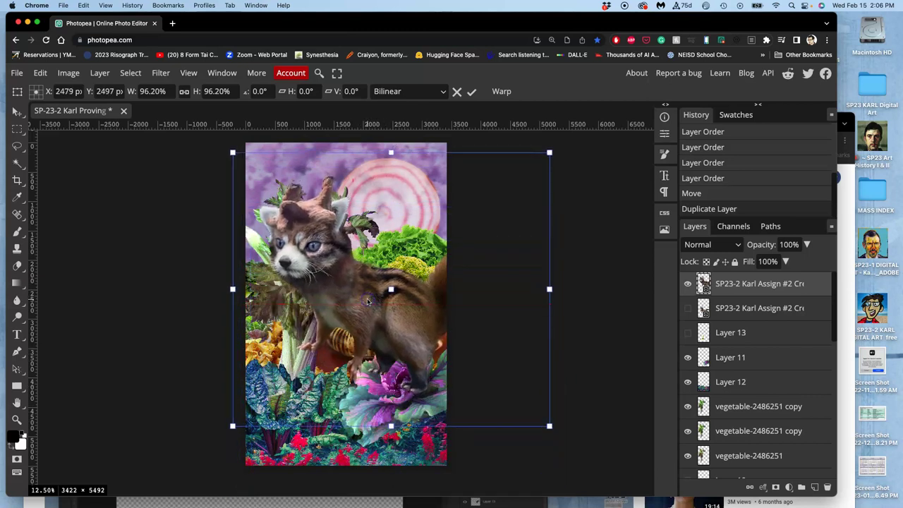
Apply the resize, send the creature below Layer 14 copy 2, and shift it up behind the celery
key("Return")
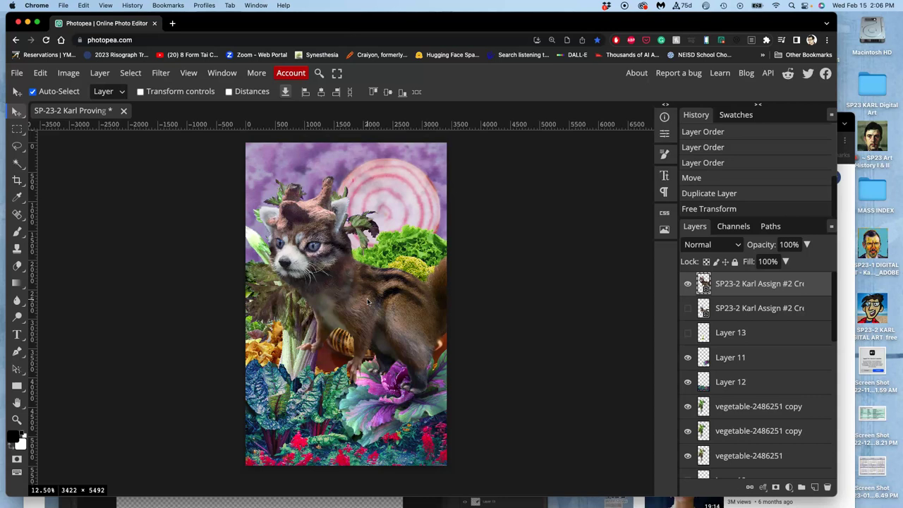
key("super+bracketleft")
key("super+bracketleft")
key("super+bracketleft")
key("super+bracketleft")
key("super+bracketleft")
key("super+bracketleft")
key("super+bracketleft")
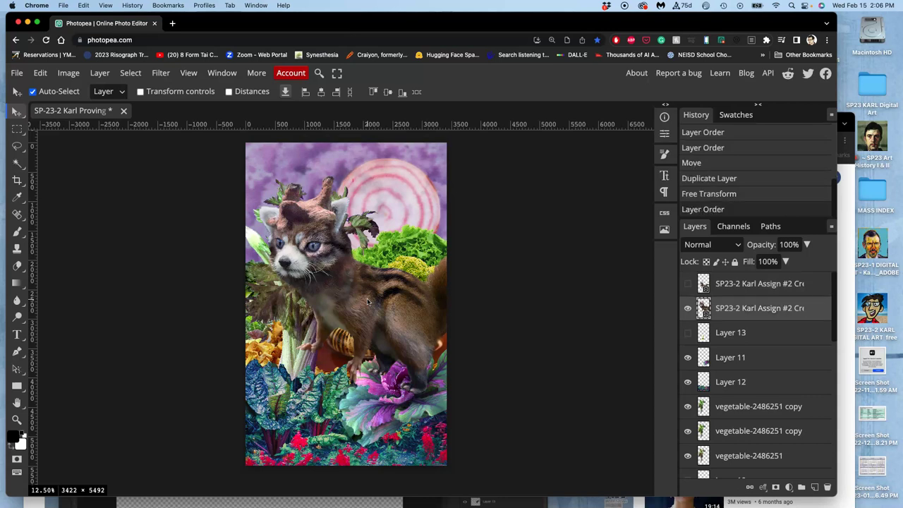
key("super+bracketleft")
key("super+bracketleft")
key("super+bracketleft")
key("super+bracketleft")
key("super+bracketleft")
key("super+bracketleft")
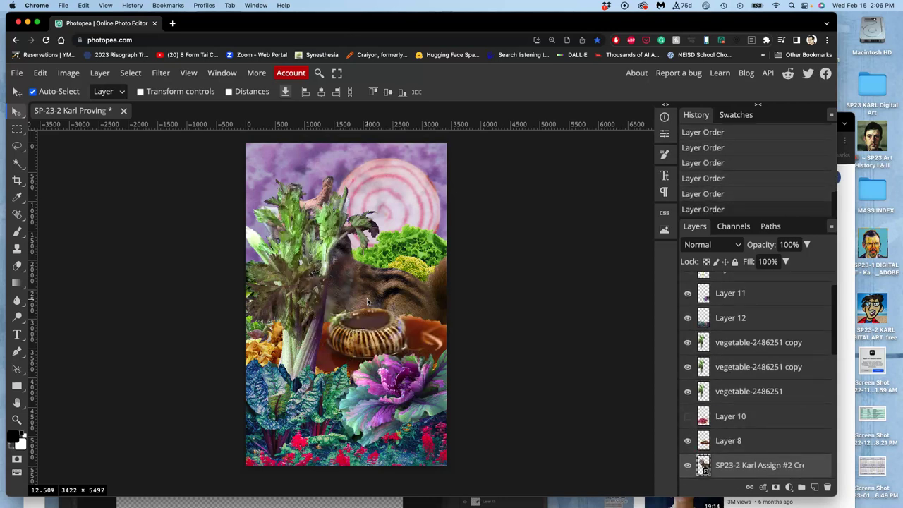
key("super+bracketleft")
key("super+bracketleft")
key("super+bracketleft")
key("super+bracketleft")
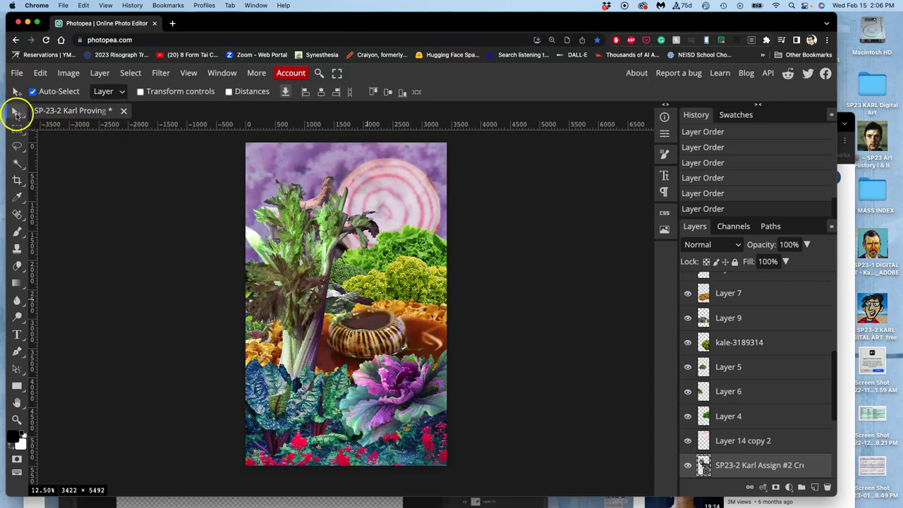
left_click_drag(329, 189, 321, 204)
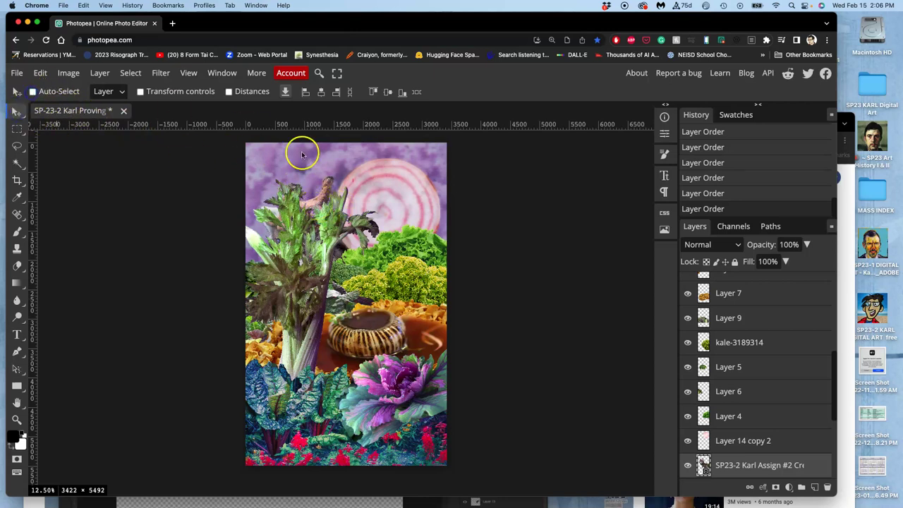
left_click_drag(317, 200, 316, 167)
Flip the creature horizontally and shift it to the left
key("alt+ctrl+t")
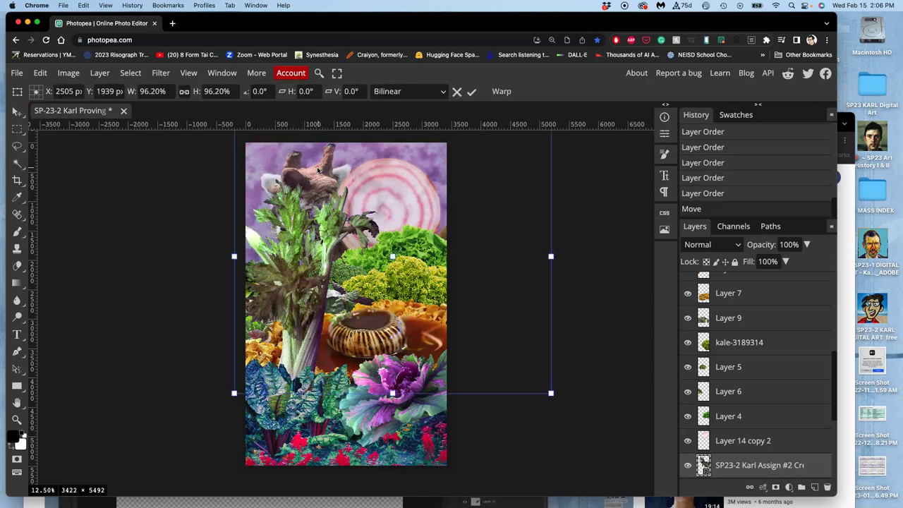
right_click(372, 192)
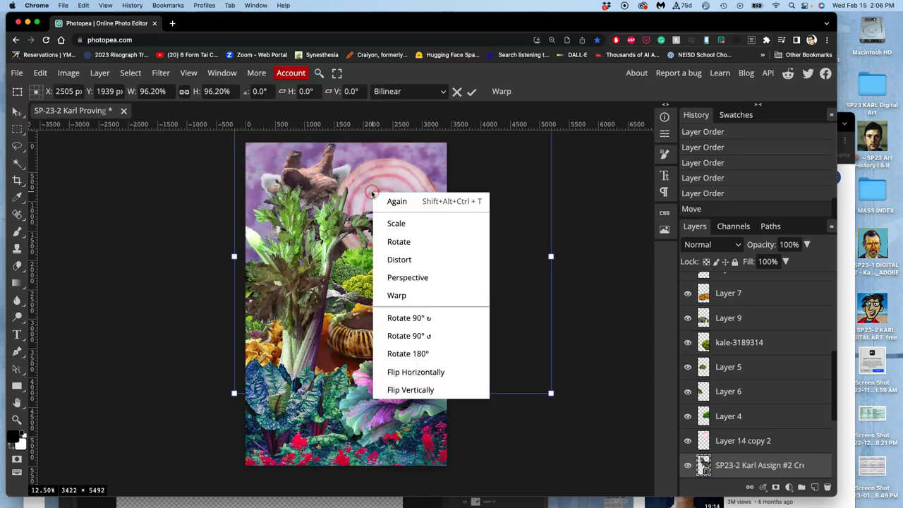
left_click(415, 372)
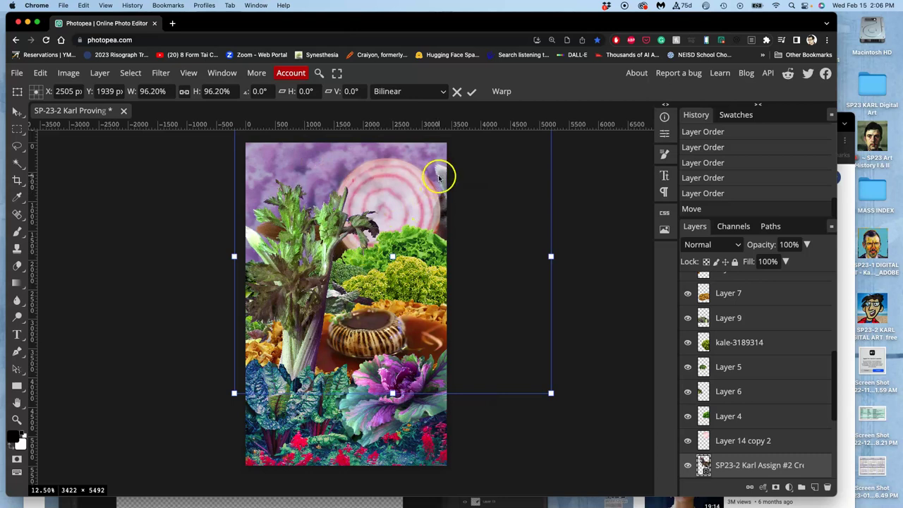
left_click_drag(430, 184, 341, 182)
key("Return")
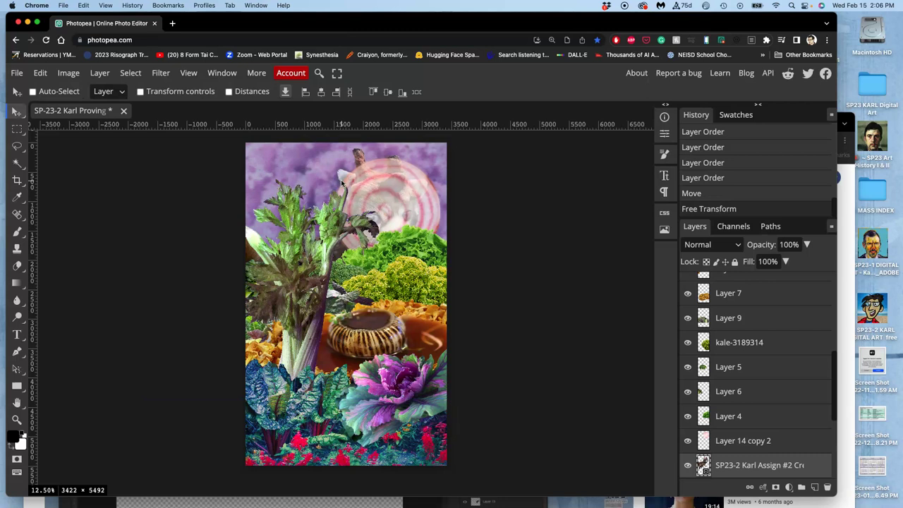
Restack the creature layer just above Layer 16, beneath Layer 8, so the celery overlaps it
key("ctrl+bracketright")
key("ctrl+bracketright")
key("ctrl+bracketright")
key("ctrl+bracketright")
key("ctrl+bracketright")
key("ctrl+bracketright")
key("ctrl+bracketright")
key("ctrl+bracketright")
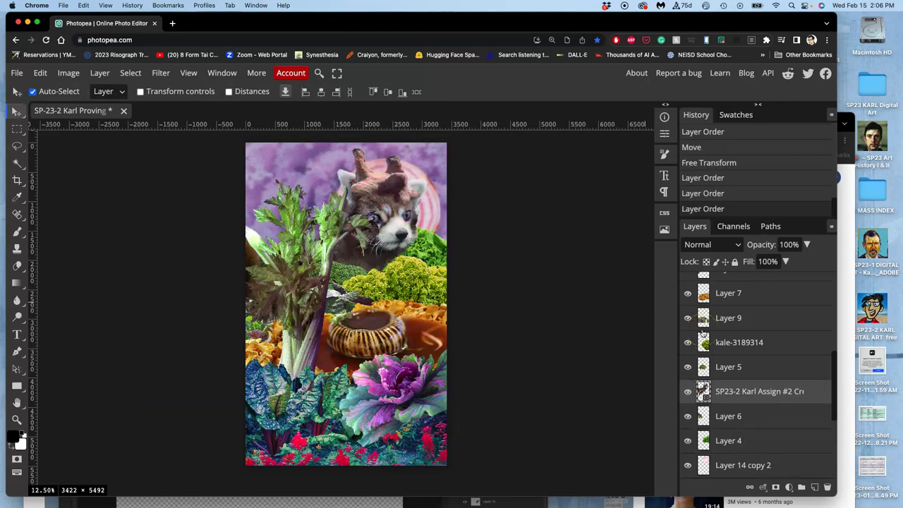
key("ctrl+bracketright")
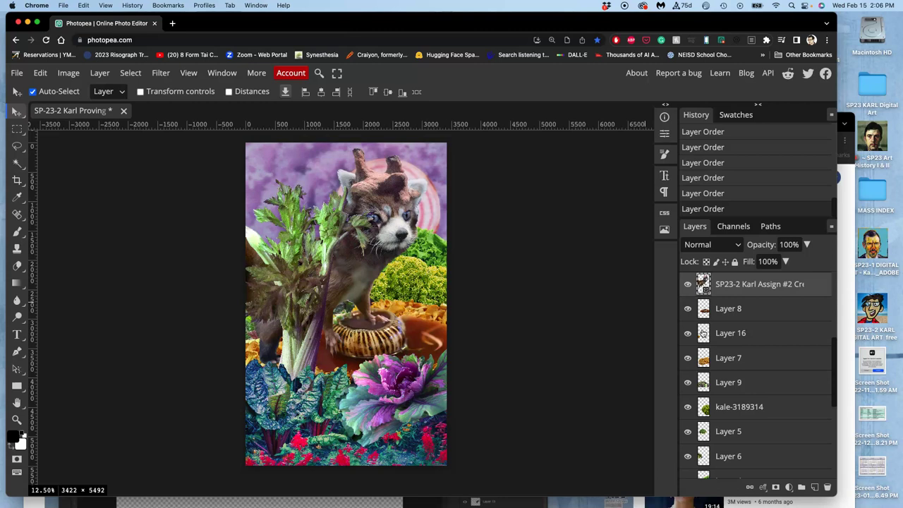
key("ctrl+bracketright")
key("ctrl+bracketleft")
key("ctrl+bracketleft")
key("ctrl+bracketleft")
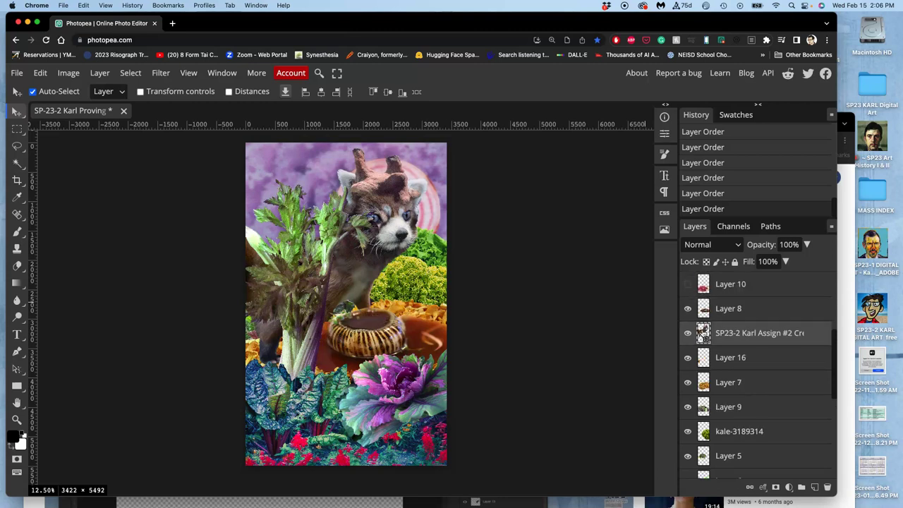
key("ctrl+bracketleft")
key("ctrl+bracketleft")
key("ctrl+bracketleft")
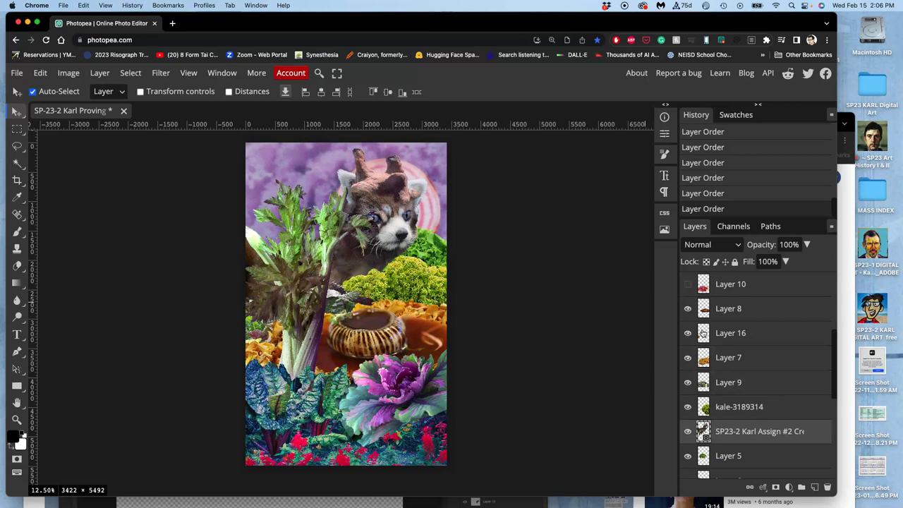
key("ctrl+bracketright")
key("ctrl+bracketright")
key("ctrl+bracketright")
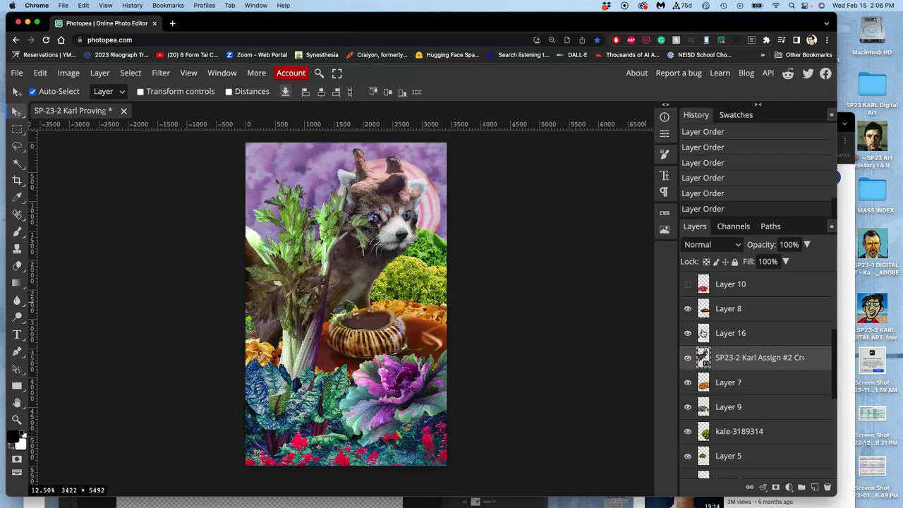
key("ctrl+bracketright")
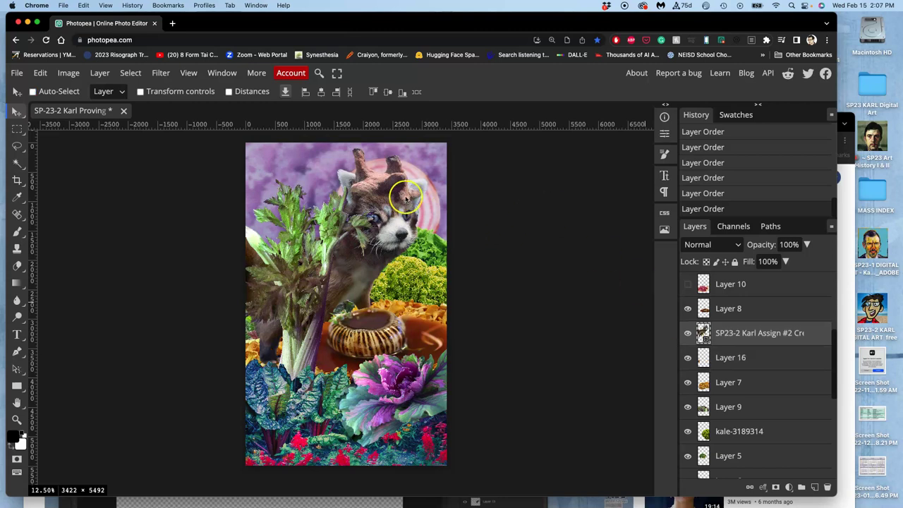
Delete the mirrored creature layer and make the backup SP23-2 creature copy visible
left_click_drag(402, 201, 419, 199)
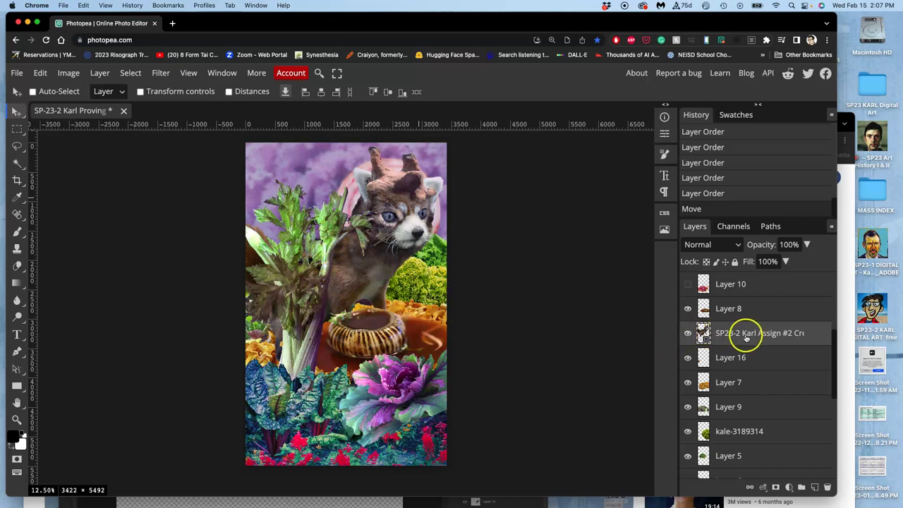
key("Delete")
scroll(746, 337, "up", 5)
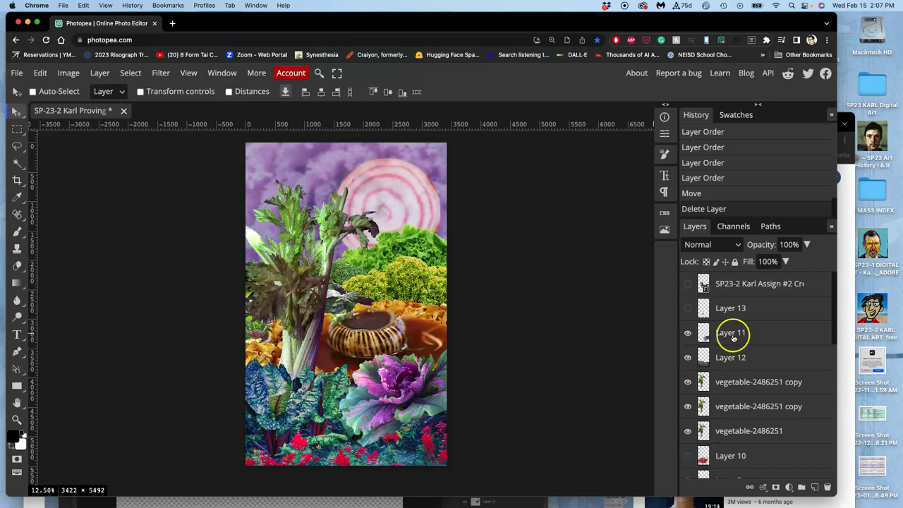
left_click(689, 283)
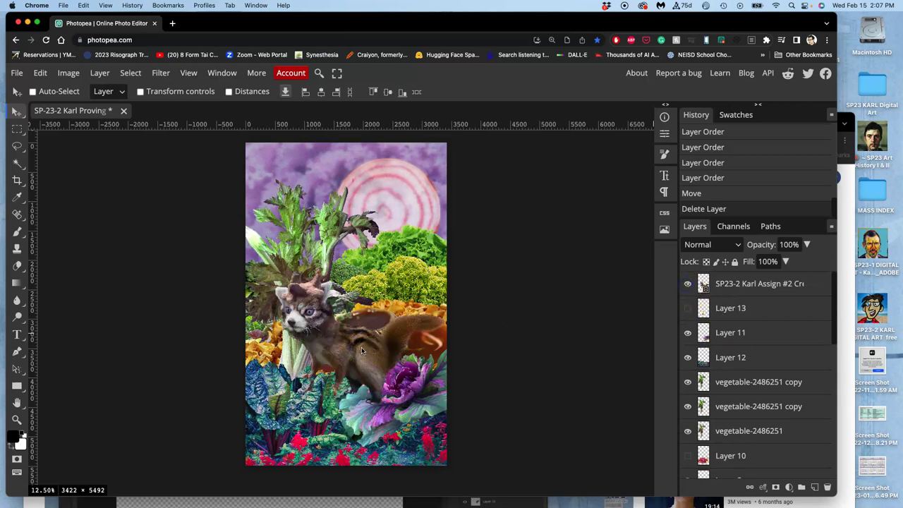
key("ctrl+t")
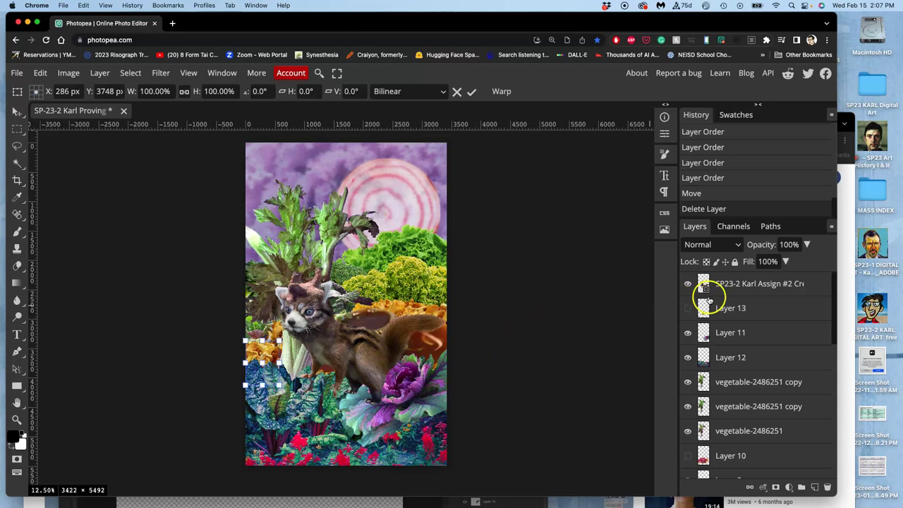
left_click(731, 291)
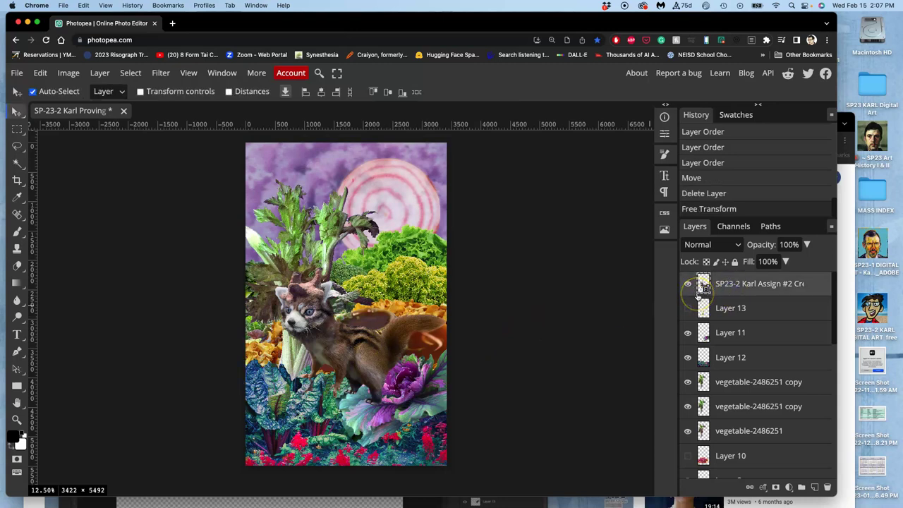
Scale the backup creature to about 62.70% wide by 66.91% high and set it slightly lower
key("ctrl+t")
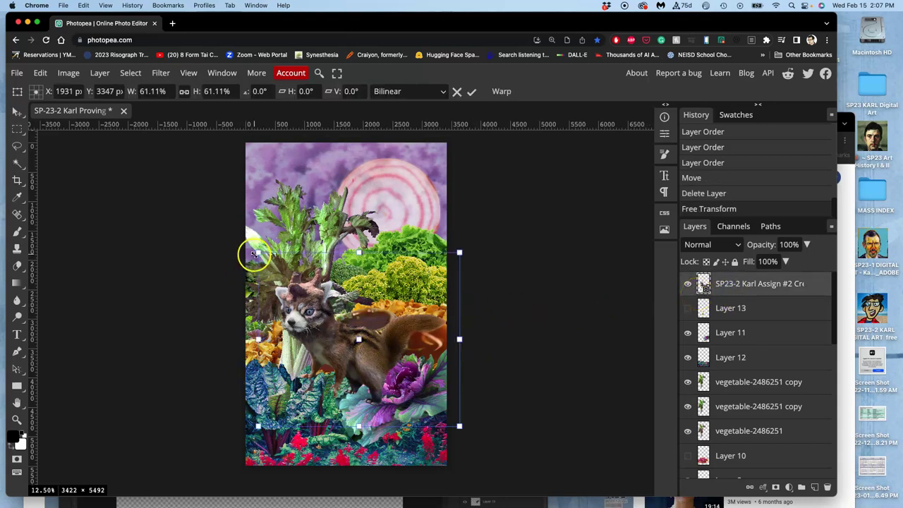
left_click_drag(256, 252, 240, 225)
left_click(319, 329)
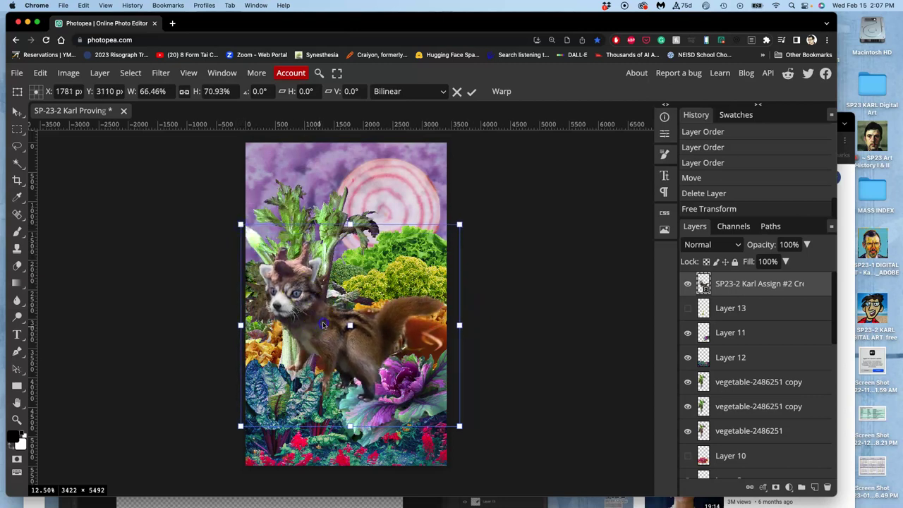
mouse_move(323, 325)
left_mouse_down()
mouse_move(344, 312)
mouse_move(319, 332)
left_mouse_up()
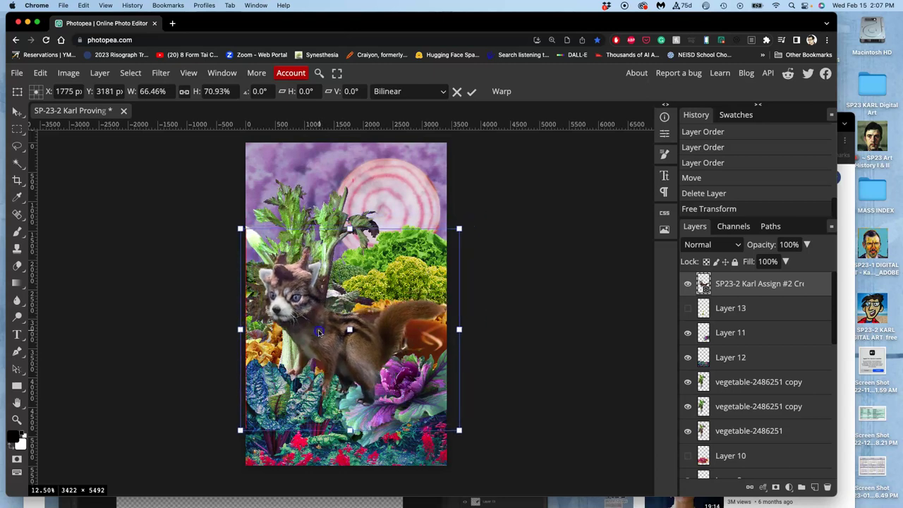
left_click_drag(459, 229, 446, 244)
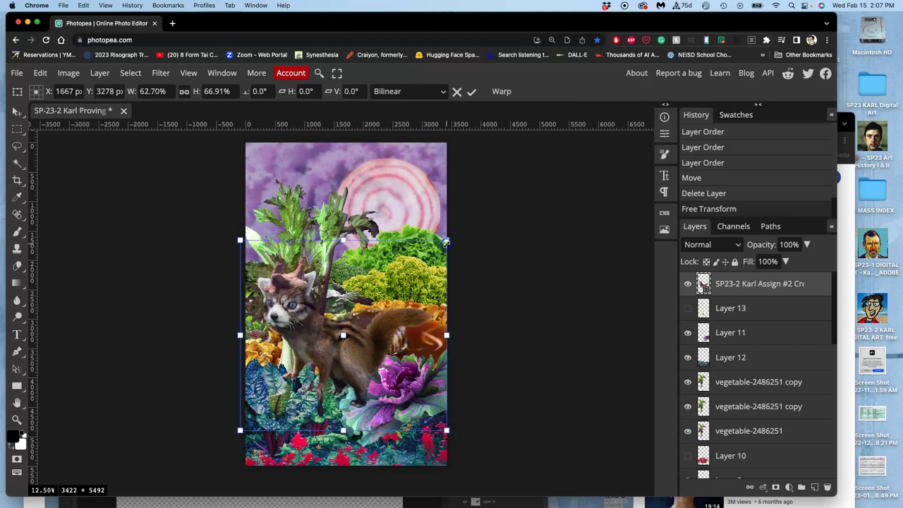
mouse_move(379, 335)
left_mouse_down()
mouse_move(383, 345)
mouse_move(380, 338)
left_mouse_up()
Flip the creature horizontally, tilt it about one degree, and settle it in the lower middle
right_click(379, 338)
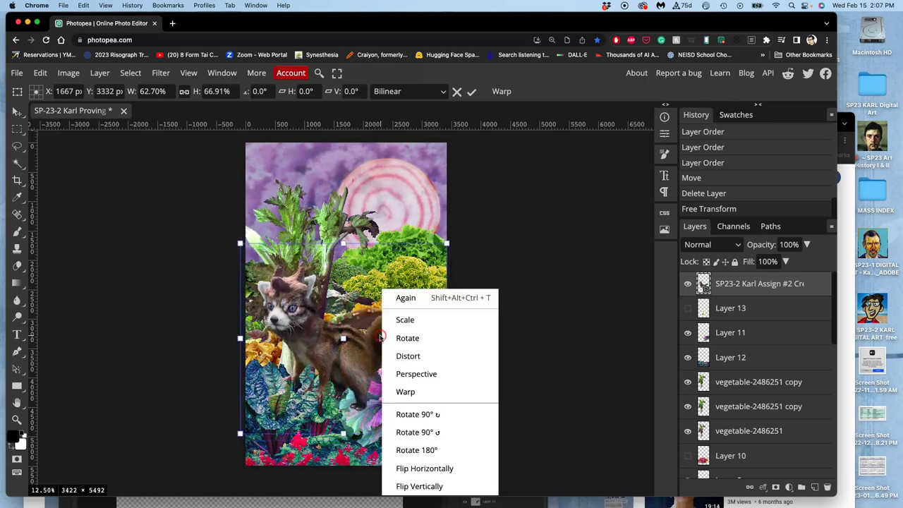
left_click(418, 470)
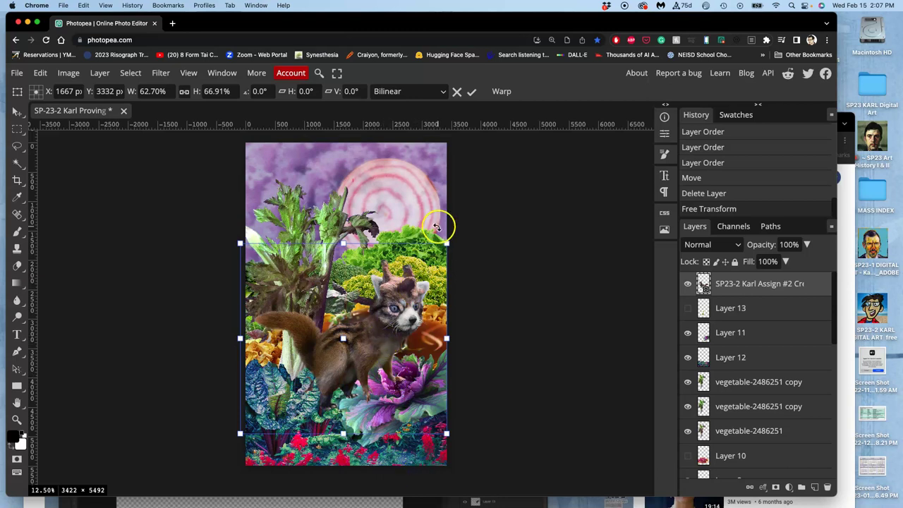
left_click_drag(439, 226, 434, 228)
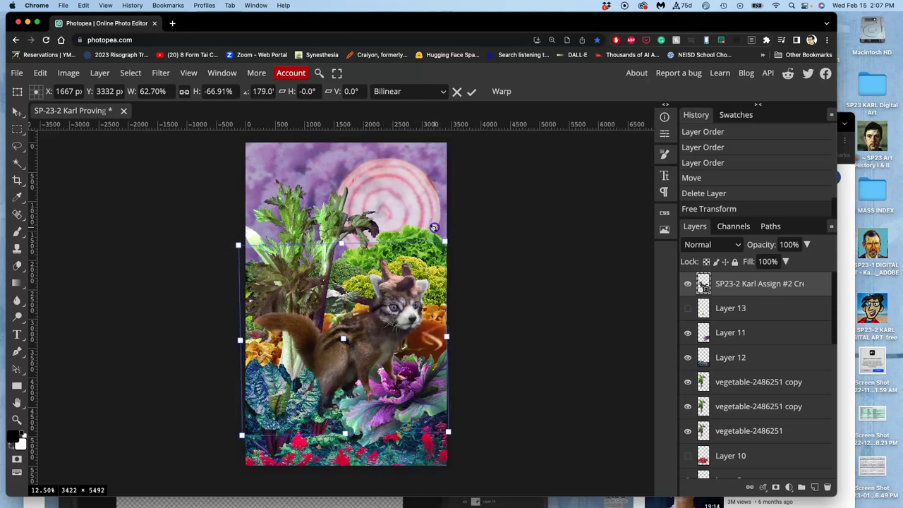
left_click_drag(397, 326, 363, 375)
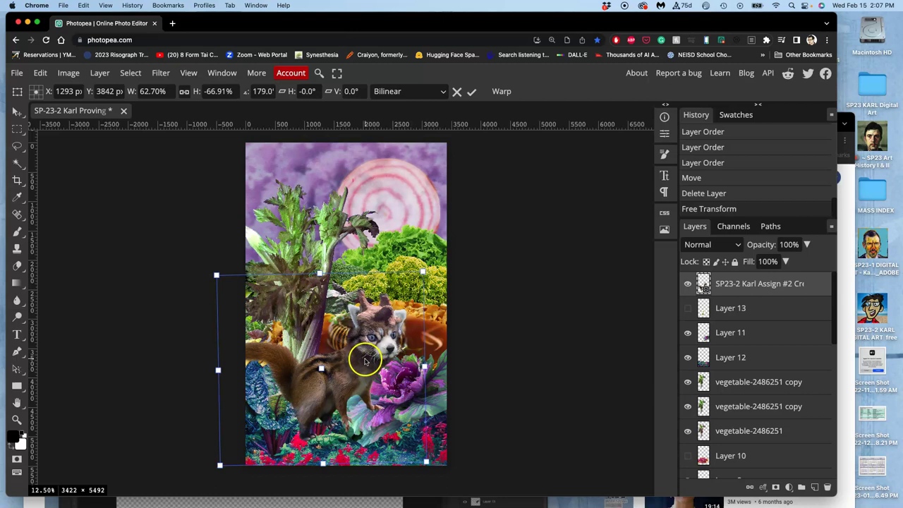
left_click_drag(362, 362, 380, 337)
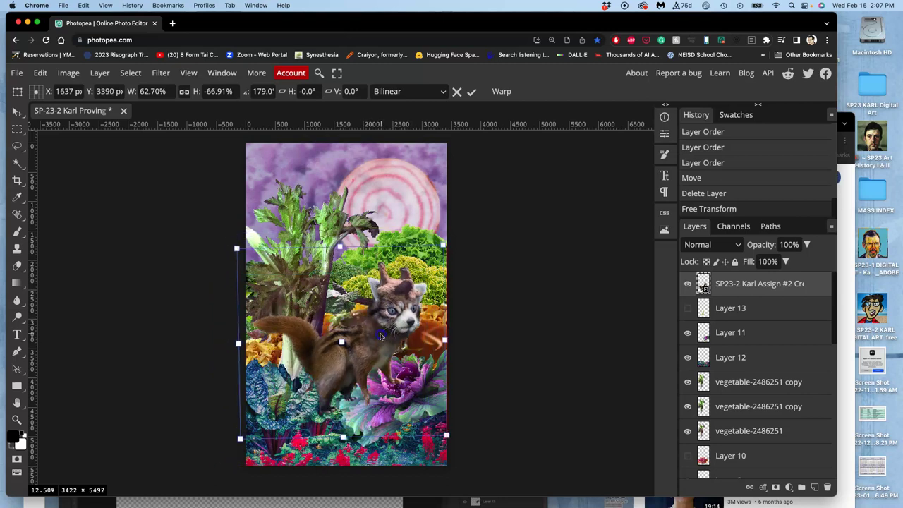
Apply the transform and restack the creature layer just above Layer 11, in front of the vegetables
key("Return")
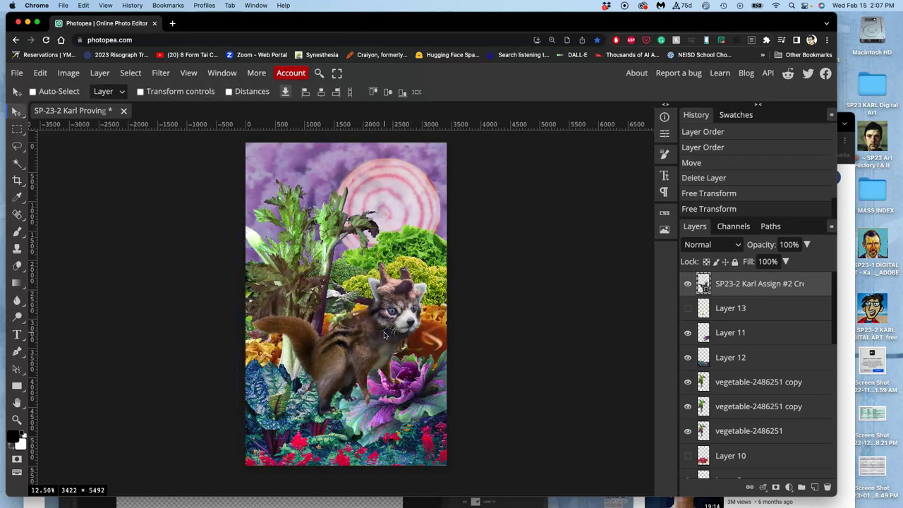
key("super+bracketleft")
key("super+bracketleft")
key("super+bracketleft")
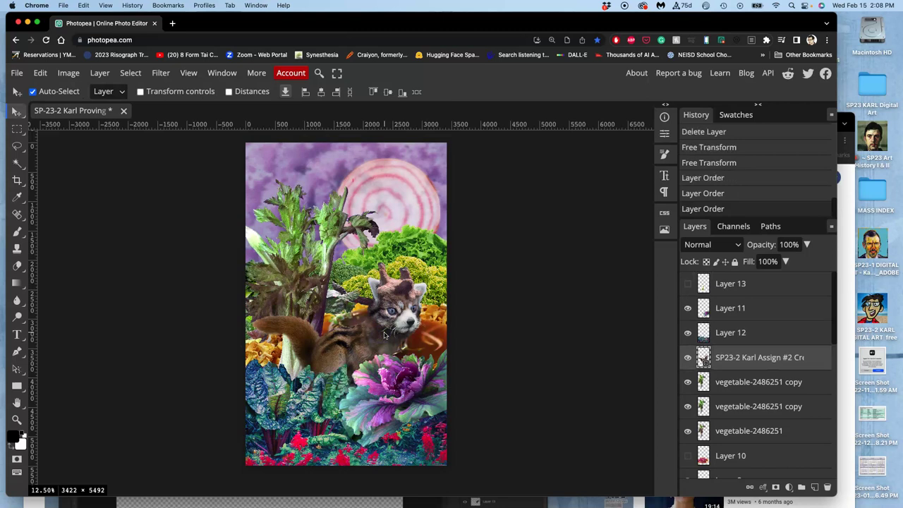
key("super+bracketleft")
key("super+bracketleft")
key("super+bracketleft")
key("super+bracketleft")
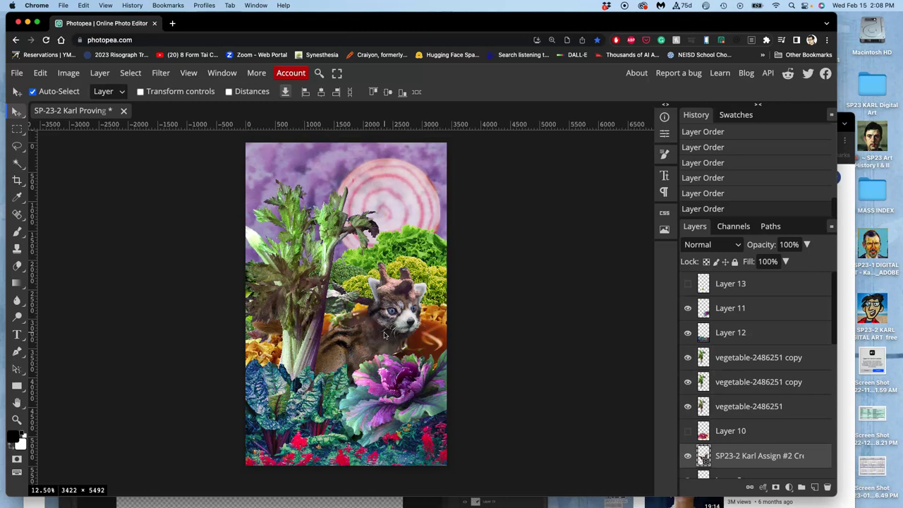
key("super+bracketleft")
key("super+bracketleft")
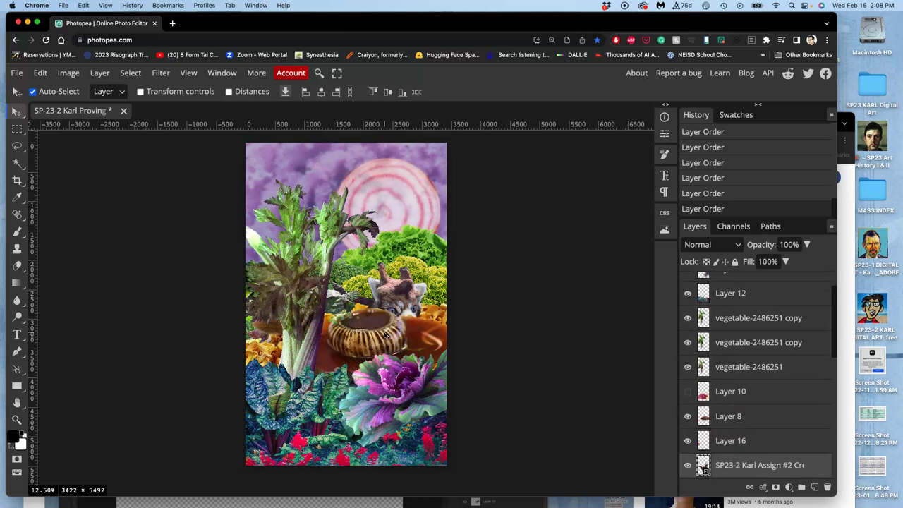
key("super+bracketright")
key("super+bracketright")
key("super+bracketright")
key("super+bracketright")
key("super+bracketright")
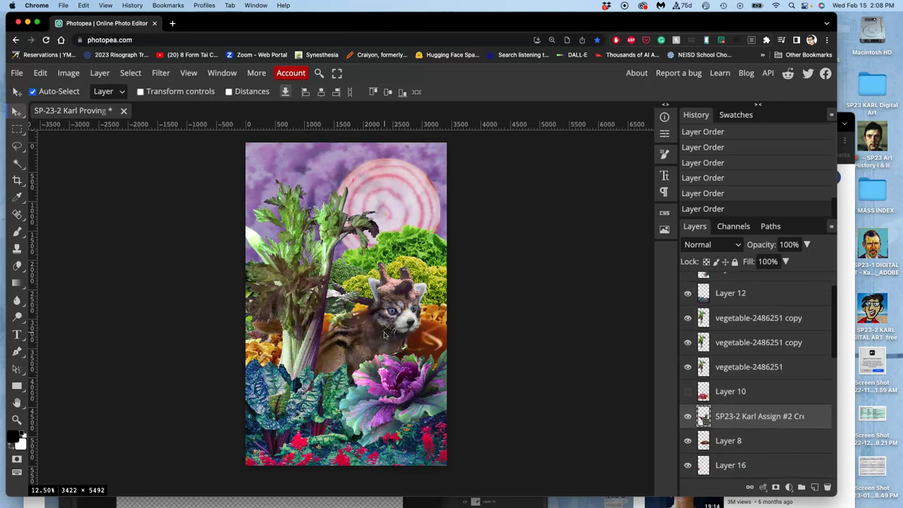
key("super+bracketright")
key("super+bracketright")
key("super+bracketright")
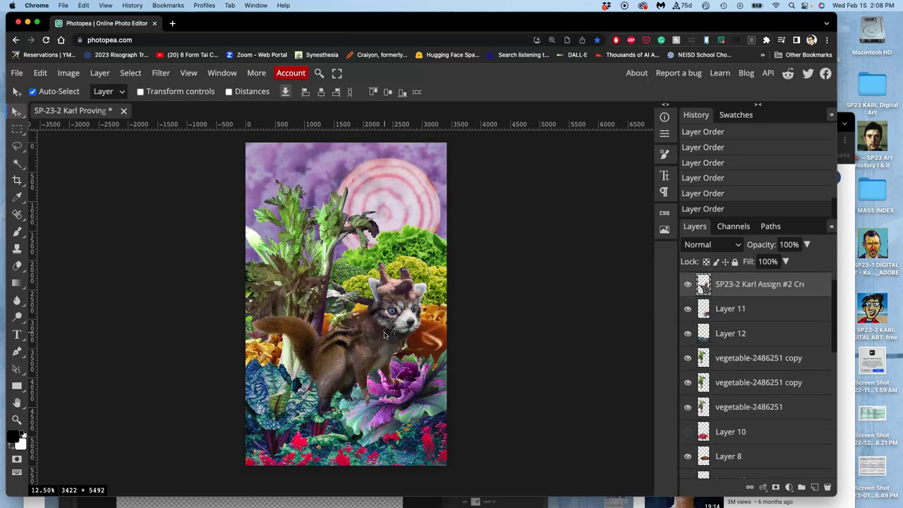
Move the creature toward the lower left of the collage
scroll(384, 334, "up", 5)
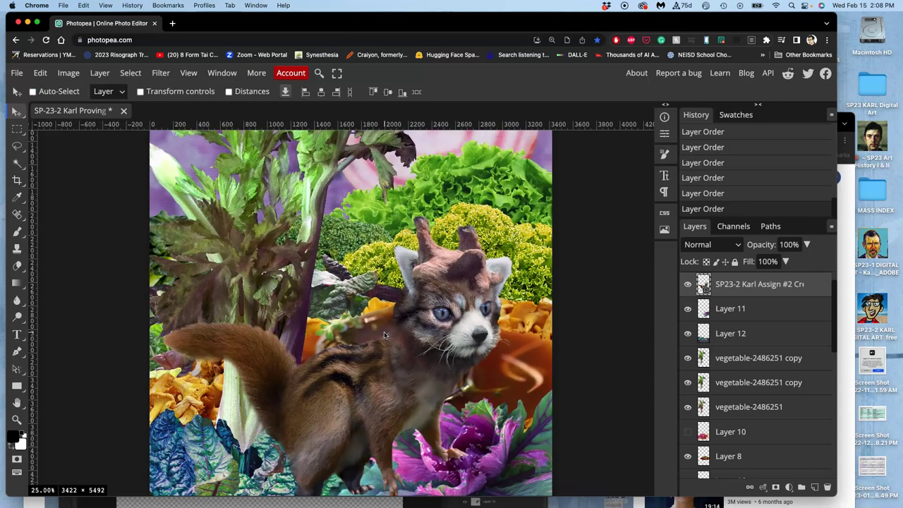
scroll(383, 334, "down", 2)
left_click_drag(373, 306, 302, 387)
scroll(316, 351, "down", 3)
scroll(317, 350, "down", 4)
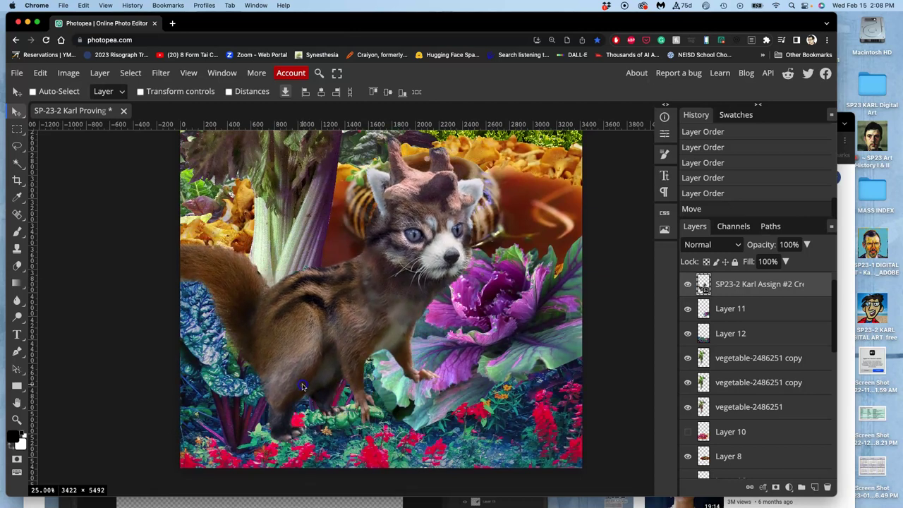
scroll(375, 335, "up", 3)
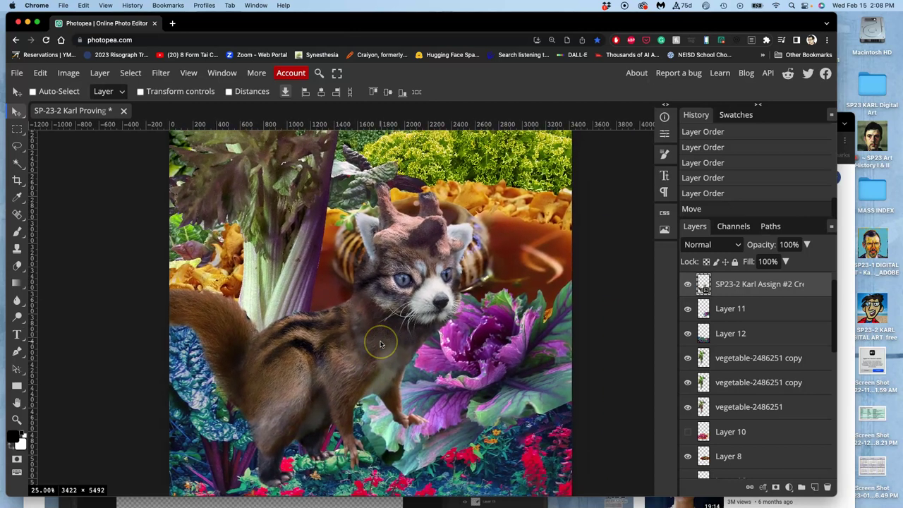
Place the creature layer just below Layer 11 so the purple cabbage overlaps its body
left_click(688, 285)
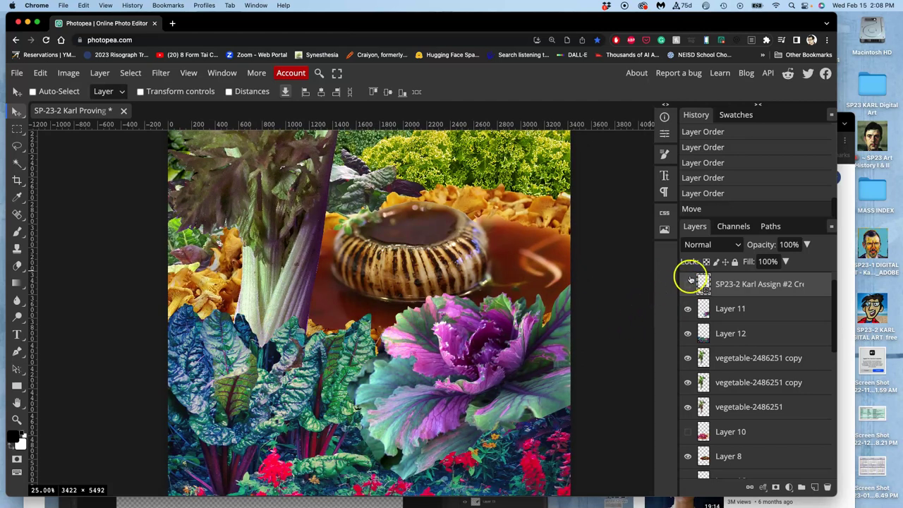
left_click(690, 284)
key("super+bracketleft")
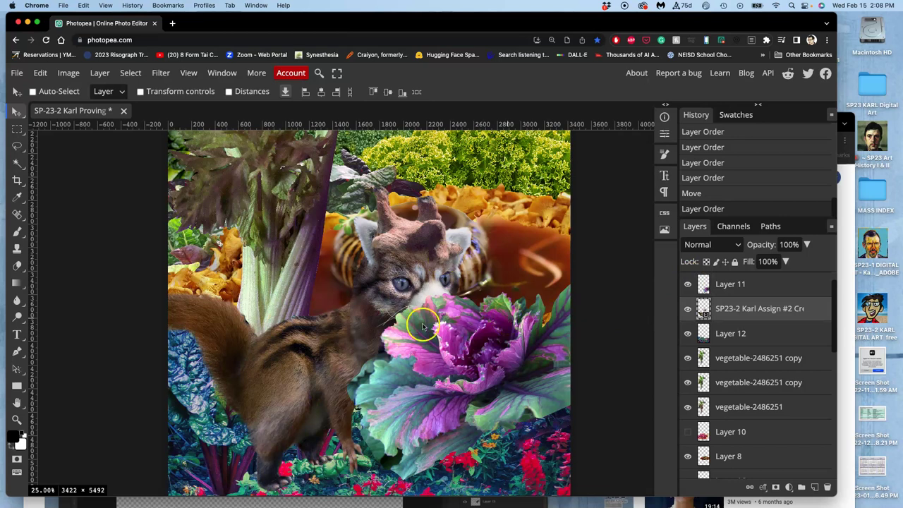
scroll(413, 346, "down", 5)
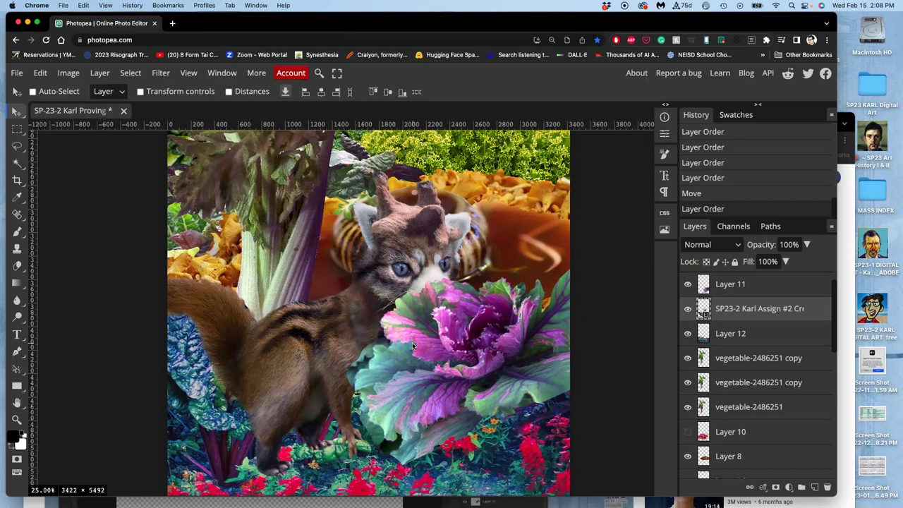
scroll(413, 346, "right", 2)
scroll(413, 345, "up", 2)
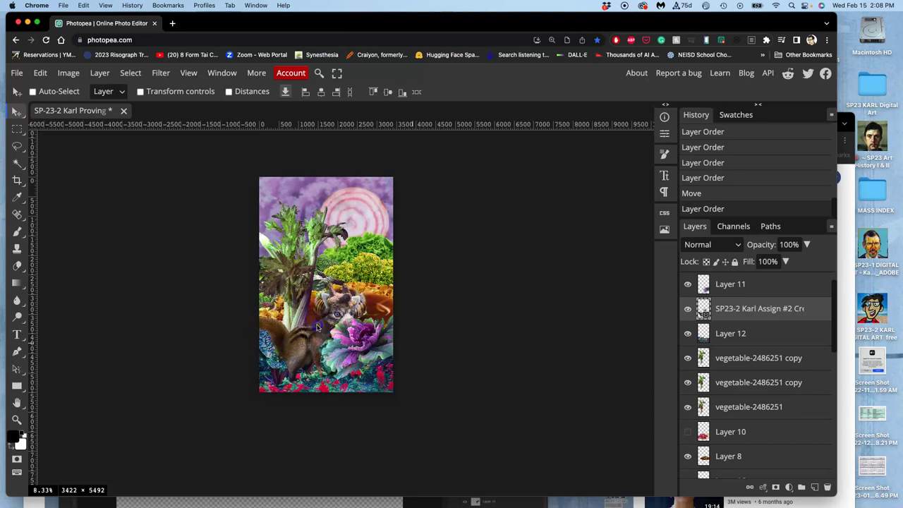
Flip the creature horizontally so it faces left
mouse_move(317, 327)
left_mouse_down()
mouse_move(319, 336)
mouse_move(318, 325)
left_mouse_up()
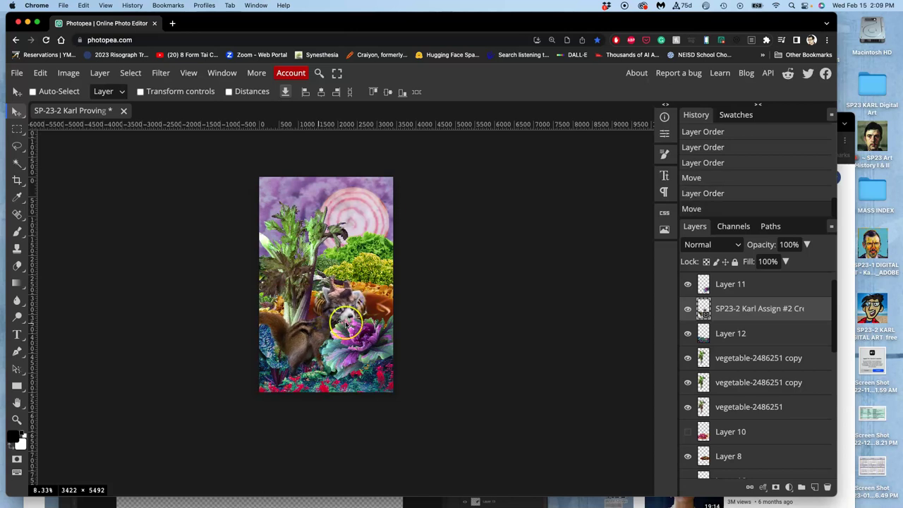
key("ctrl+t")
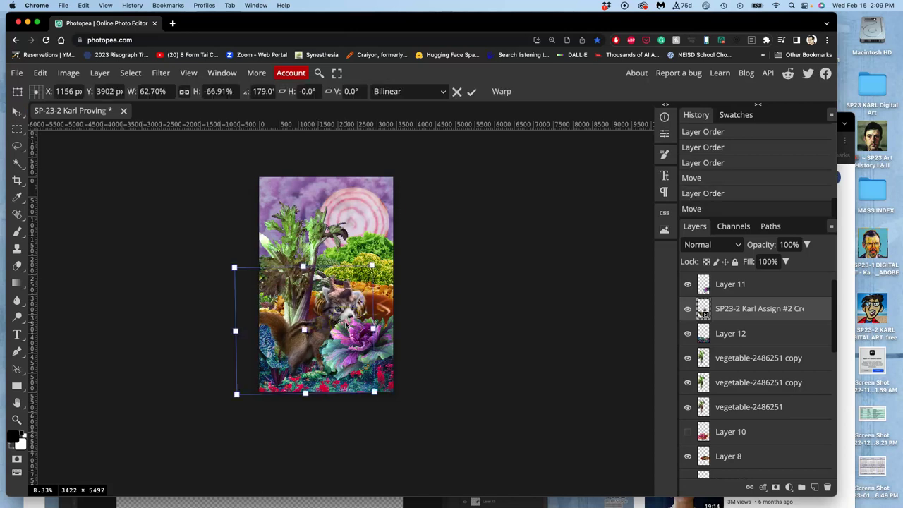
right_click(338, 292)
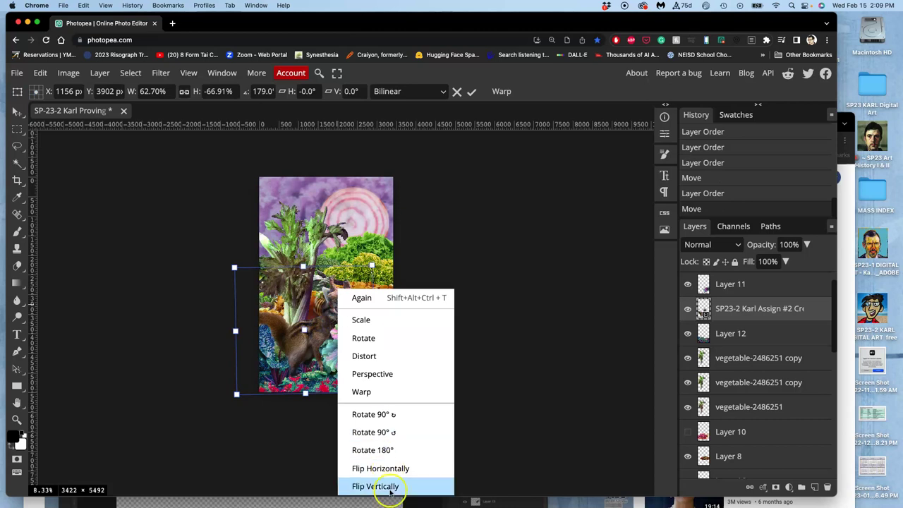
left_click(378, 468)
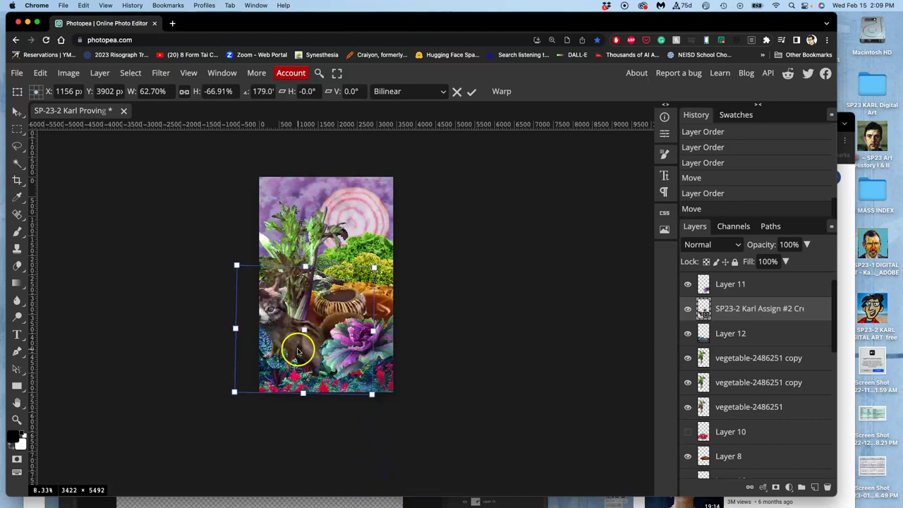
left_click_drag(296, 346, 325, 346)
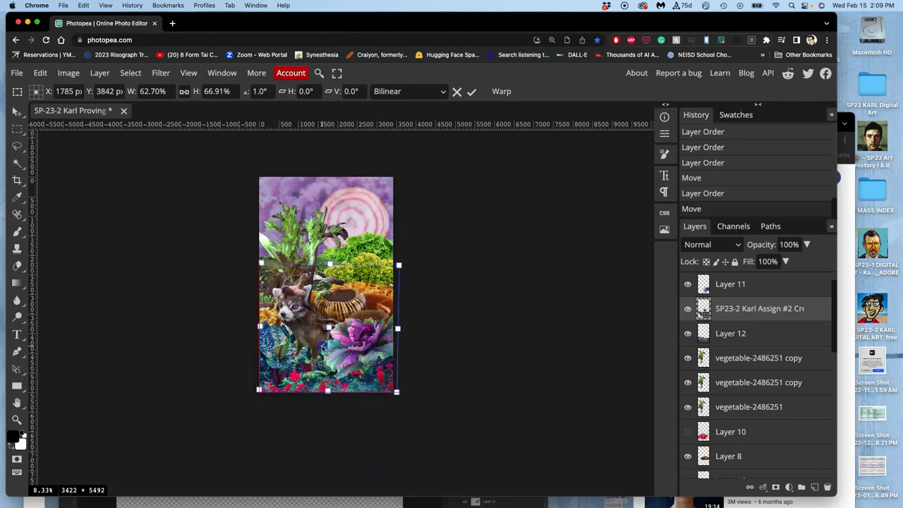
Tilt the creature 2.4° and move it toward the collage's left edge
scroll(324, 348, "up", 3)
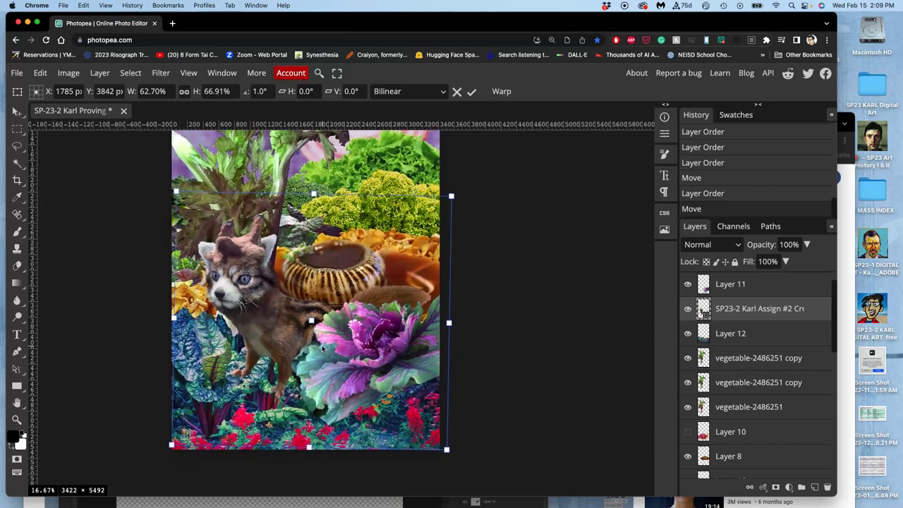
left_click_drag(285, 321, 283, 320)
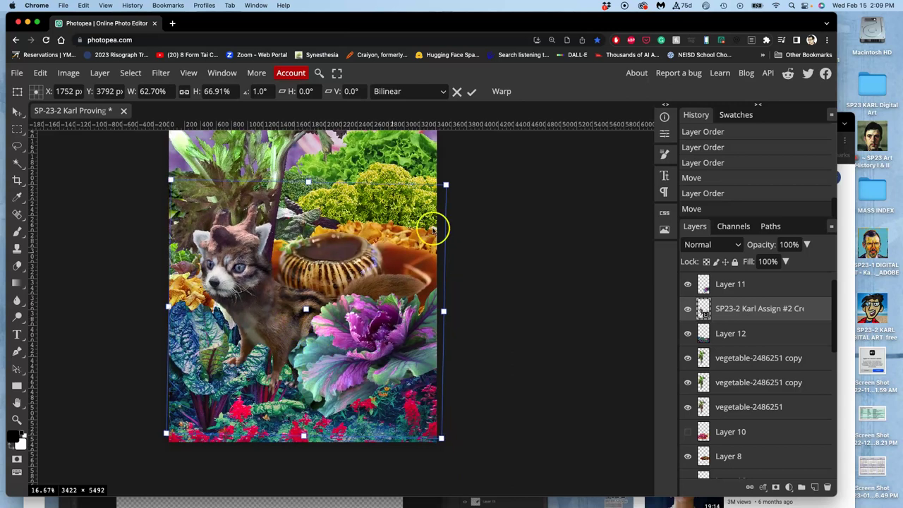
left_click_drag(460, 184, 461, 190)
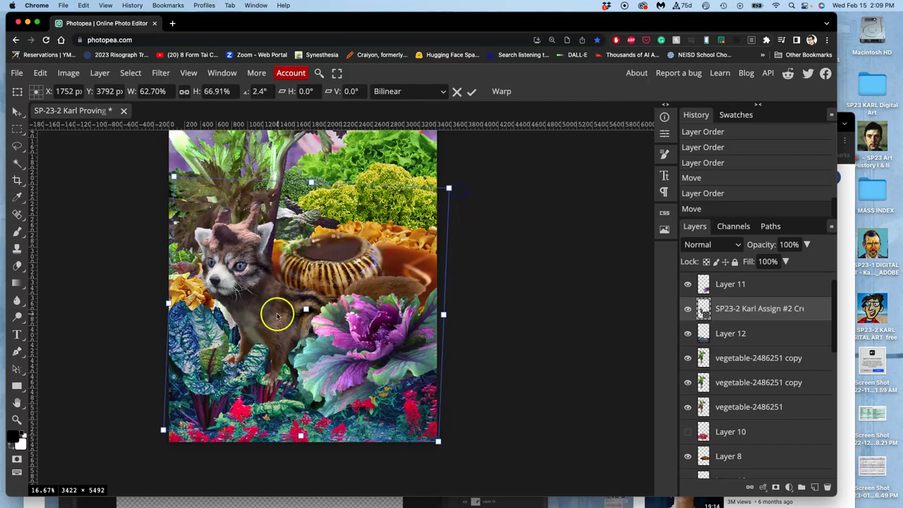
left_click_drag(278, 319, 278, 326)
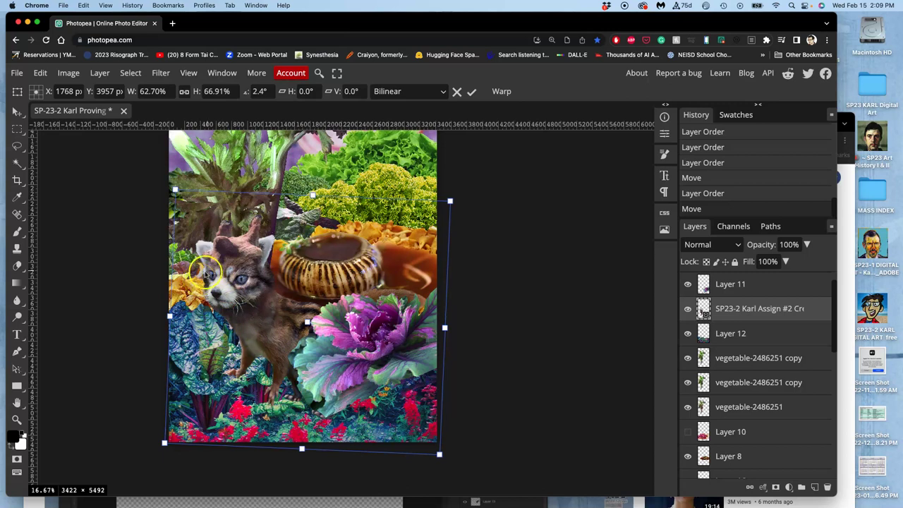
mouse_move(212, 272)
left_mouse_down()
mouse_move(193, 273)
mouse_move(255, 270)
mouse_move(227, 268)
mouse_move(202, 286)
left_mouse_up()
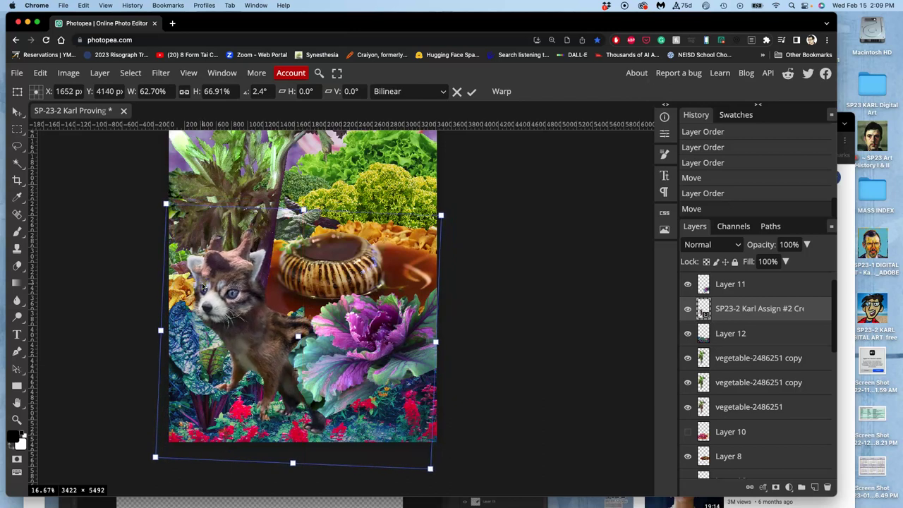
Commit the flipped, tilted creature transform and nudge the creature up to overlap the bowl's edge
key("Return")
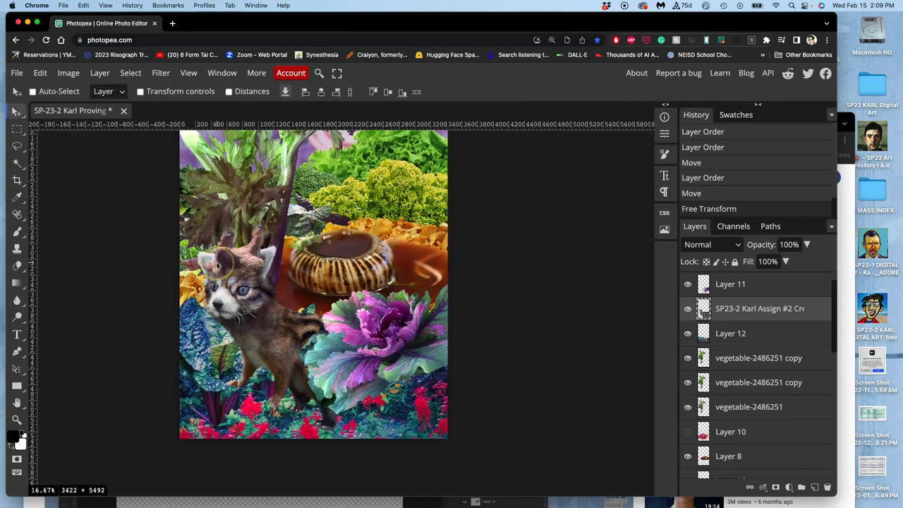
key("super+minus")
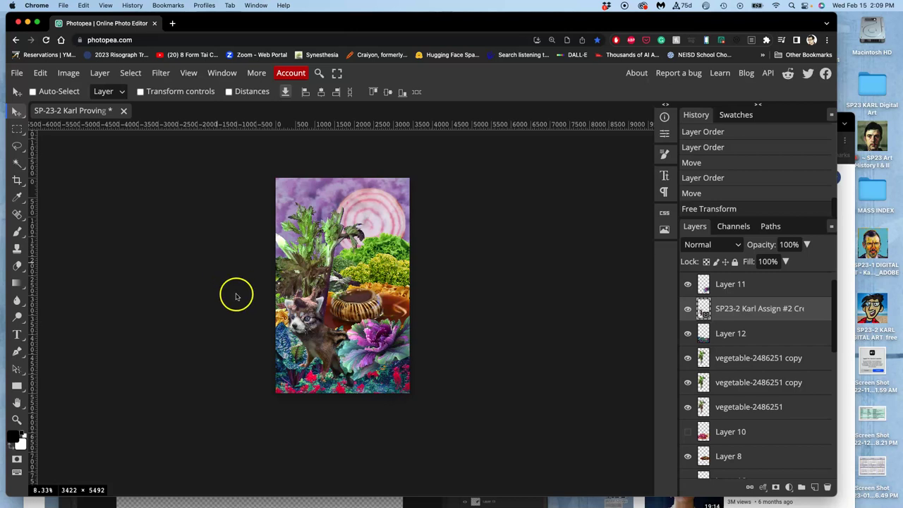
left_click_drag(328, 335, 328, 323)
scroll(329, 323, "up", 3)
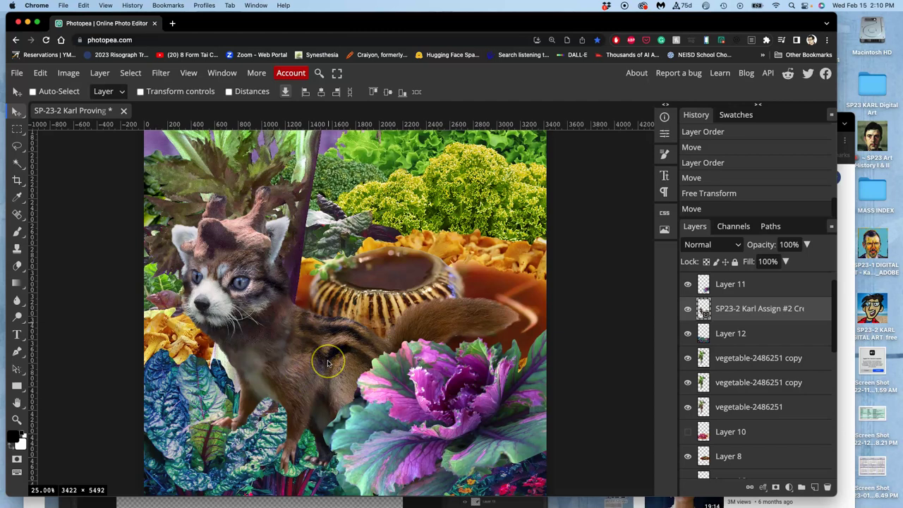
scroll(328, 364, "down", 4)
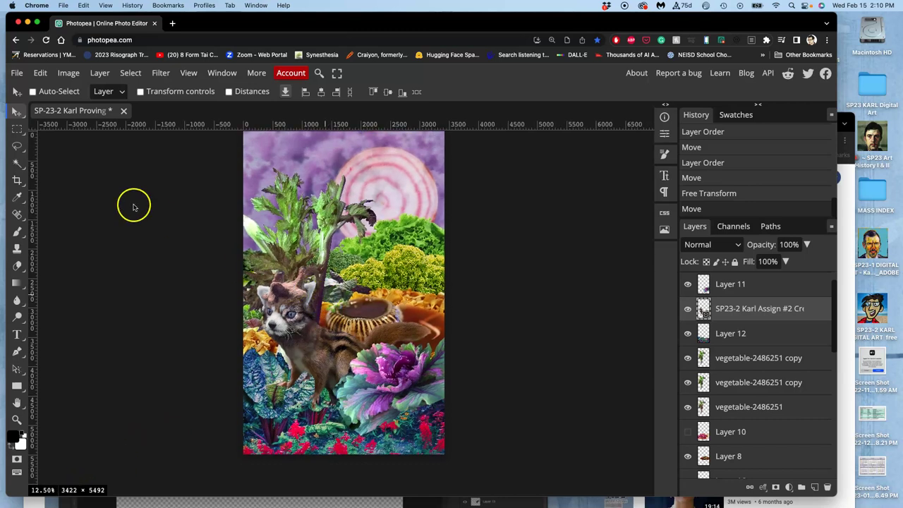
Save the vegetable collage back to its .psd file with File > Save
left_click(18, 75)
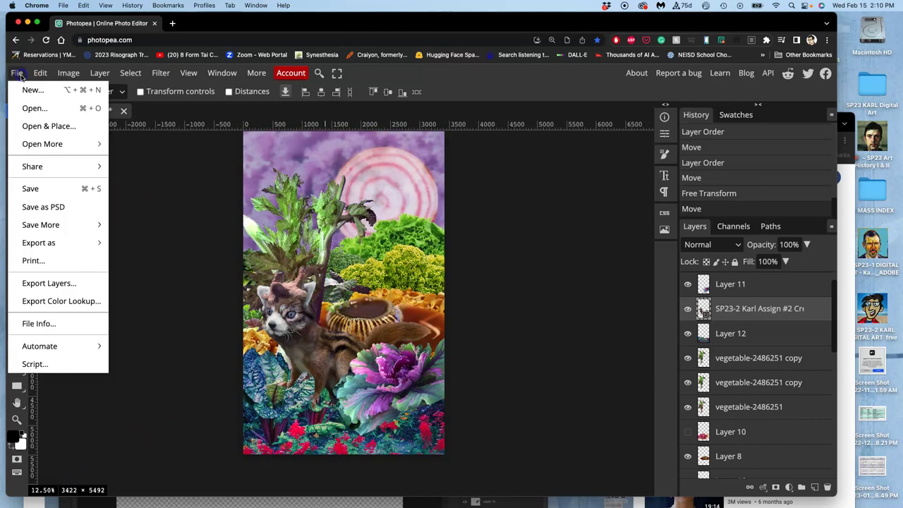
left_click(43, 190)
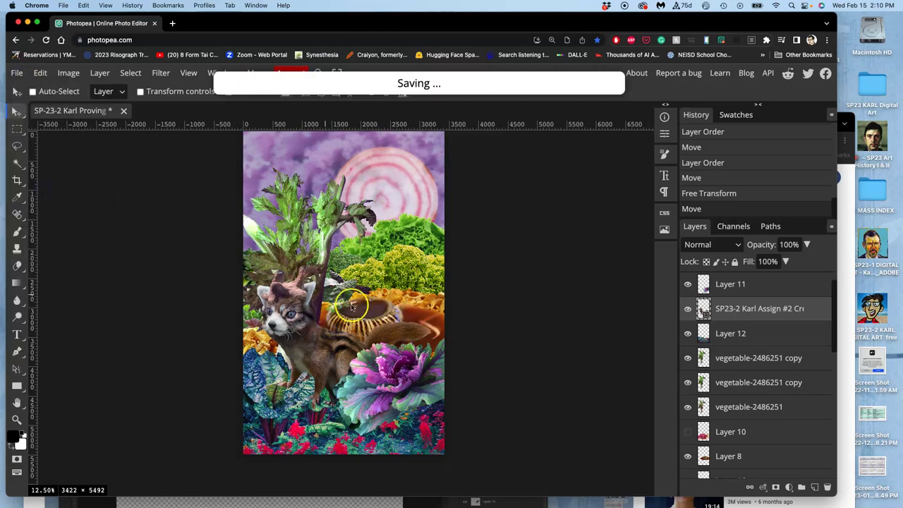